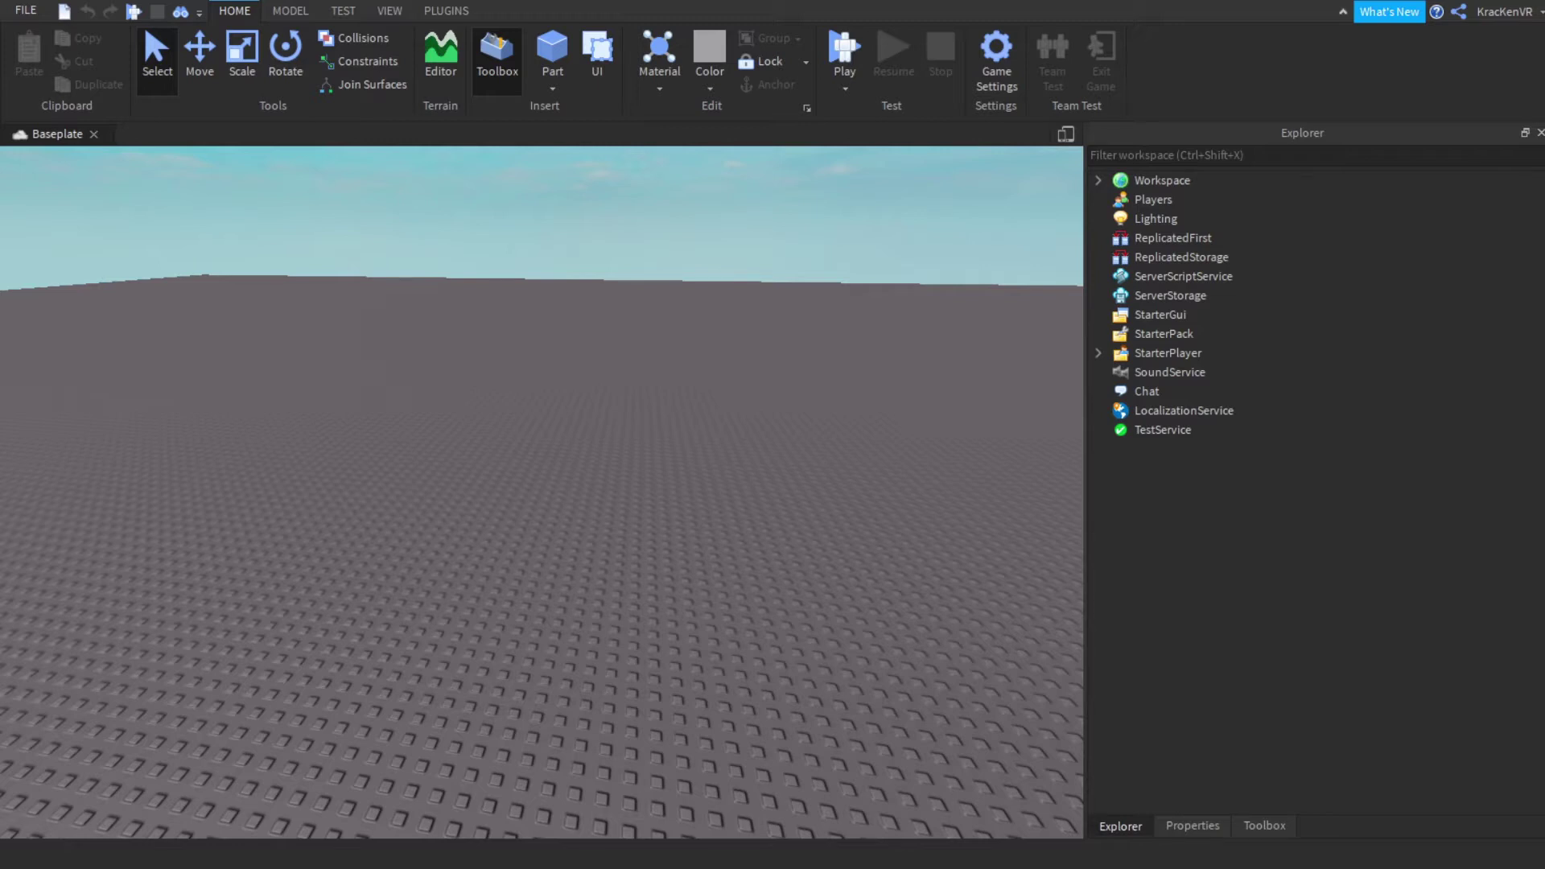
Rename the new ScreenGui in StarterGui as ShopGui
{"action": "scroll", "coordinate": [961, 816], "scroll_direction": "up", "scroll_amount": 3}
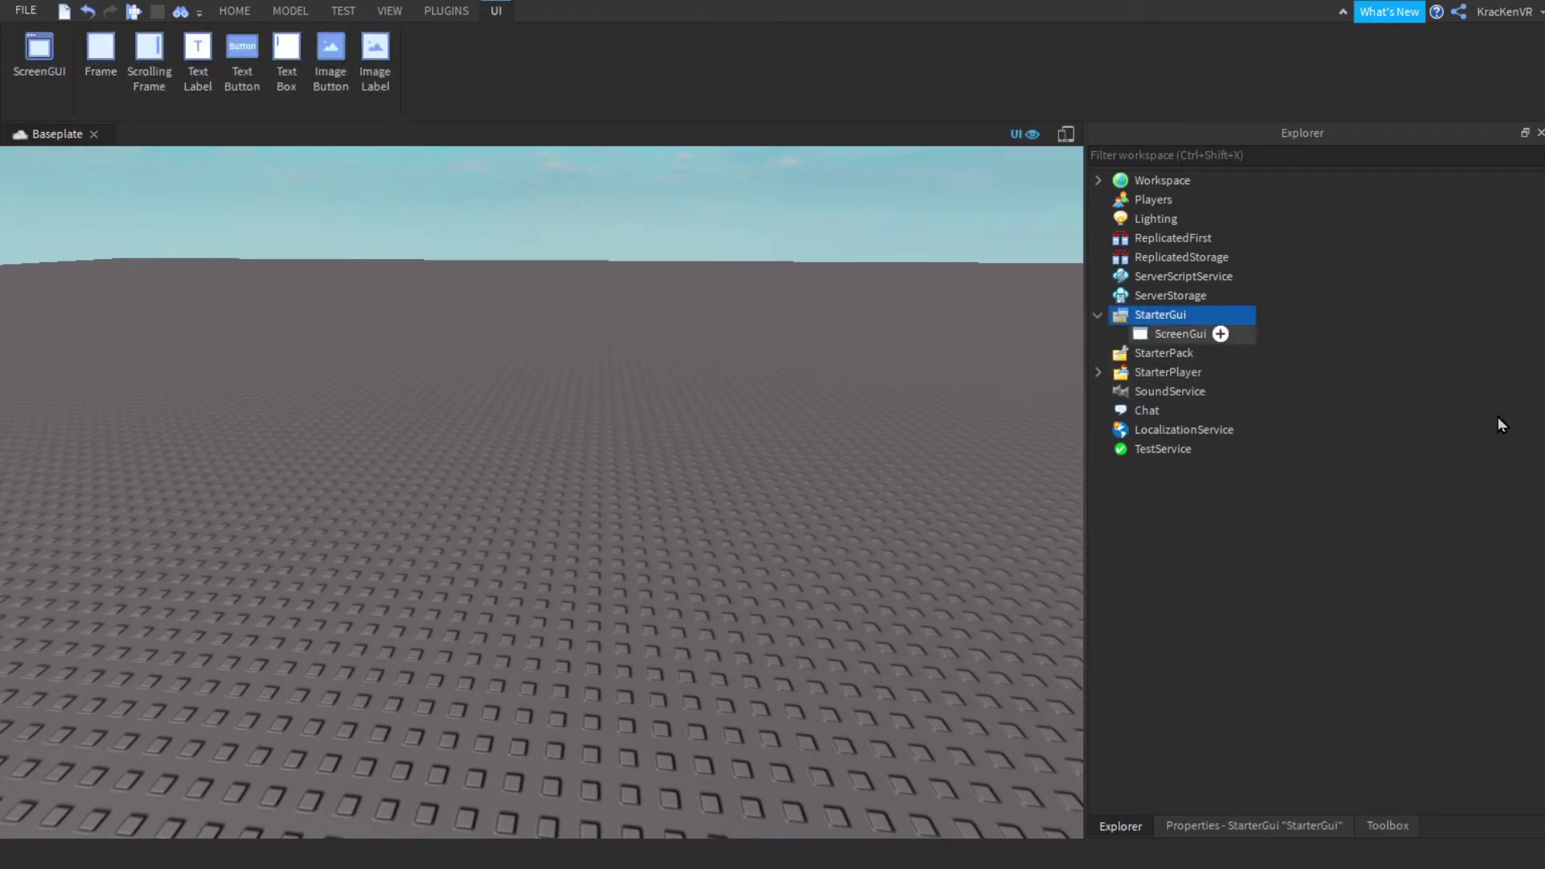
{"action": "left_click", "coordinate": [1199, 334]}
{"action": "key", "text": "F2"}
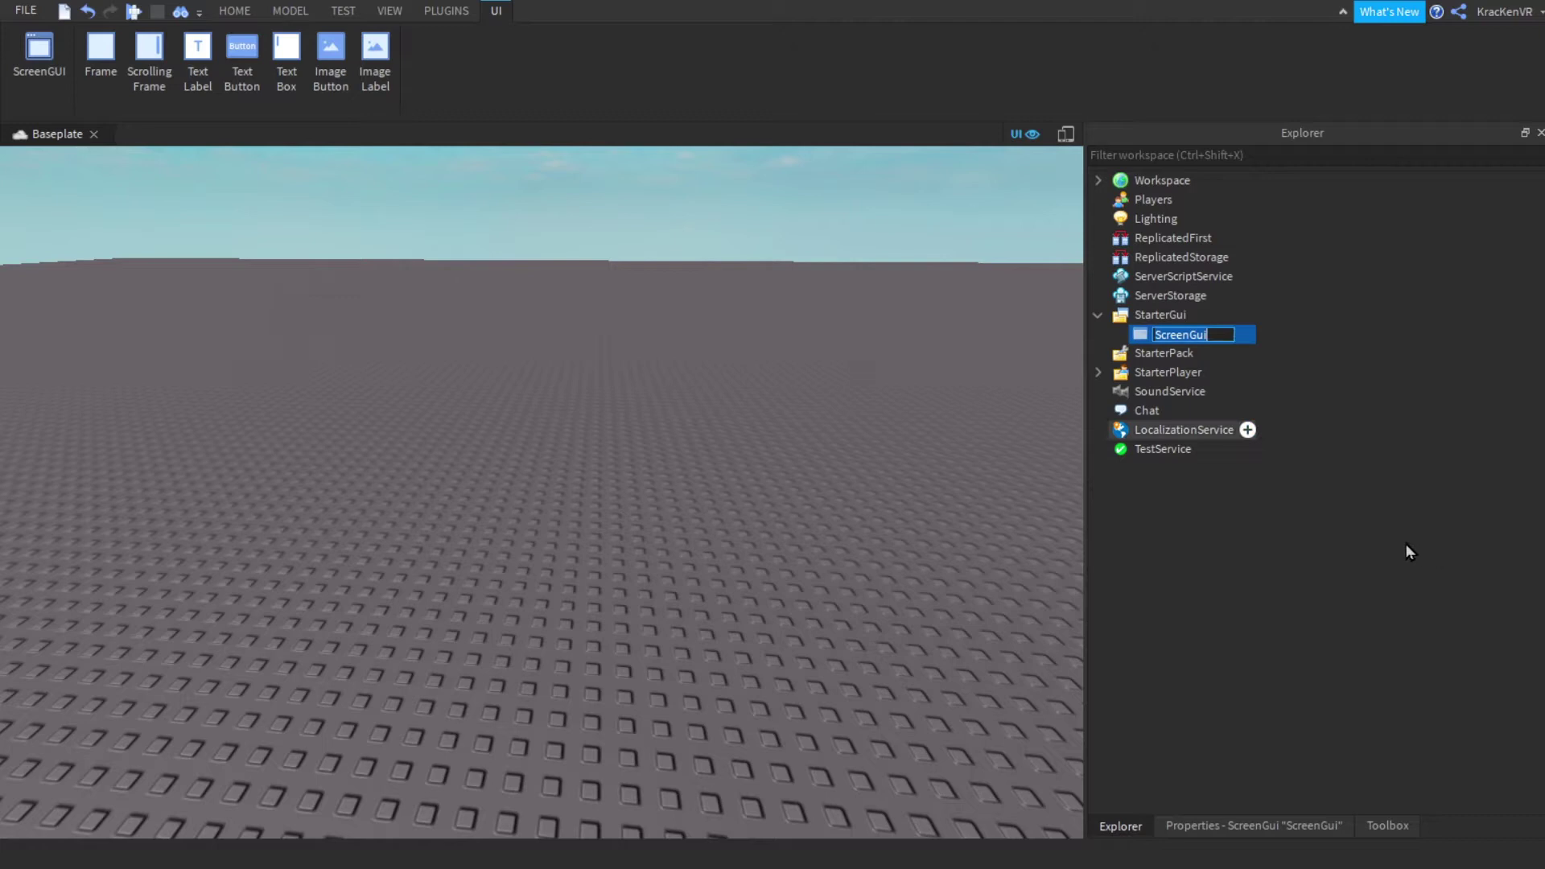
{"action": "type", "text": "ShopGui"}
{"action": "key", "text": "Return"}
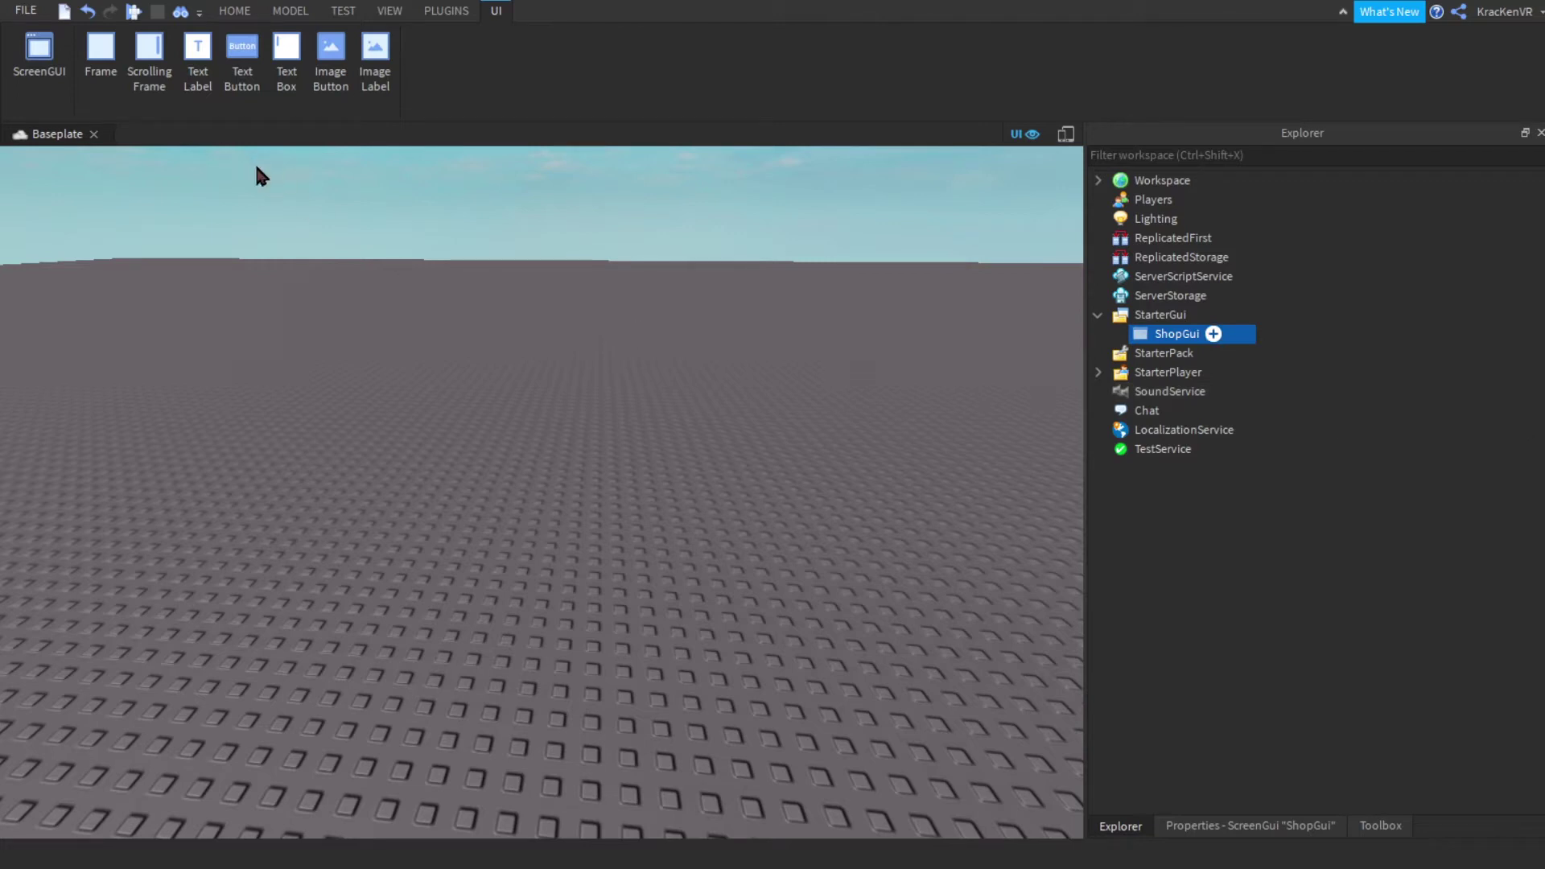
Add a frame to ShopGui and enlarge it to about 496 x 532 px, roughly centred in the full-width viewport
{"action": "left_click", "coordinate": [100, 53]}
{"action": "left_click_drag", "start_coordinate": [98, 214], "coordinate": [531, 454]}
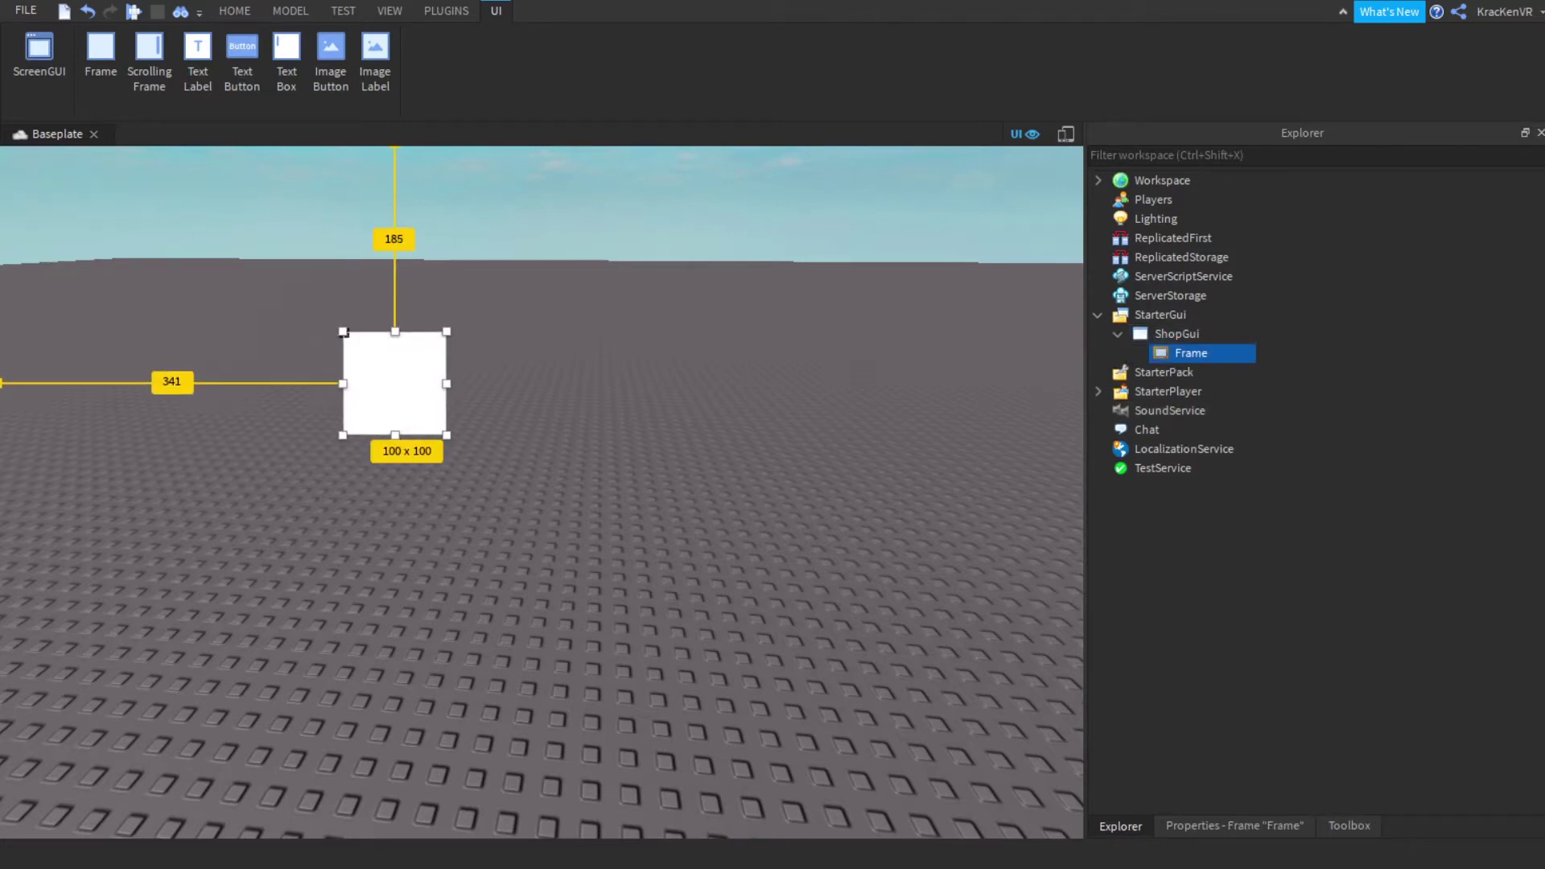
{"action": "left_click", "coordinate": [1540, 133]}
{"action": "left_click", "coordinate": [1539, 133]}
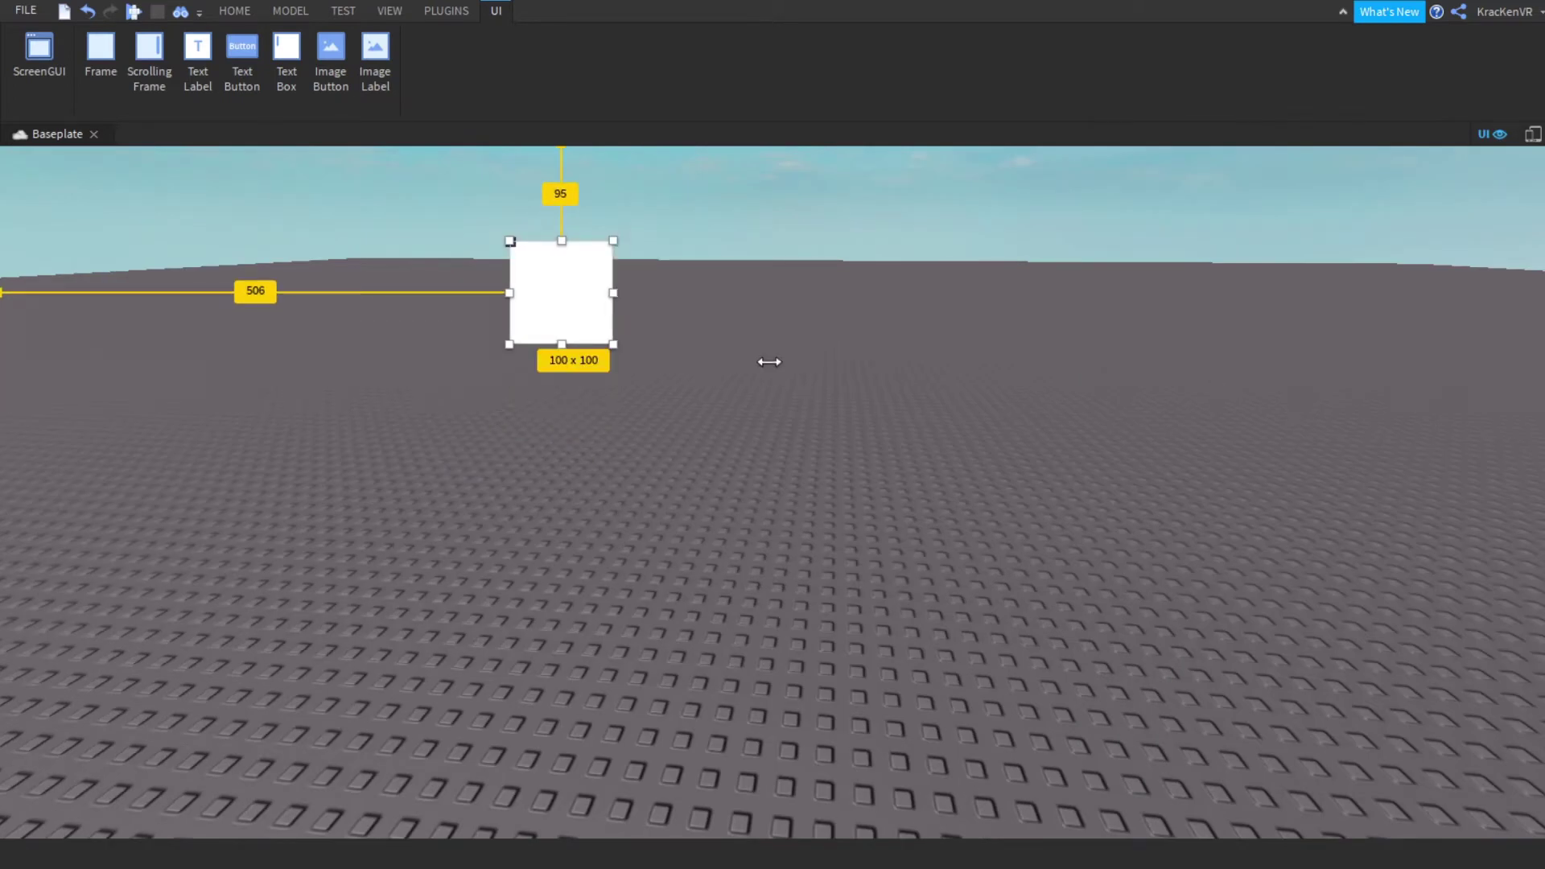
{"action": "left_click_drag", "start_coordinate": [769, 362], "coordinate": [1263, 373]}
{"action": "left_click_drag", "start_coordinate": [951, 428], "coordinate": [950, 863]}
{"action": "left_click_drag", "start_coordinate": [931, 613], "coordinate": [938, 548]}
Restore the Properties and Explorer panes to the workspace
{"action": "left_click", "coordinate": [390, 11]}
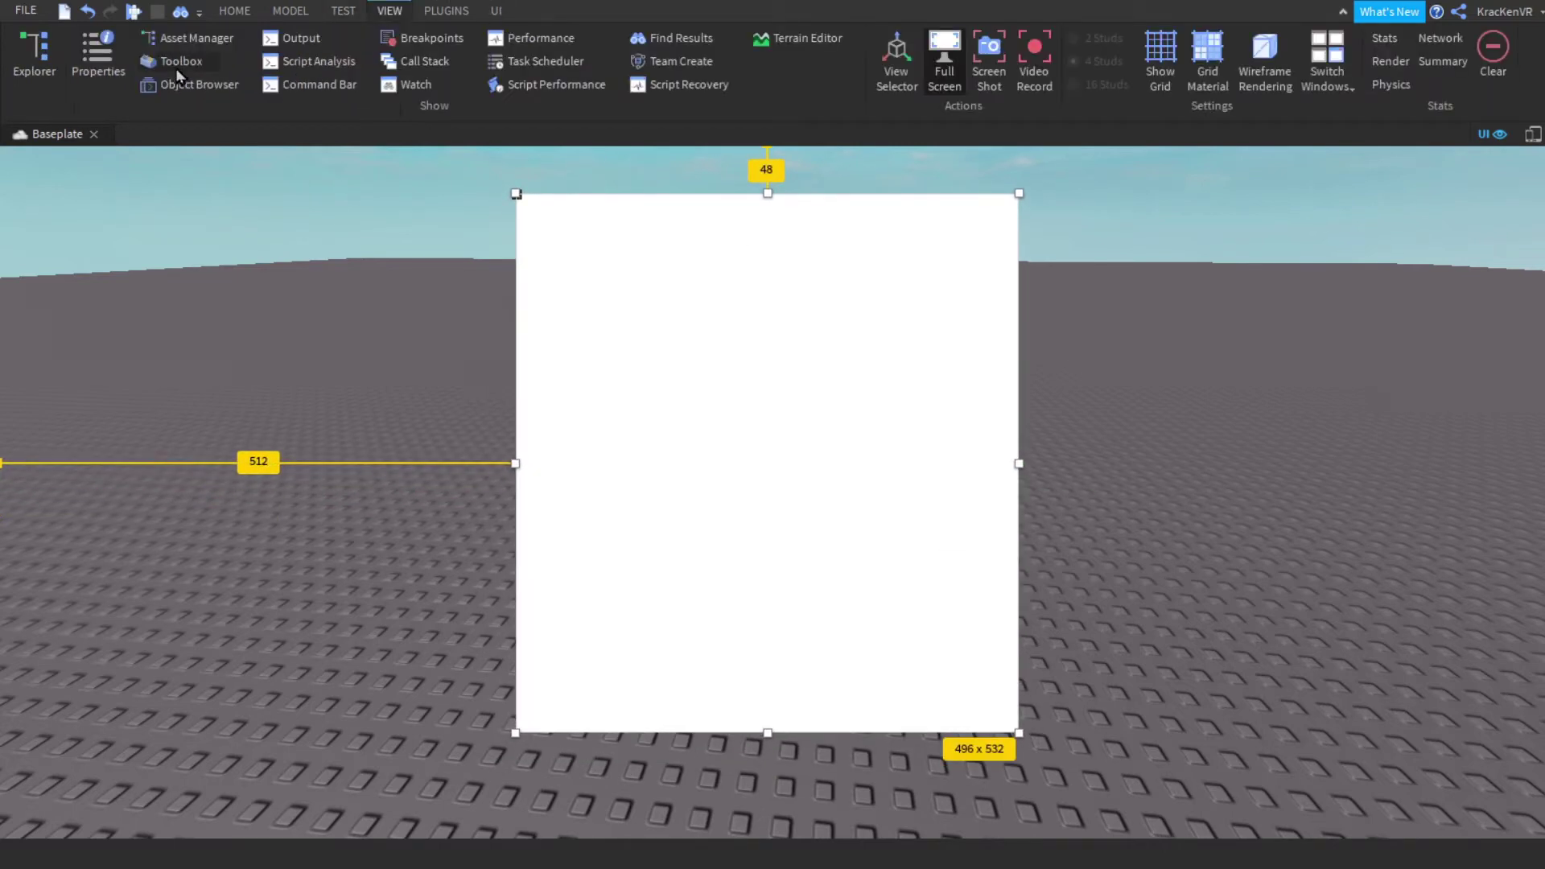
{"action": "left_click", "coordinate": [97, 52]}
{"action": "left_click", "coordinate": [35, 53]}
Add a text button directly to ShopGui and place it beside the frame, about 11 px across and 215 px down
{"action": "left_click", "coordinate": [1176, 333]}
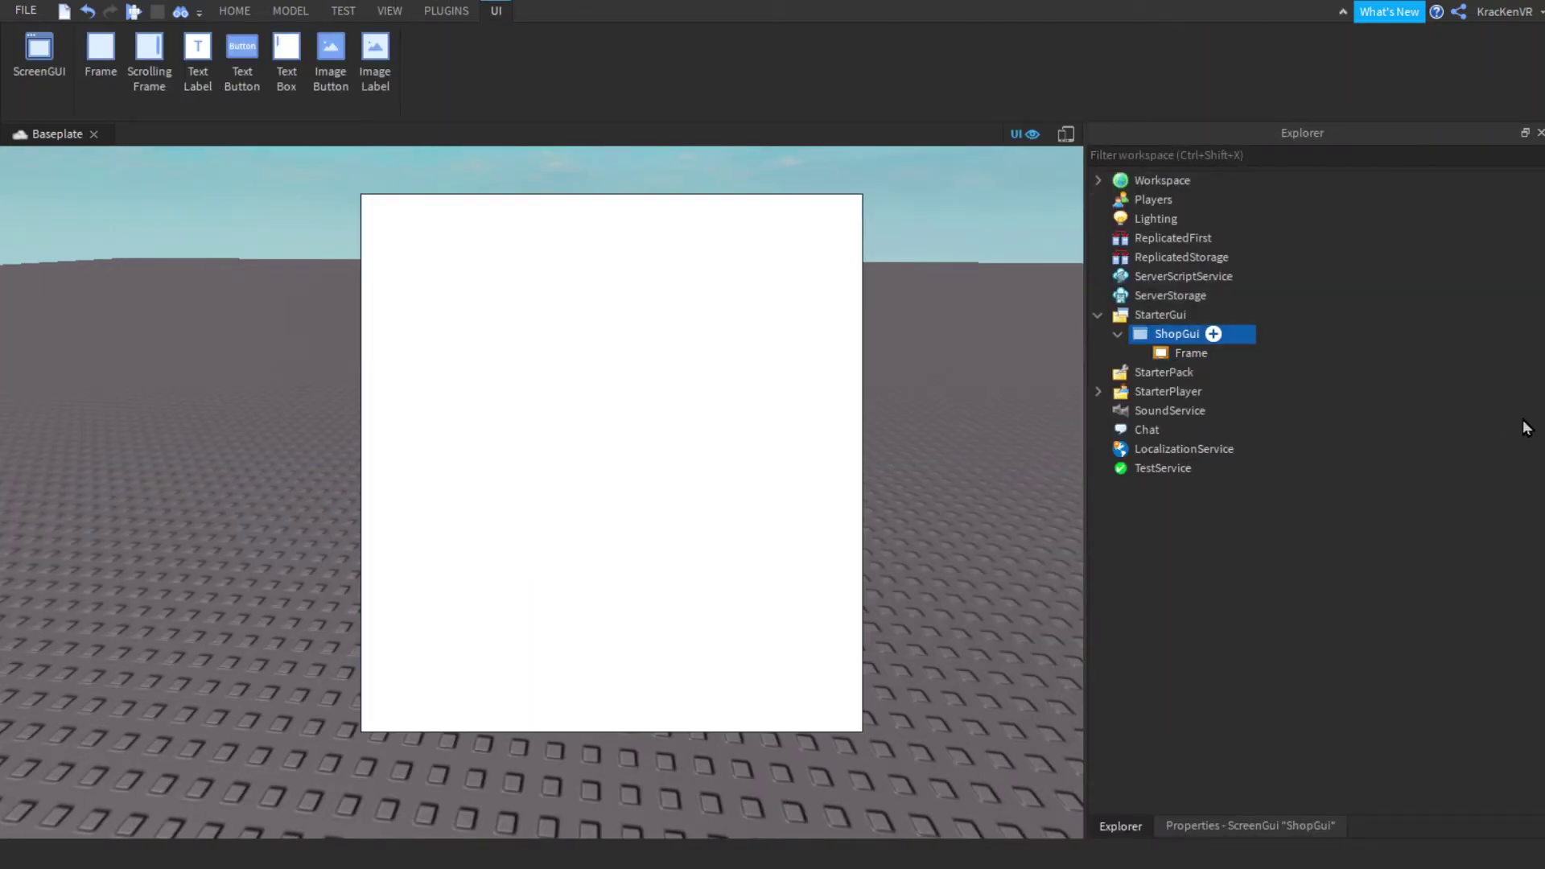
{"action": "left_click", "coordinate": [241, 60]}
{"action": "left_click_drag", "start_coordinate": [135, 172], "coordinate": [143, 312]}
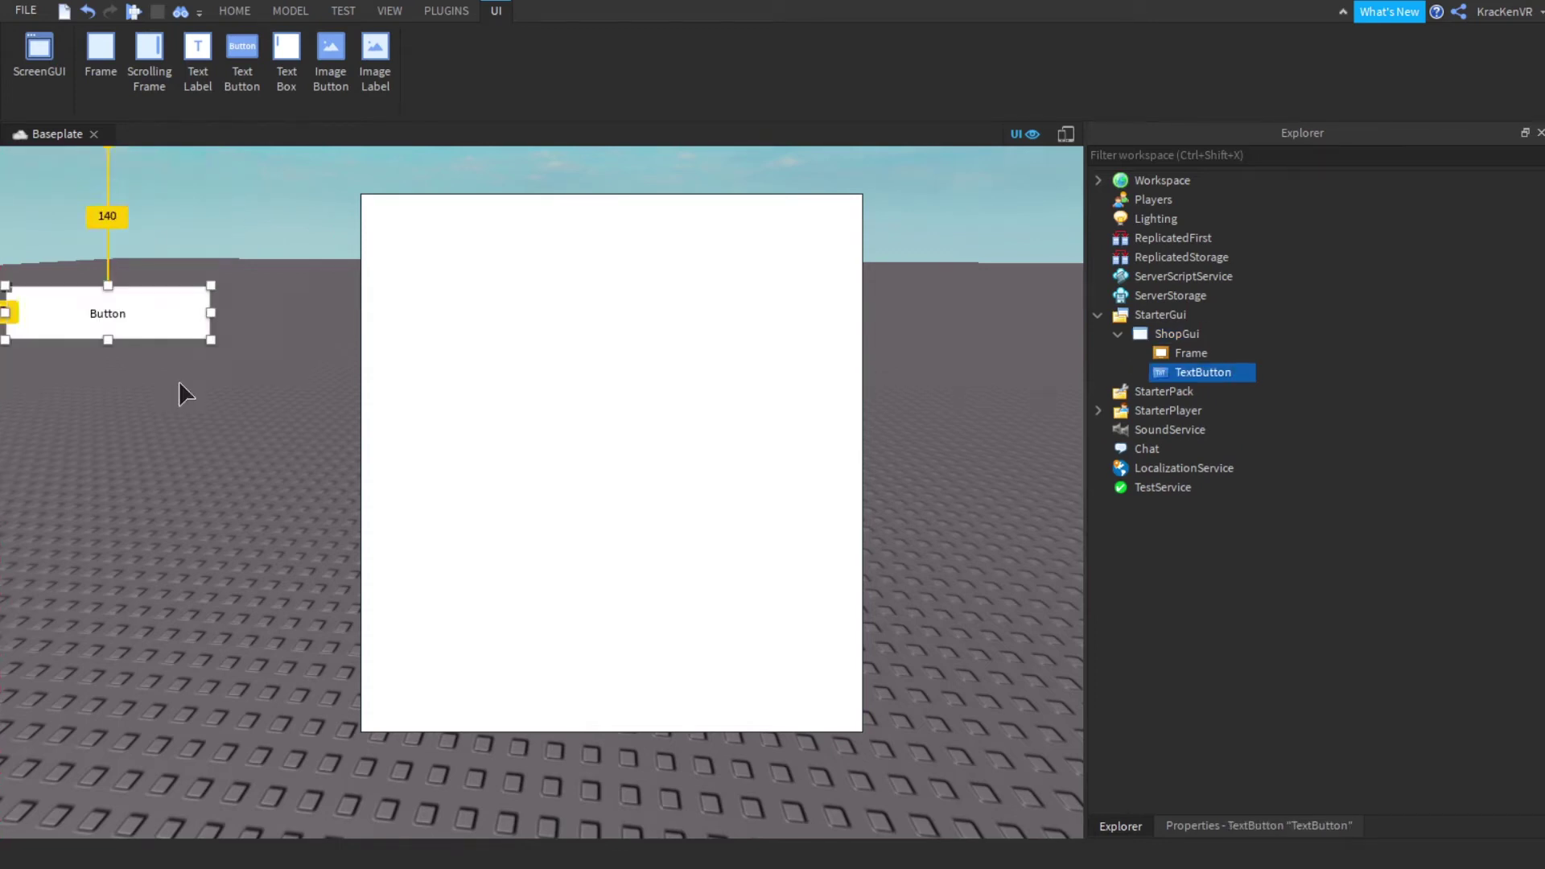
{"action": "left_click_drag", "start_coordinate": [178, 379], "coordinate": [188, 455]}
Set the shop frame's background colour to 0, 200, 255
{"action": "left_click", "coordinate": [1191, 353]}
{"action": "left_click", "coordinate": [108, 403]}
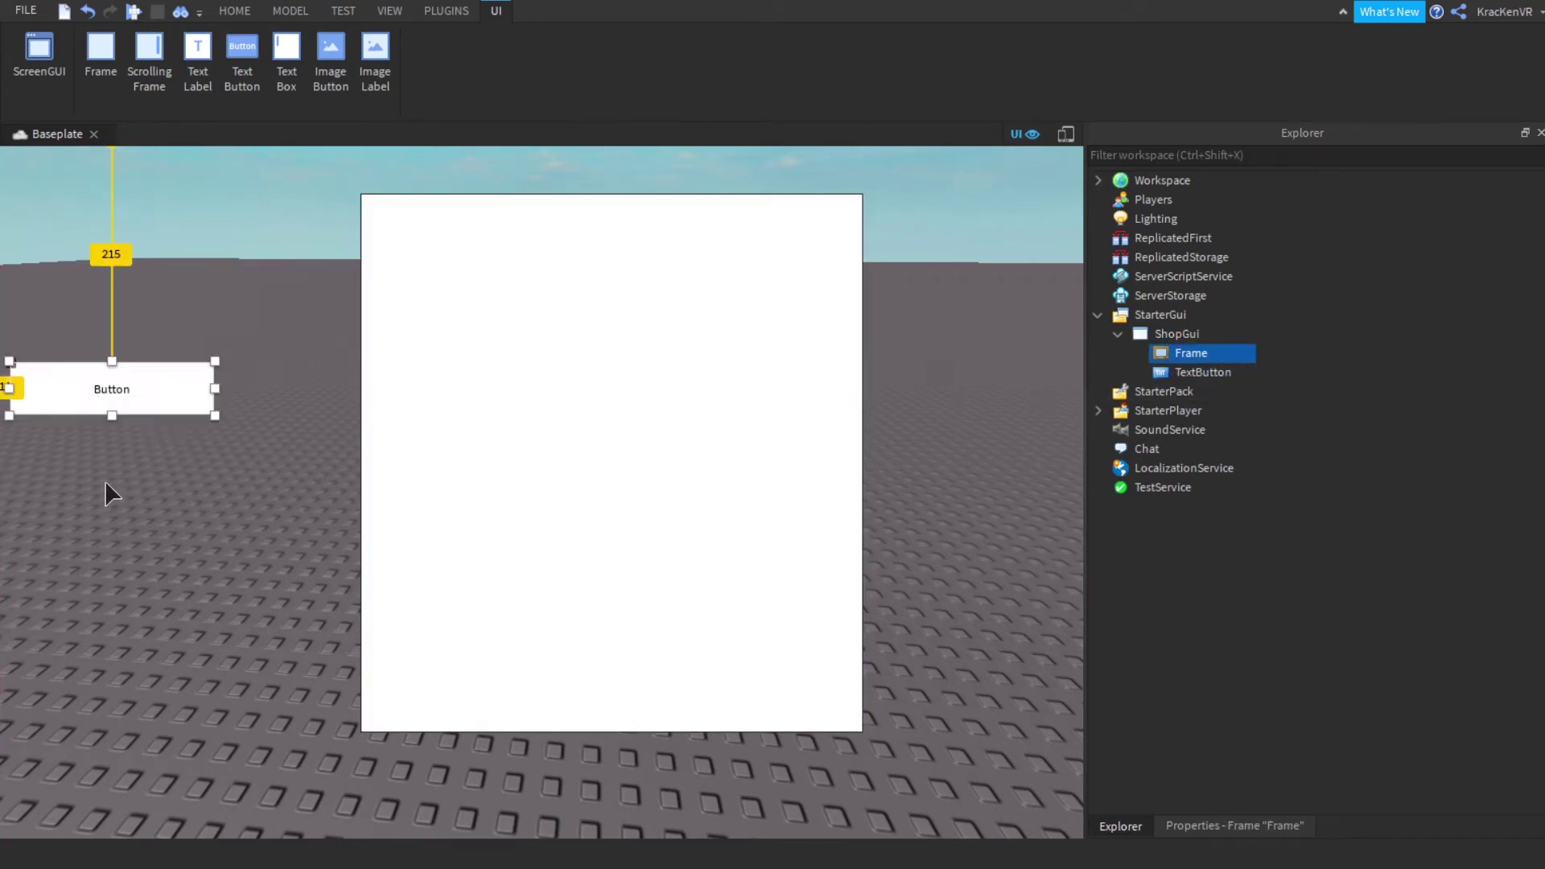
{"action": "left_click", "coordinate": [854, 537]}
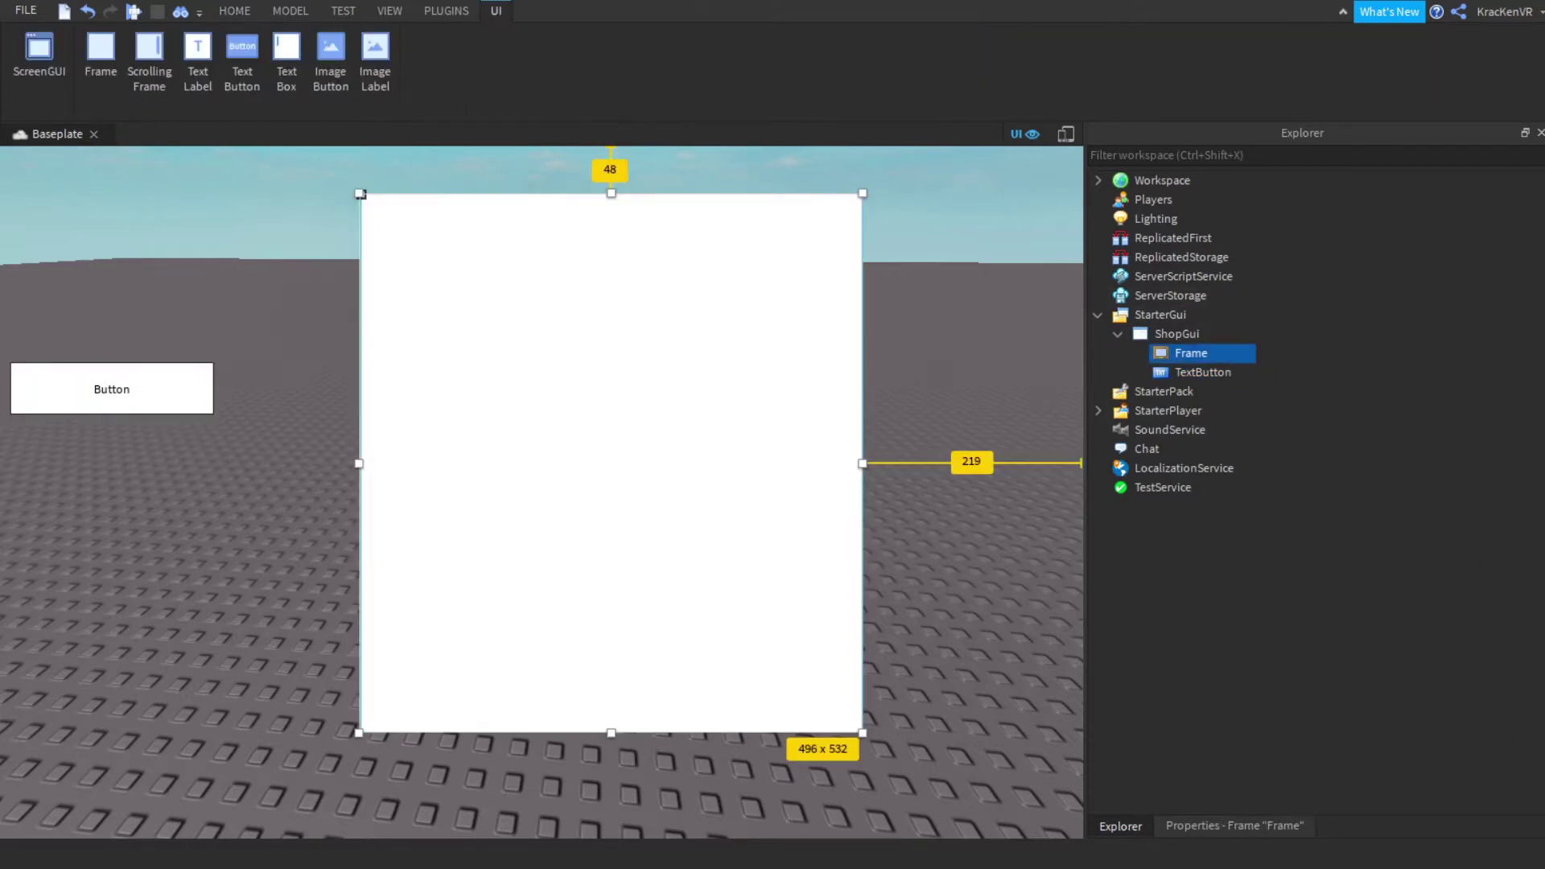
{"action": "left_click", "coordinate": [1234, 826]}
{"action": "left_click", "coordinate": [1320, 397]}
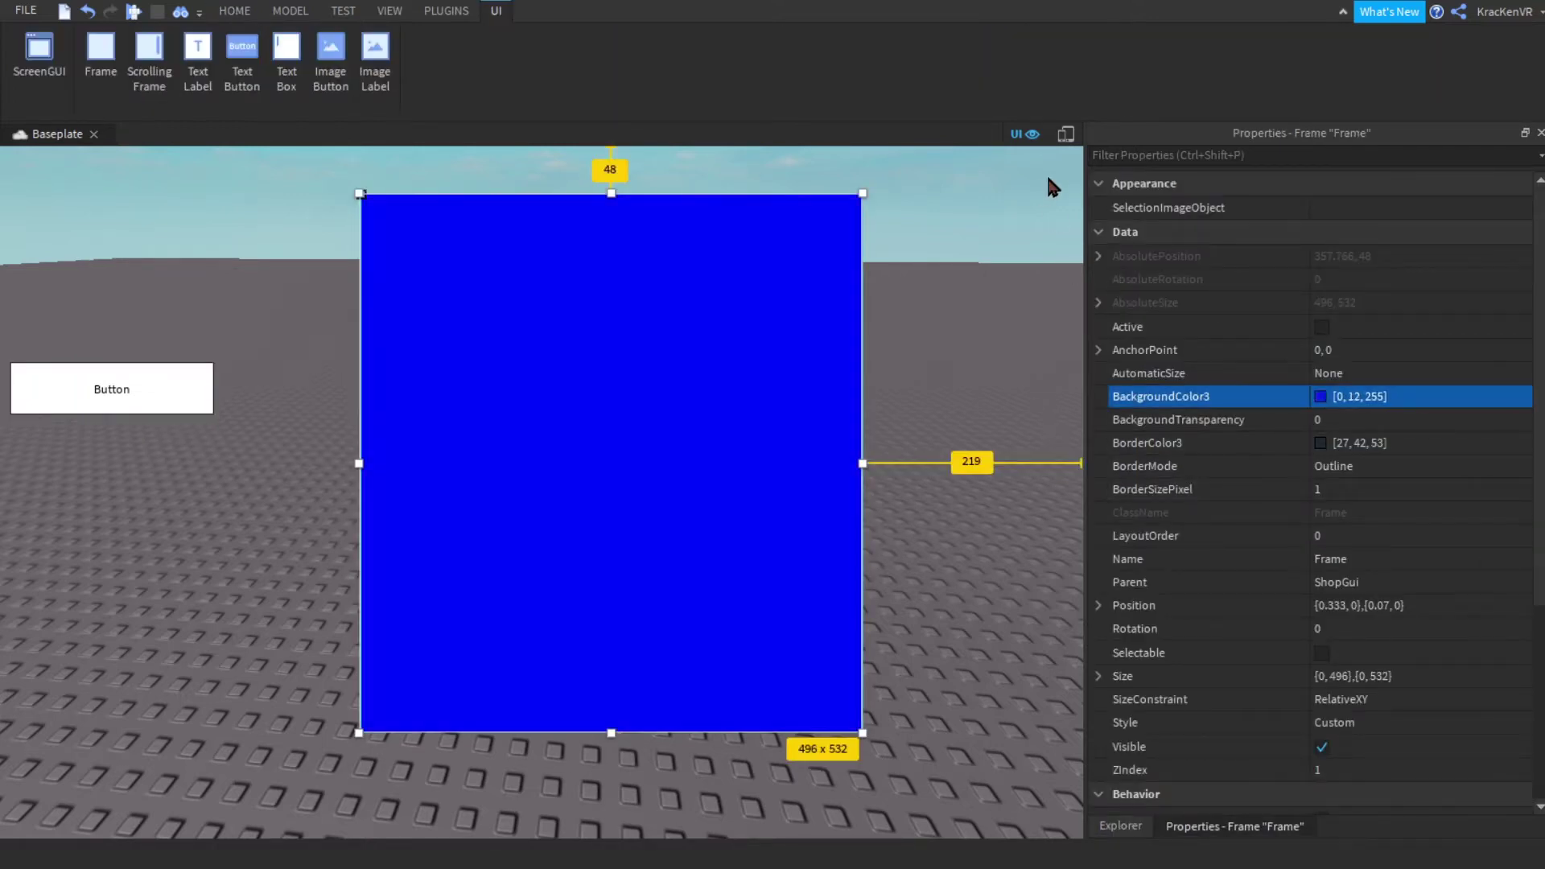
{"action": "left_click_drag", "start_coordinate": [1048, 179], "coordinate": [1082, 176]}
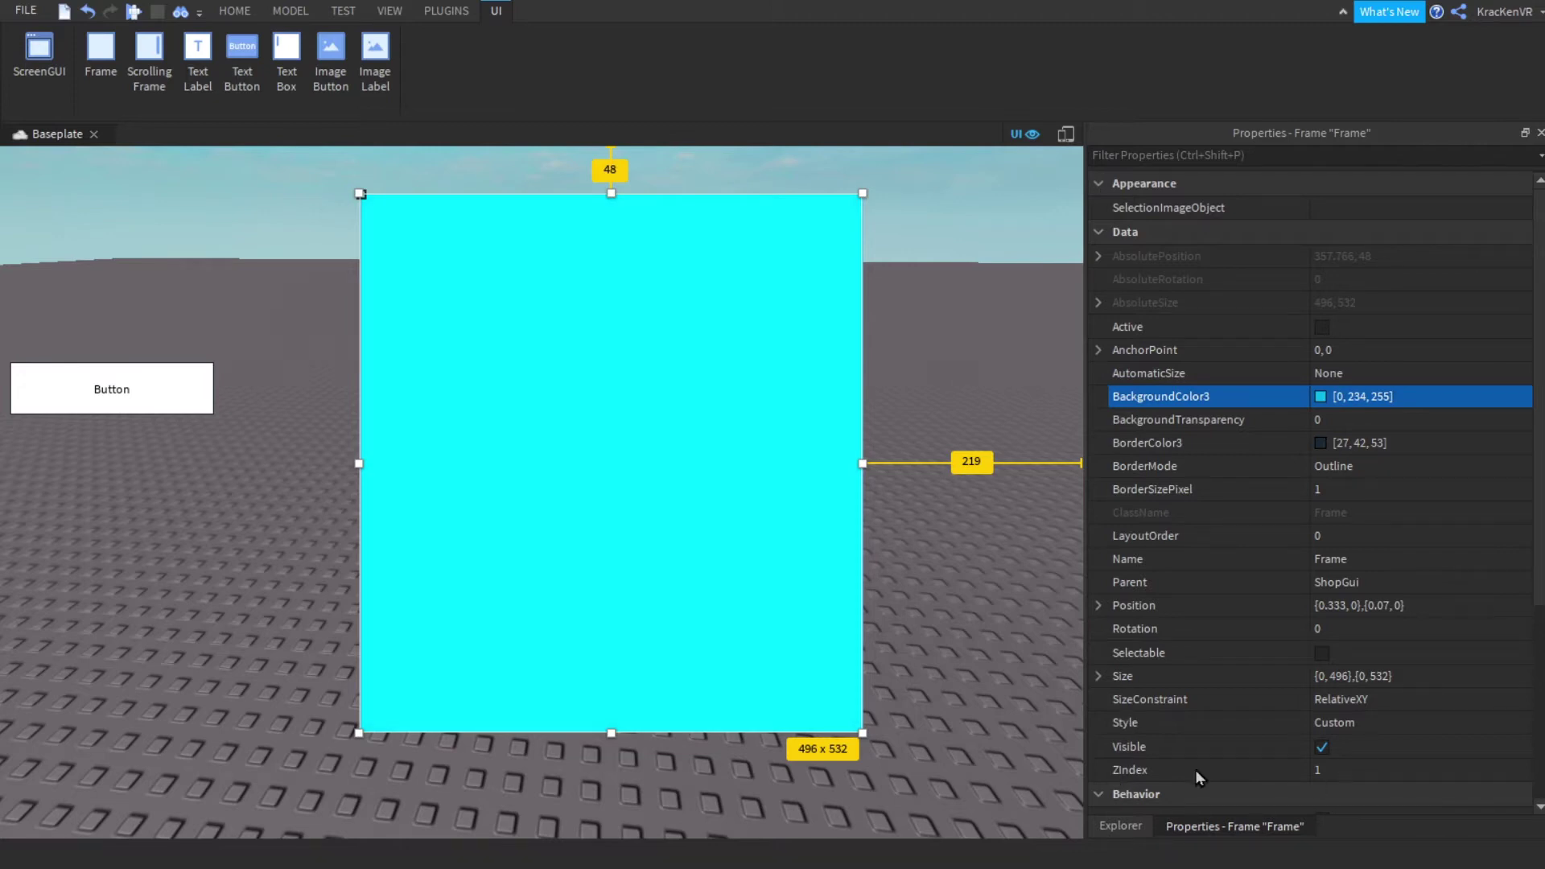
{"action": "left_click", "coordinate": [1362, 396]}
{"action": "type", "text": "0"}
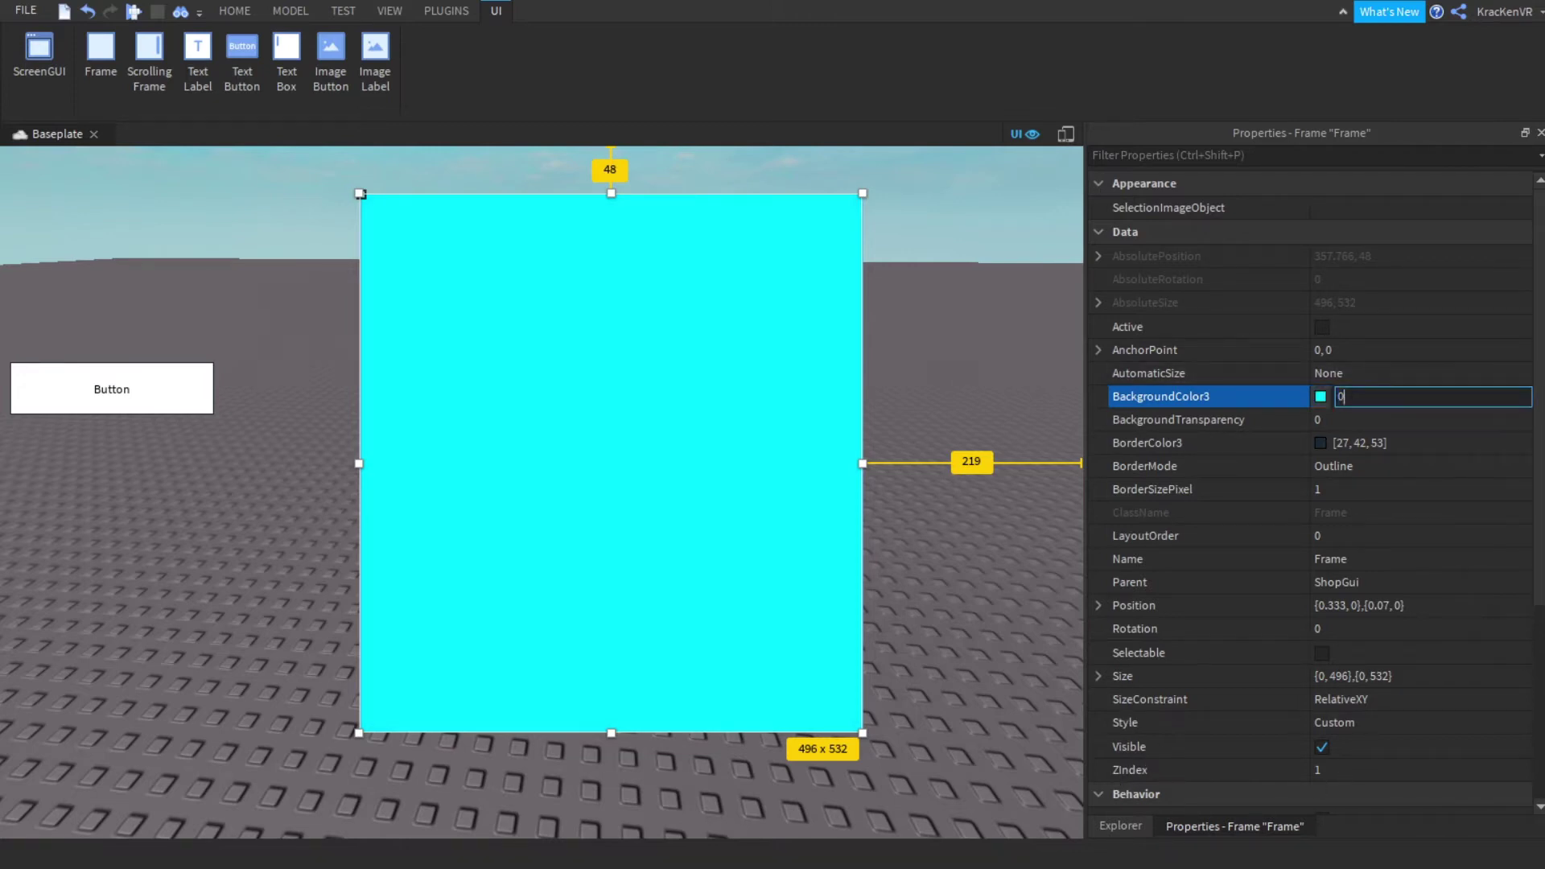
{"action": "type", "text": ",200,255"}
{"action": "key", "text": "Return"}
{"action": "scroll", "coordinate": [1311, 483], "scroll_direction": "down", "scroll_amount": 5}
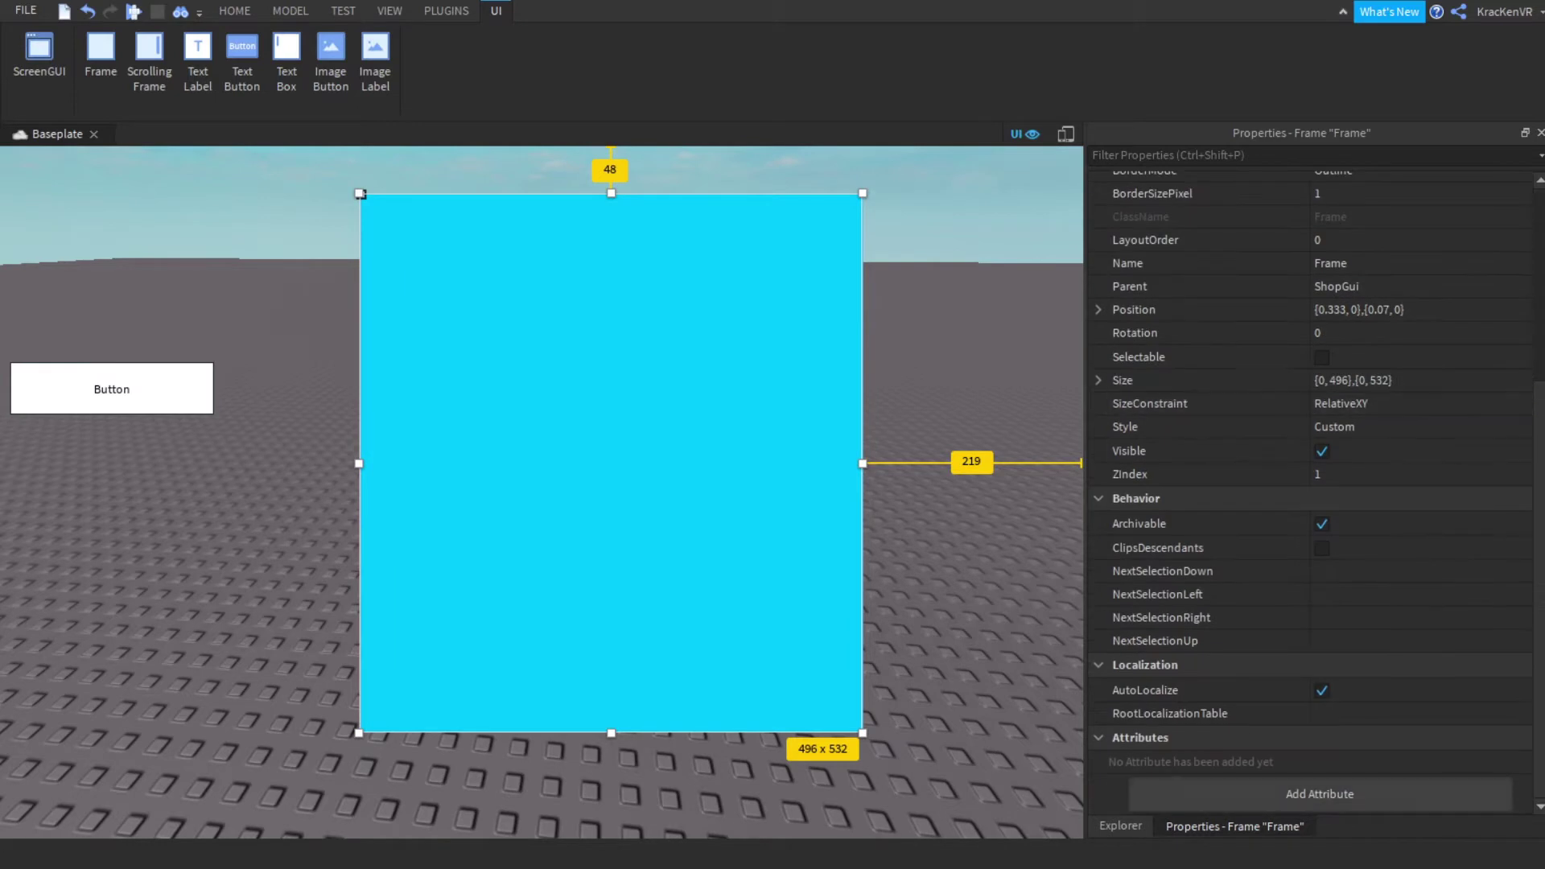
Add a text label inside the frame and stretch it to about 496 x 87 px across the frame's upper edge
{"action": "left_click", "coordinate": [1120, 826]}
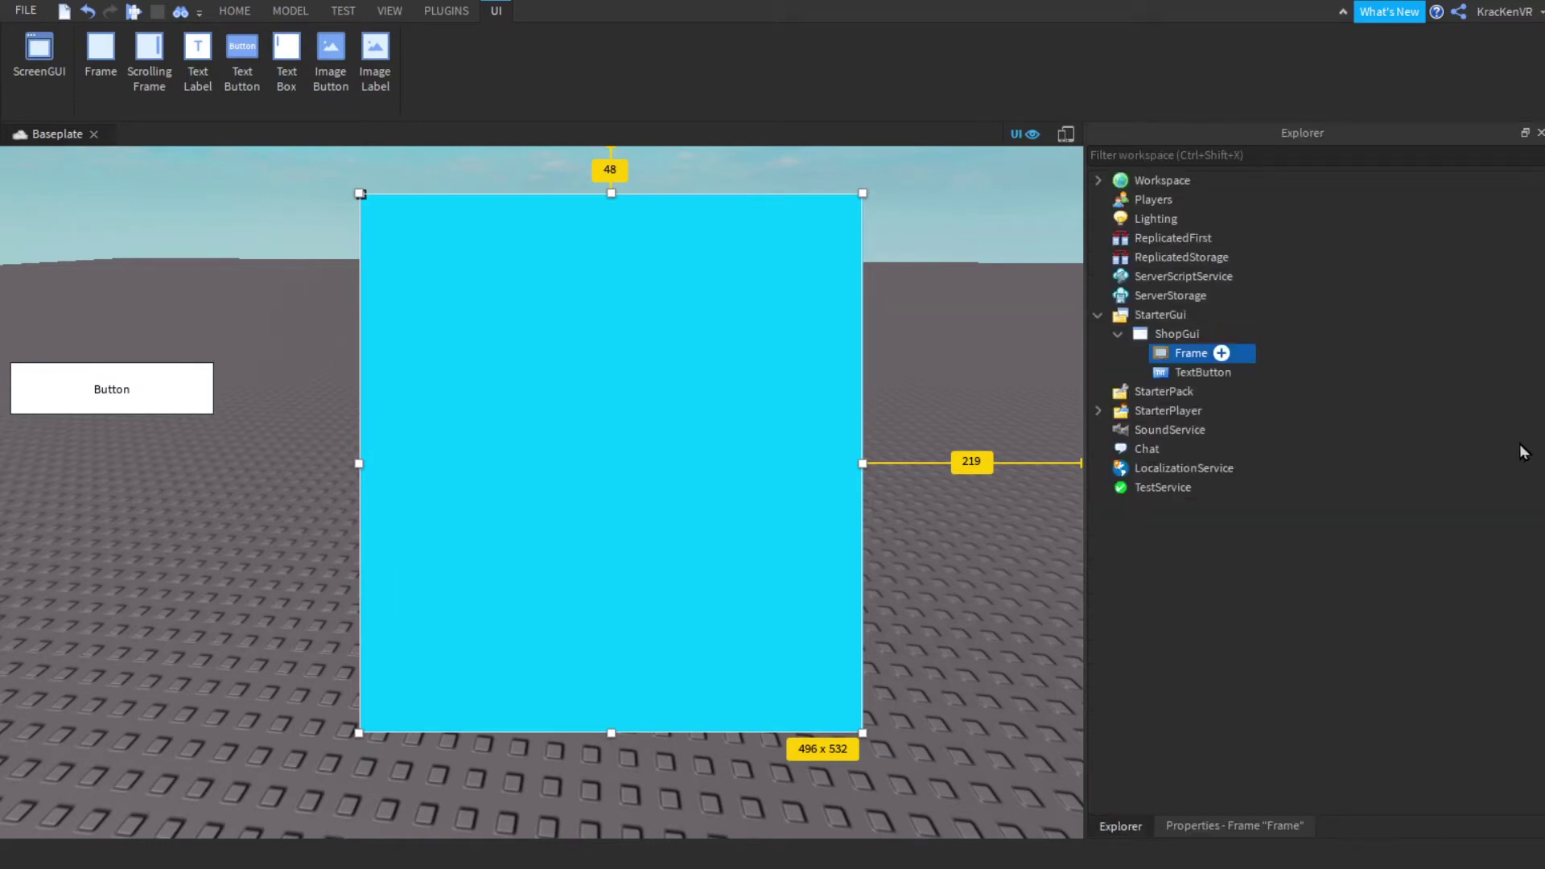
{"action": "left_click", "coordinate": [197, 53]}
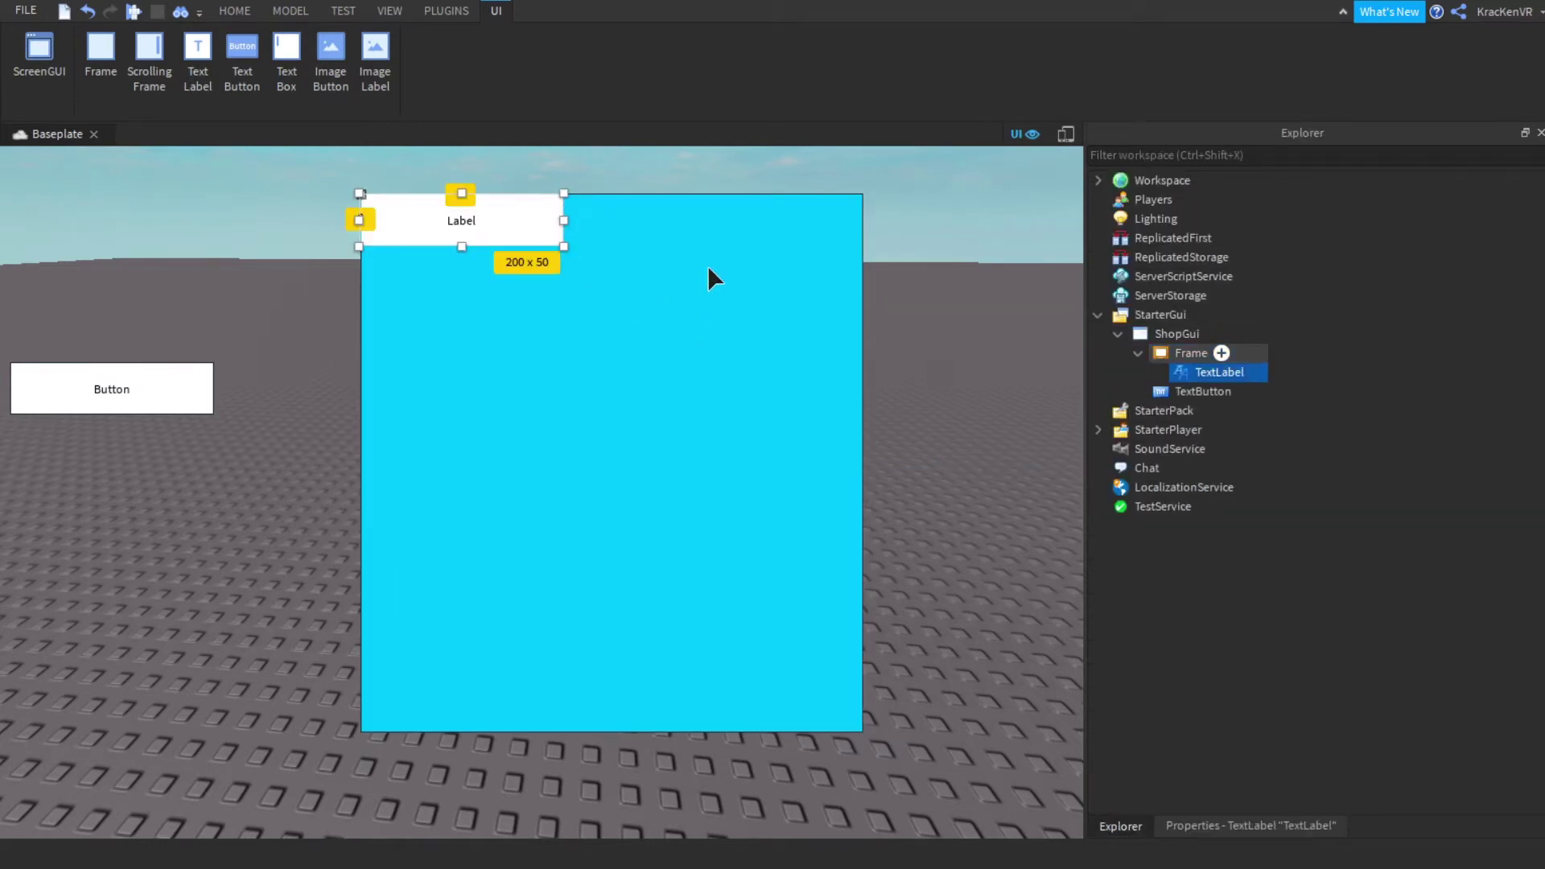
{"action": "left_click_drag", "start_coordinate": [563, 219], "coordinate": [862, 220]}
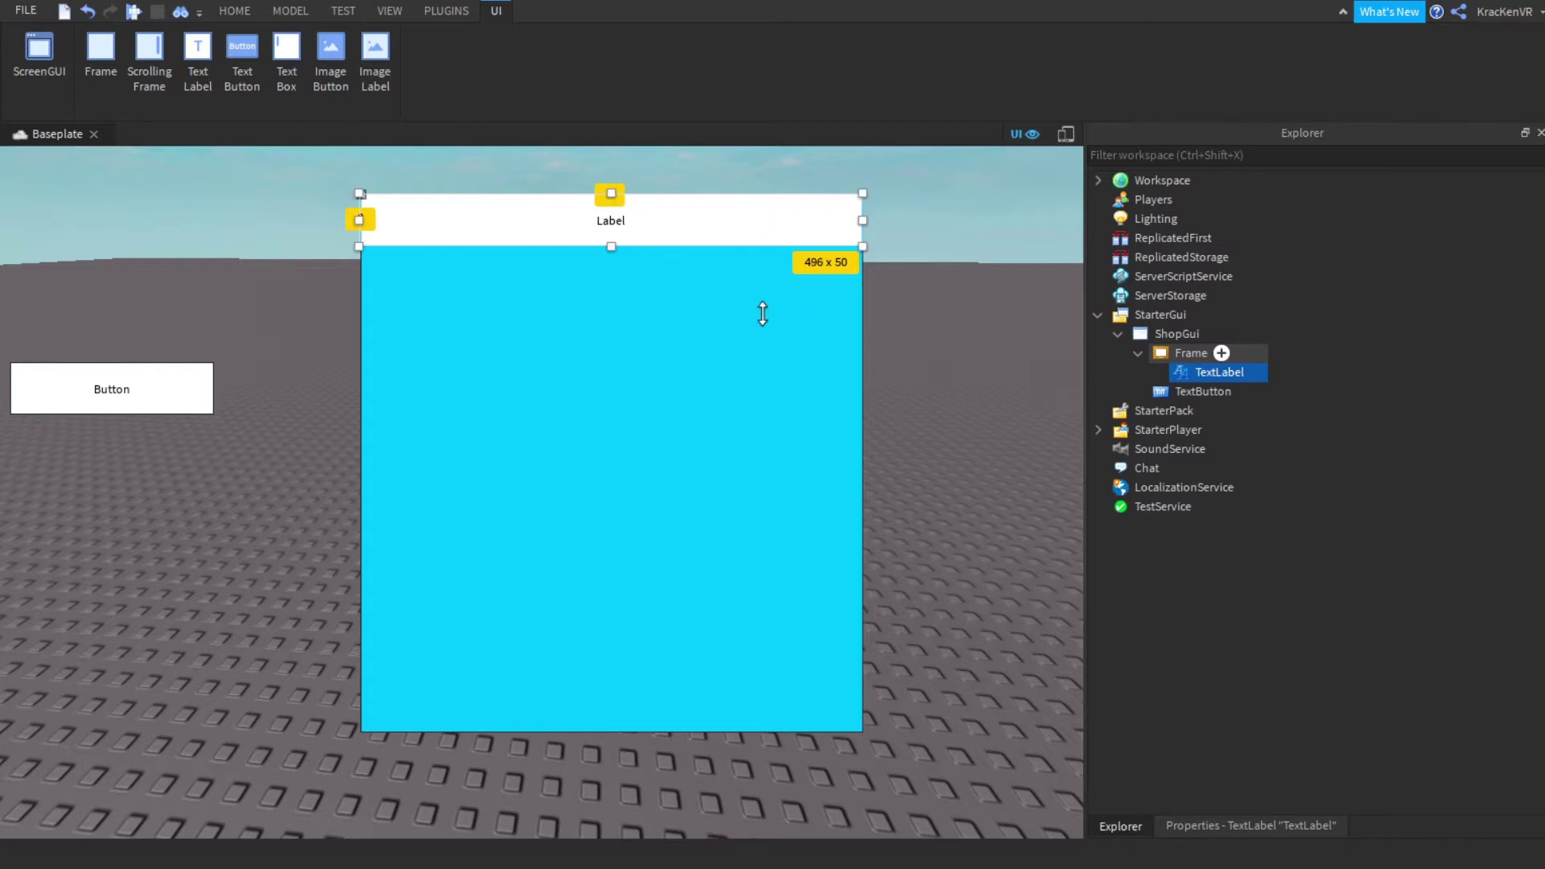
{"action": "left_click_drag", "start_coordinate": [762, 314], "coordinate": [741, 355]}
Remove the shop frame's outline by setting its BorderSizePixel to 0
{"action": "left_click", "coordinate": [683, 518]}
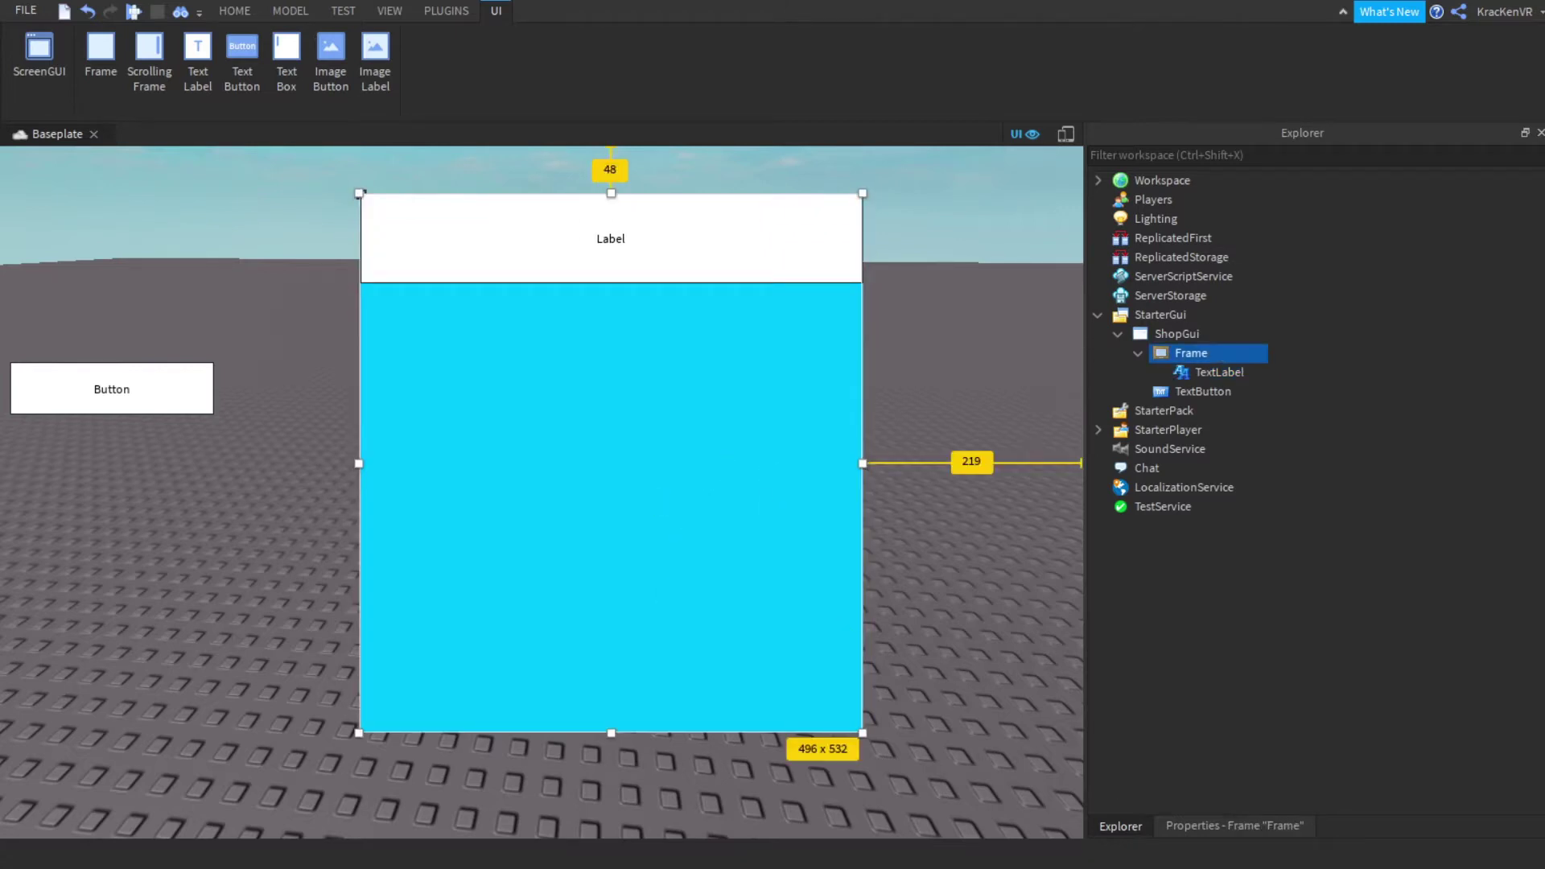
{"action": "left_click", "coordinate": [1234, 826]}
{"action": "scroll", "coordinate": [1287, 547], "scroll_direction": "up", "scroll_amount": 4}
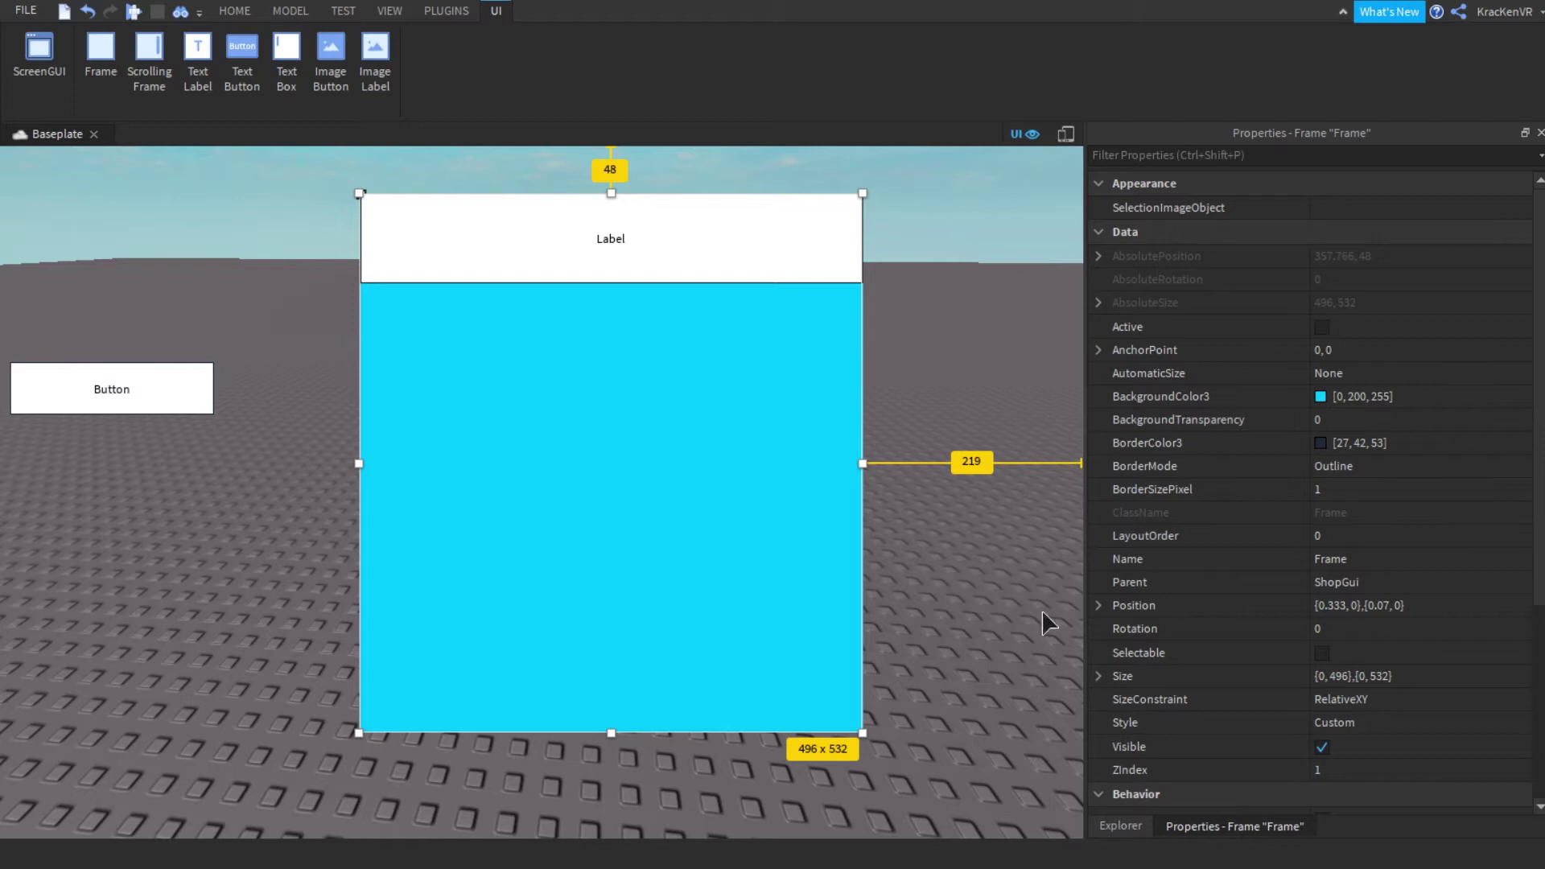
{"action": "left_click", "coordinate": [1119, 826]}
{"action": "left_click", "coordinate": [999, 543]}
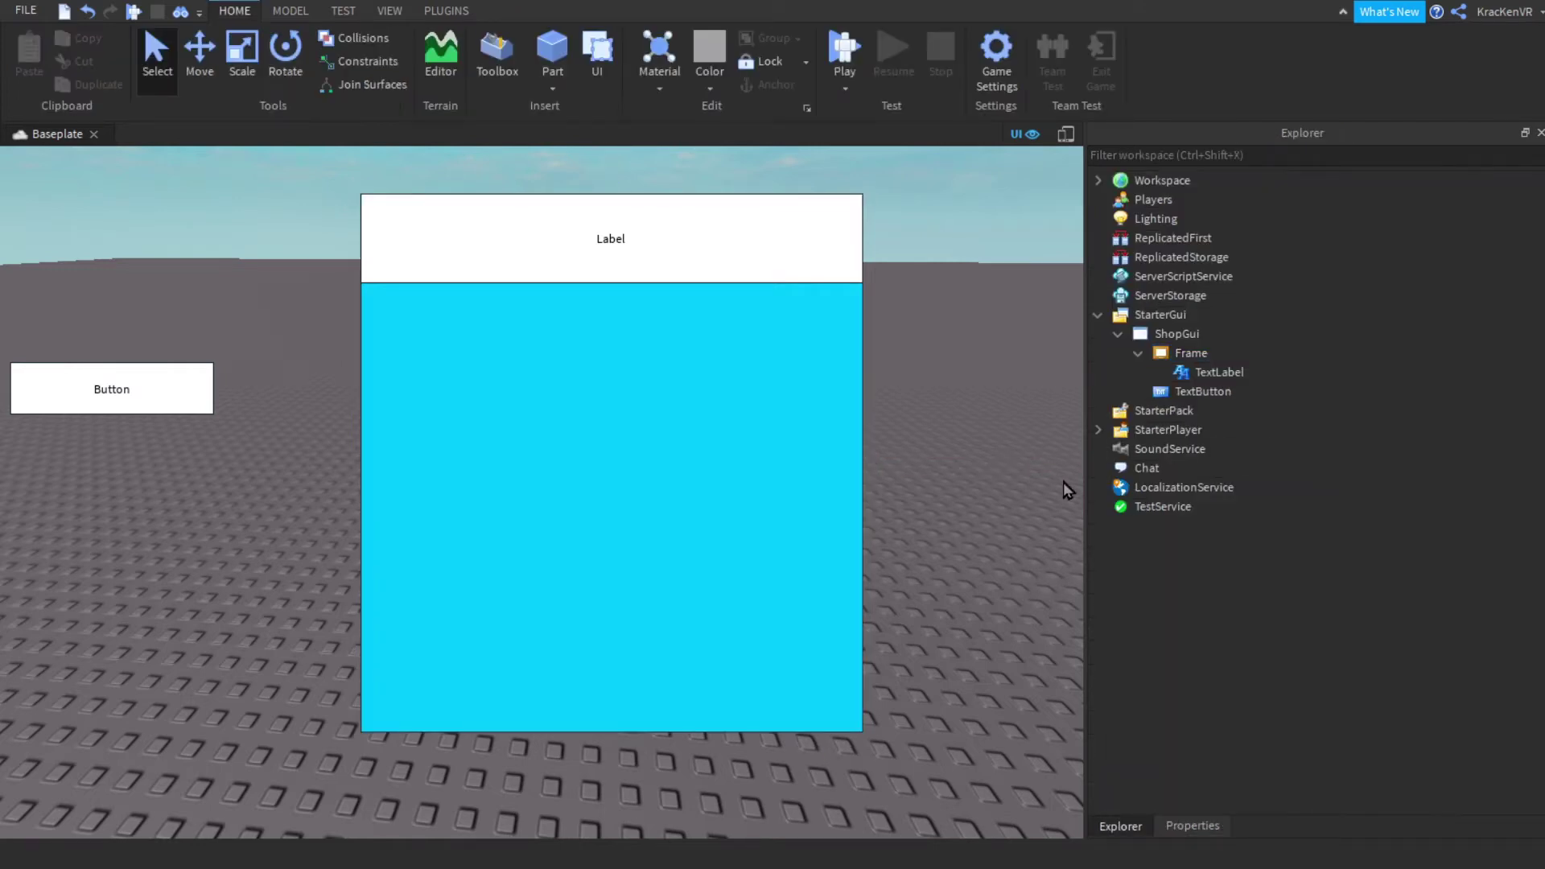
{"action": "left_click", "coordinate": [1217, 352]}
{"action": "left_click", "coordinate": [1235, 826]}
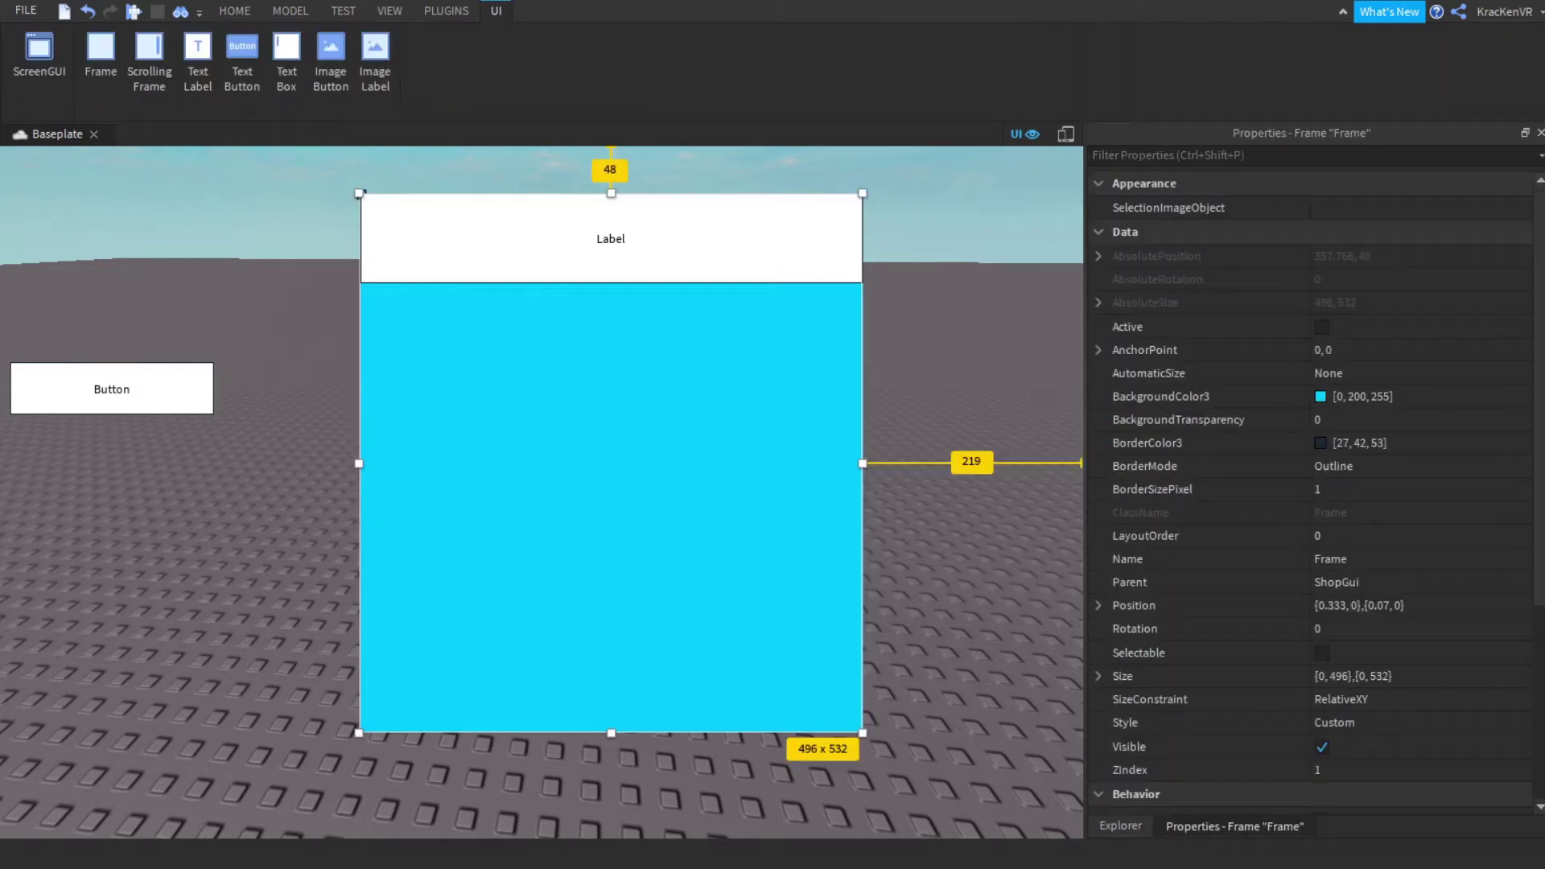
{"action": "left_click", "coordinate": [1368, 489]}
{"action": "type", "text": "0"}
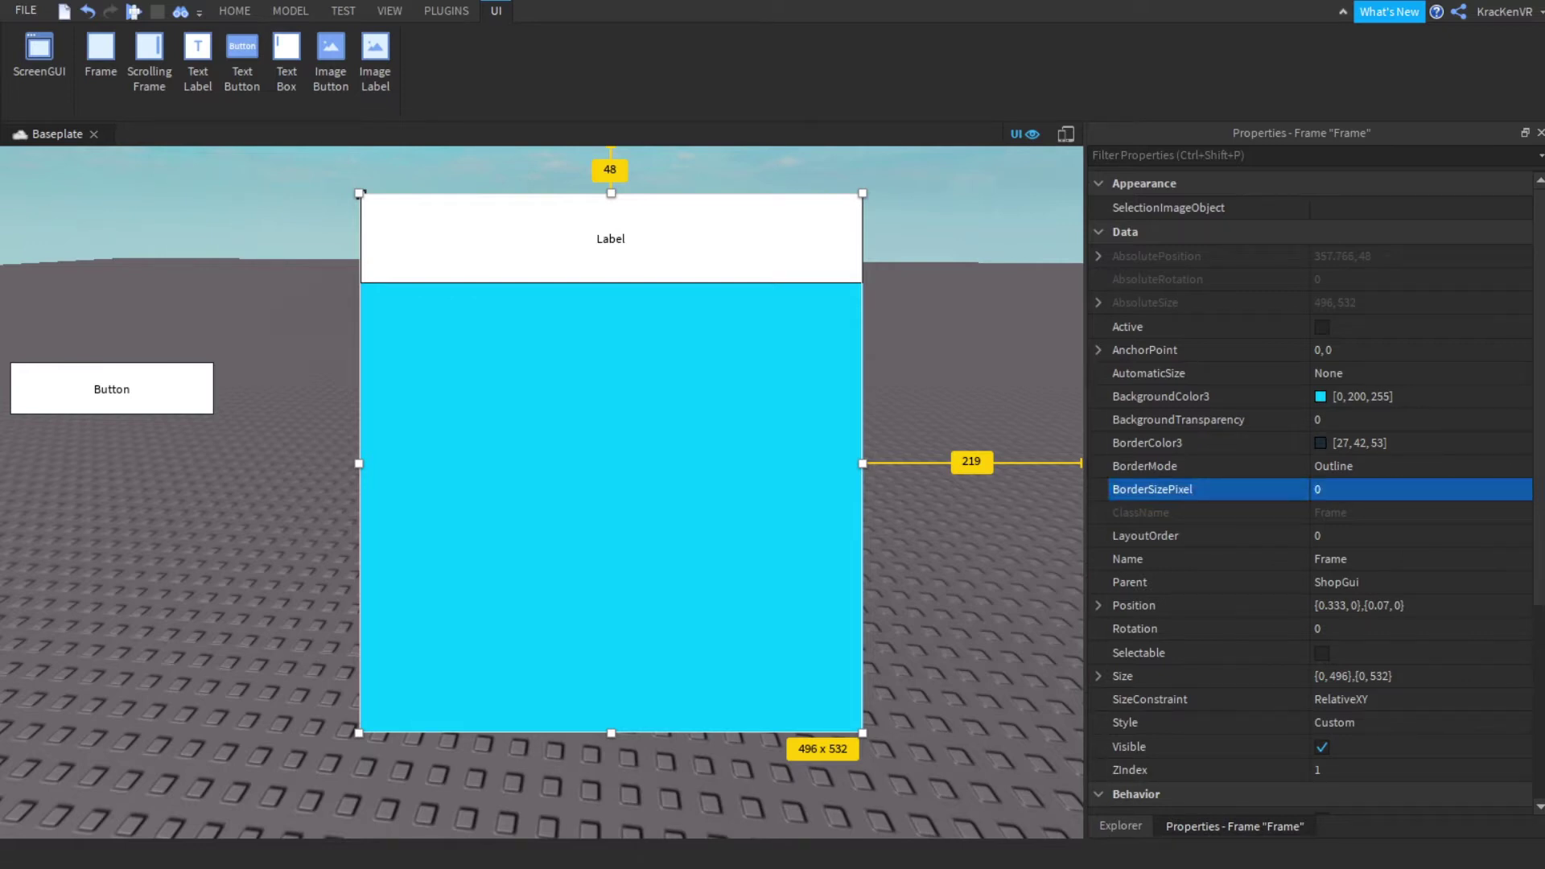
{"action": "left_click", "coordinate": [1120, 826]}
{"action": "left_click", "coordinate": [1474, 447]}
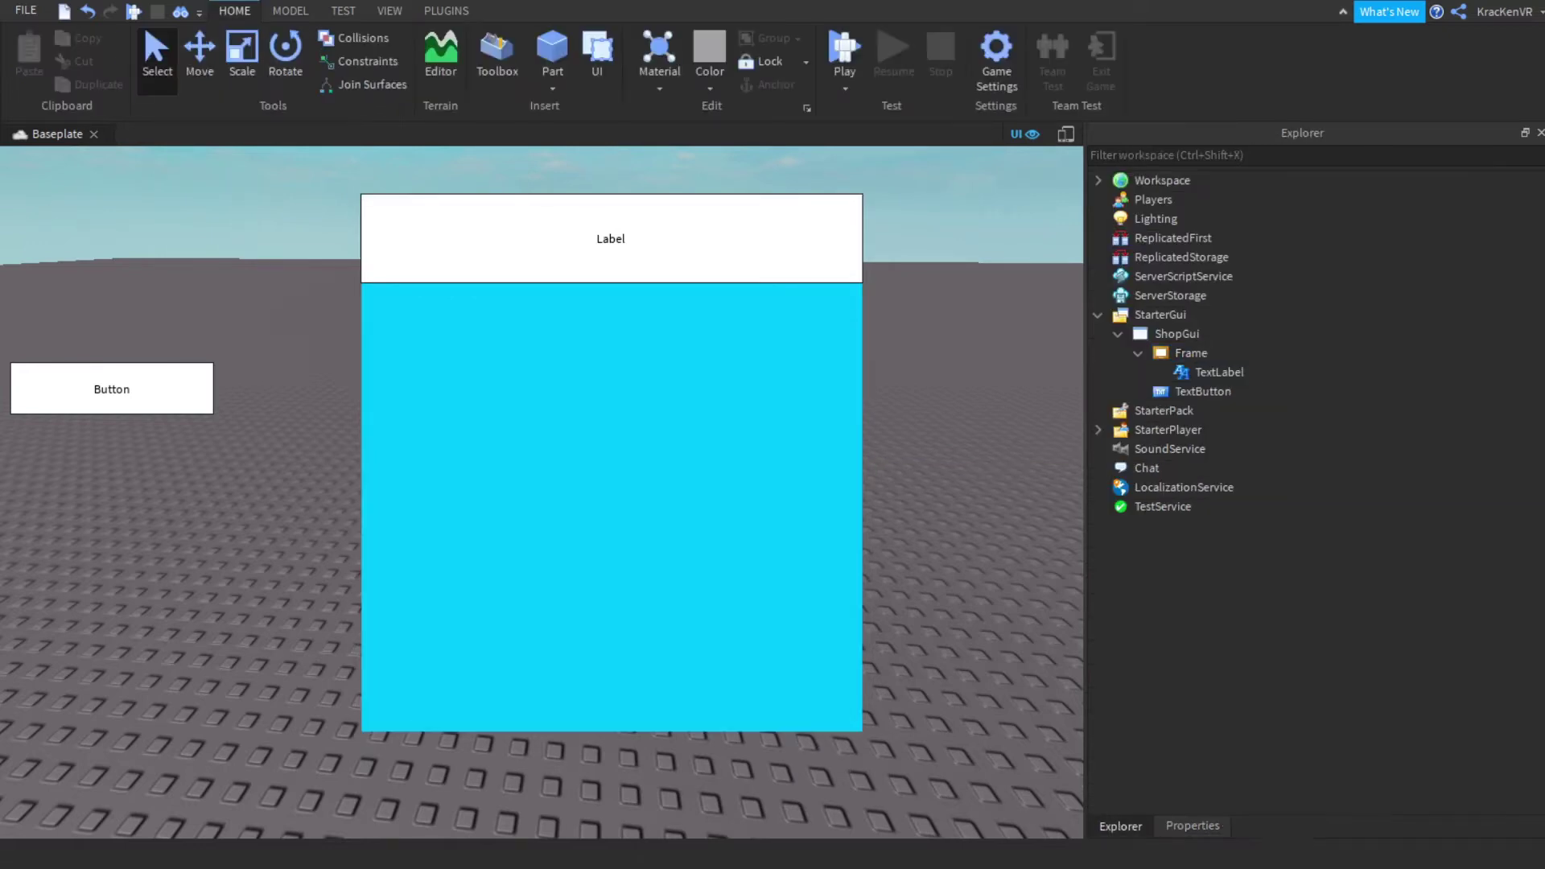
Set the text label's BackgroundTransparency to 1 and its BorderSizePixel to 0
{"action": "left_click", "coordinate": [1219, 372]}
{"action": "left_click", "coordinate": [1488, 439]}
{"action": "left_click", "coordinate": [1219, 372]}
{"action": "left_click", "coordinate": [1303, 827]}
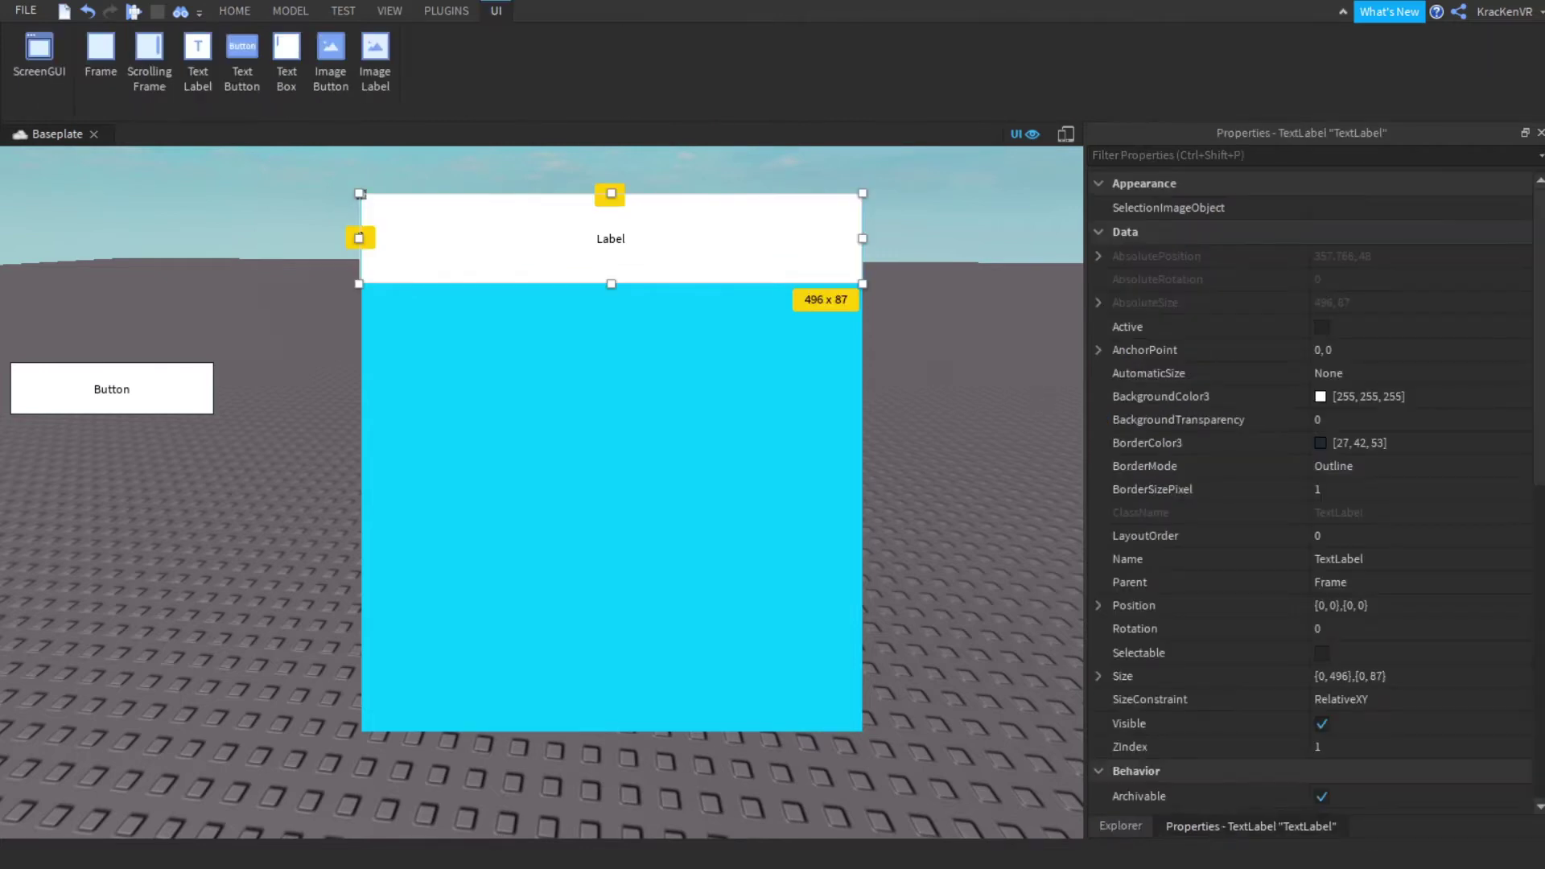
{"action": "left_click", "coordinate": [1336, 420]}
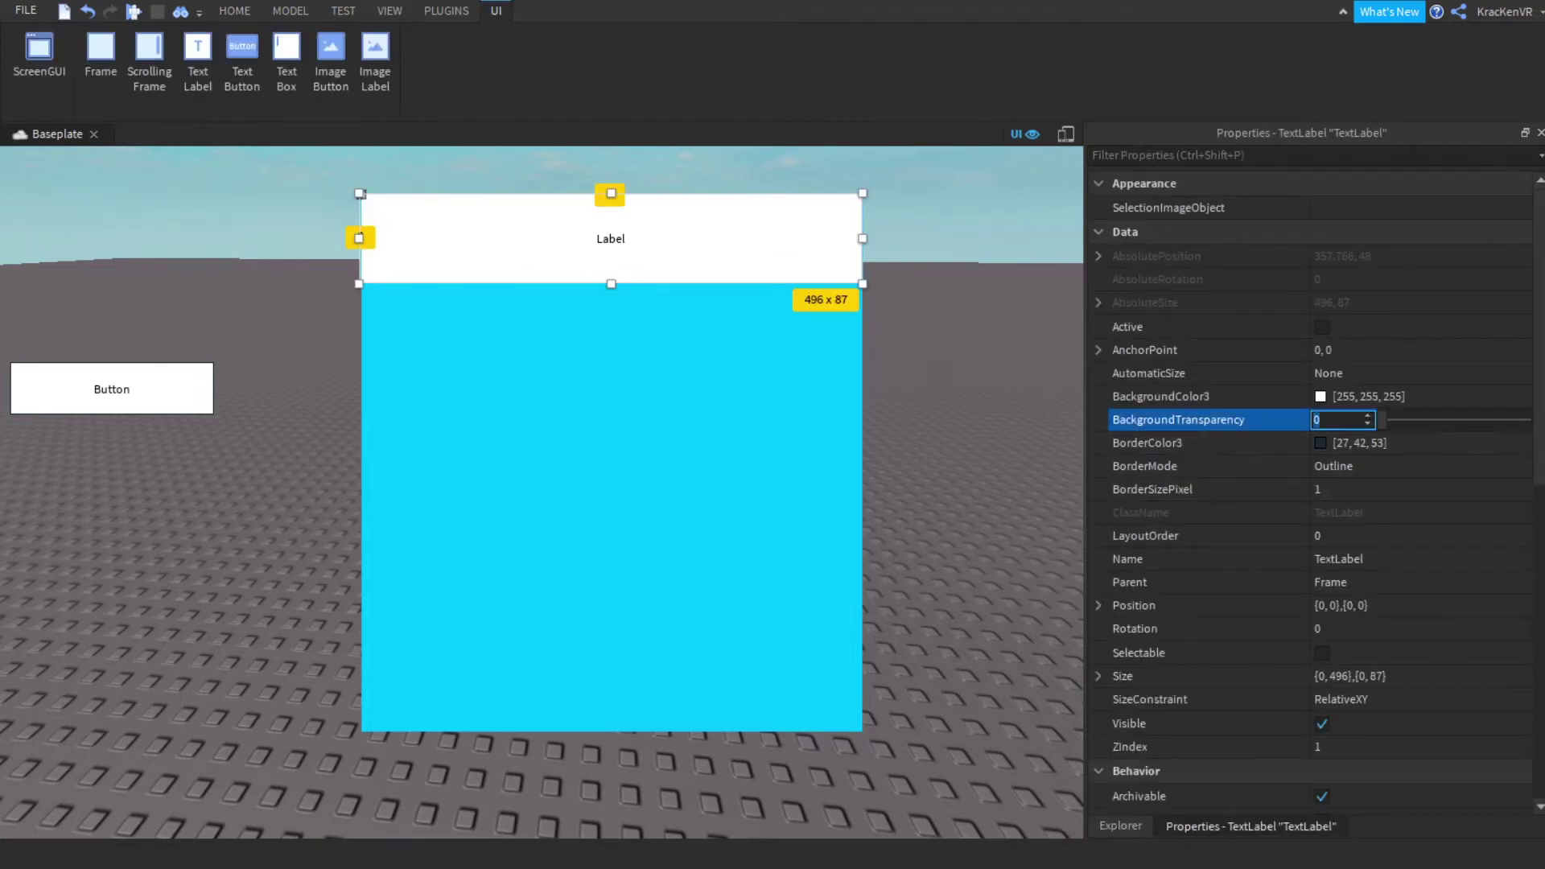
{"action": "type", "text": "1"}
{"action": "key", "text": "Return"}
{"action": "left_click", "coordinate": [1336, 488]}
{"action": "type", "text": "0"}
{"action": "key", "text": "Return"}
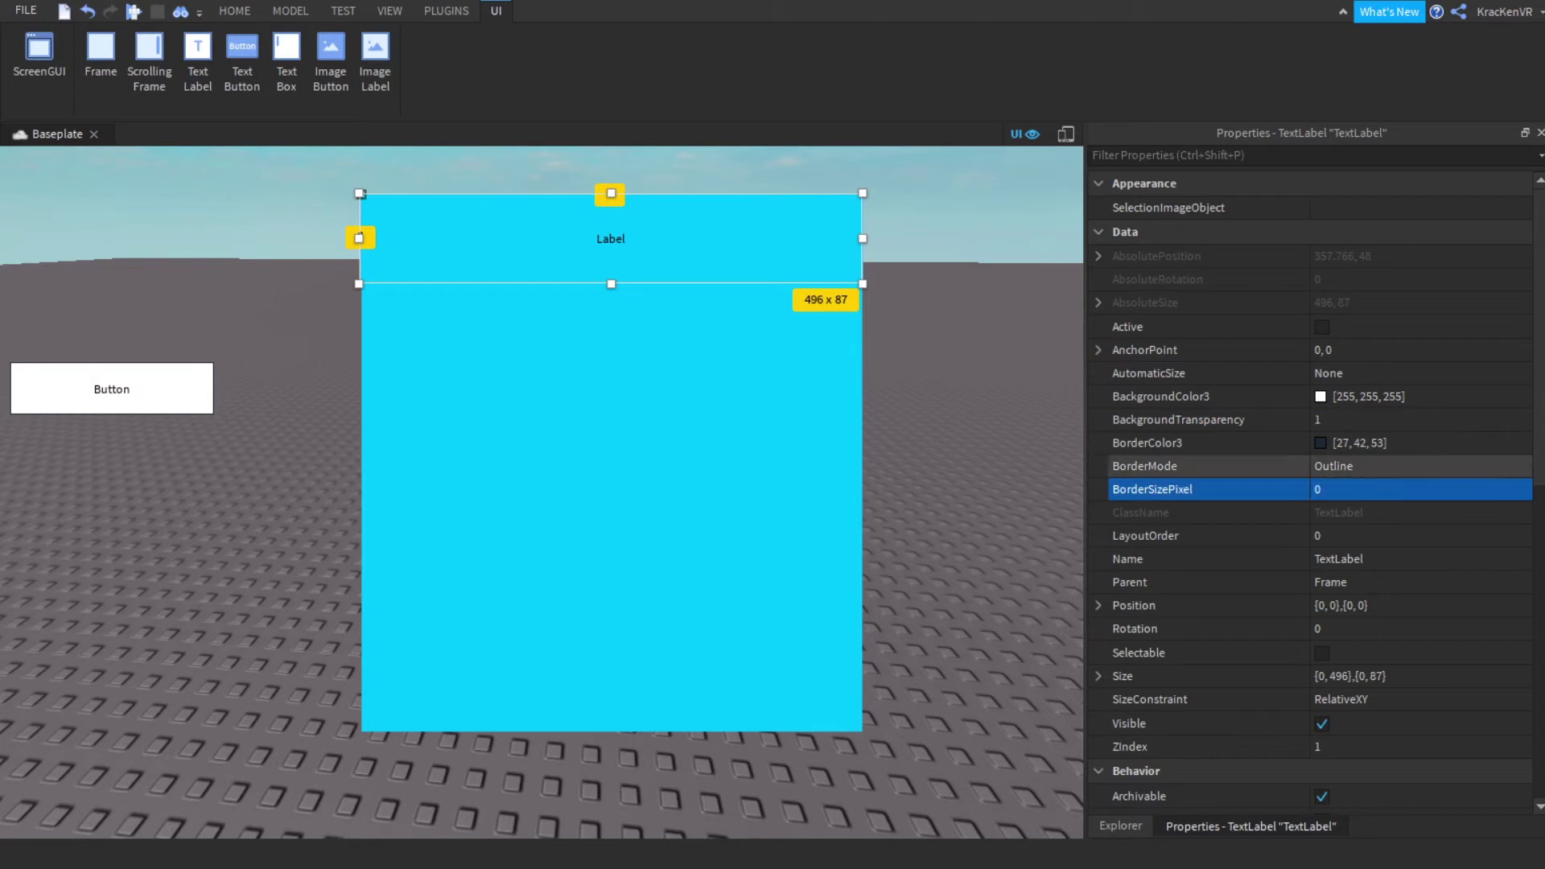
Change the text label's font to SourceSansBold and enable TextScaled
{"action": "scroll", "coordinate": [1335, 450], "scroll_direction": "down", "scroll_amount": 6}
{"action": "left_click", "coordinate": [1360, 543]}
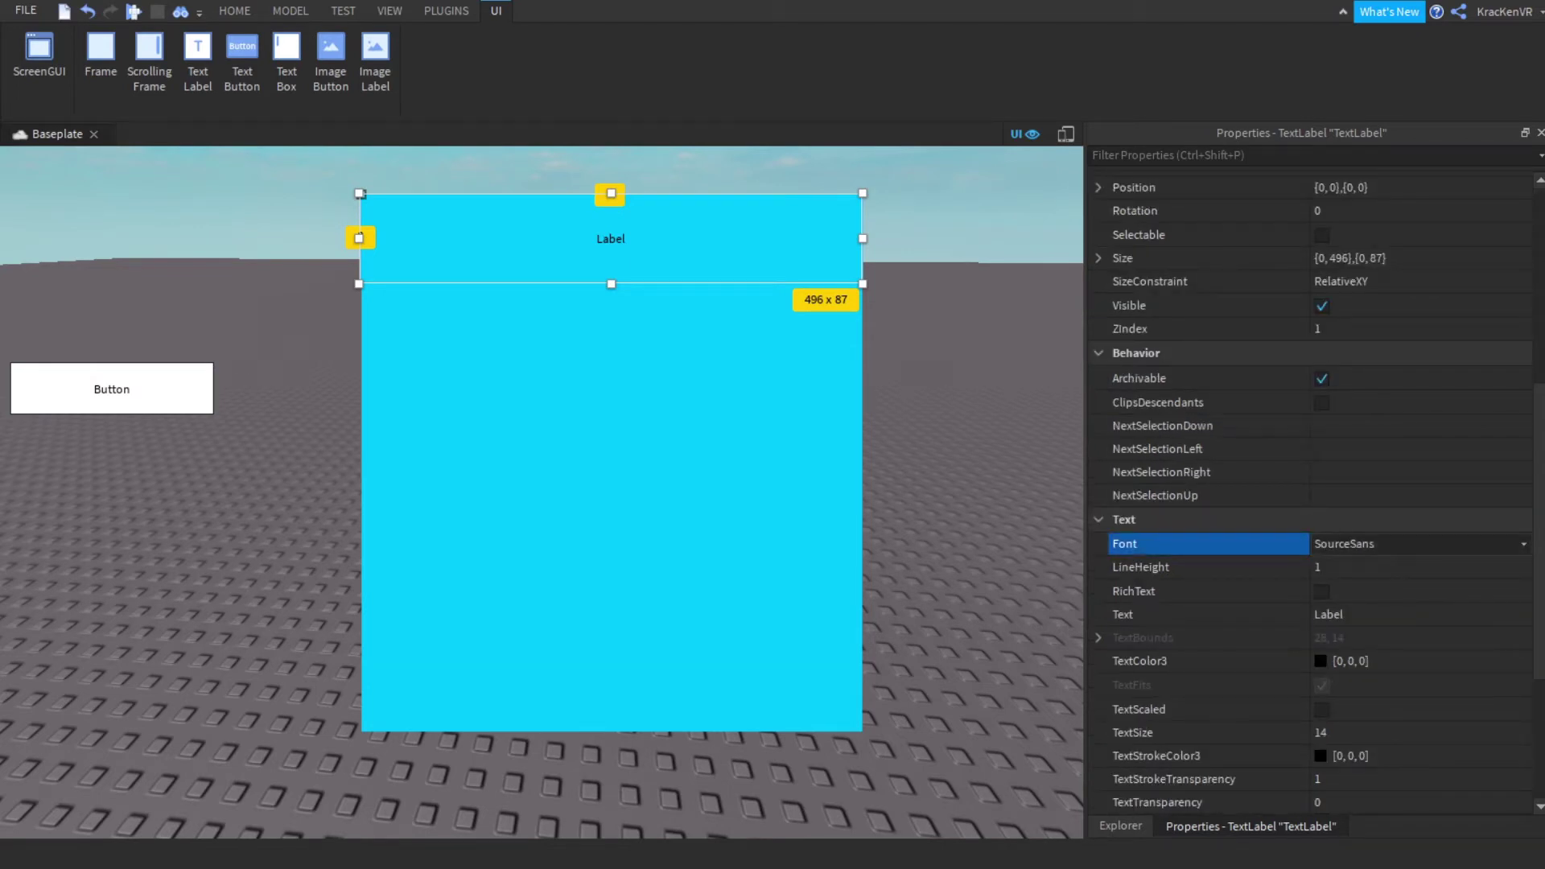
{"action": "left_click", "coordinate": [1358, 614]}
{"action": "left_click", "coordinate": [1322, 709]}
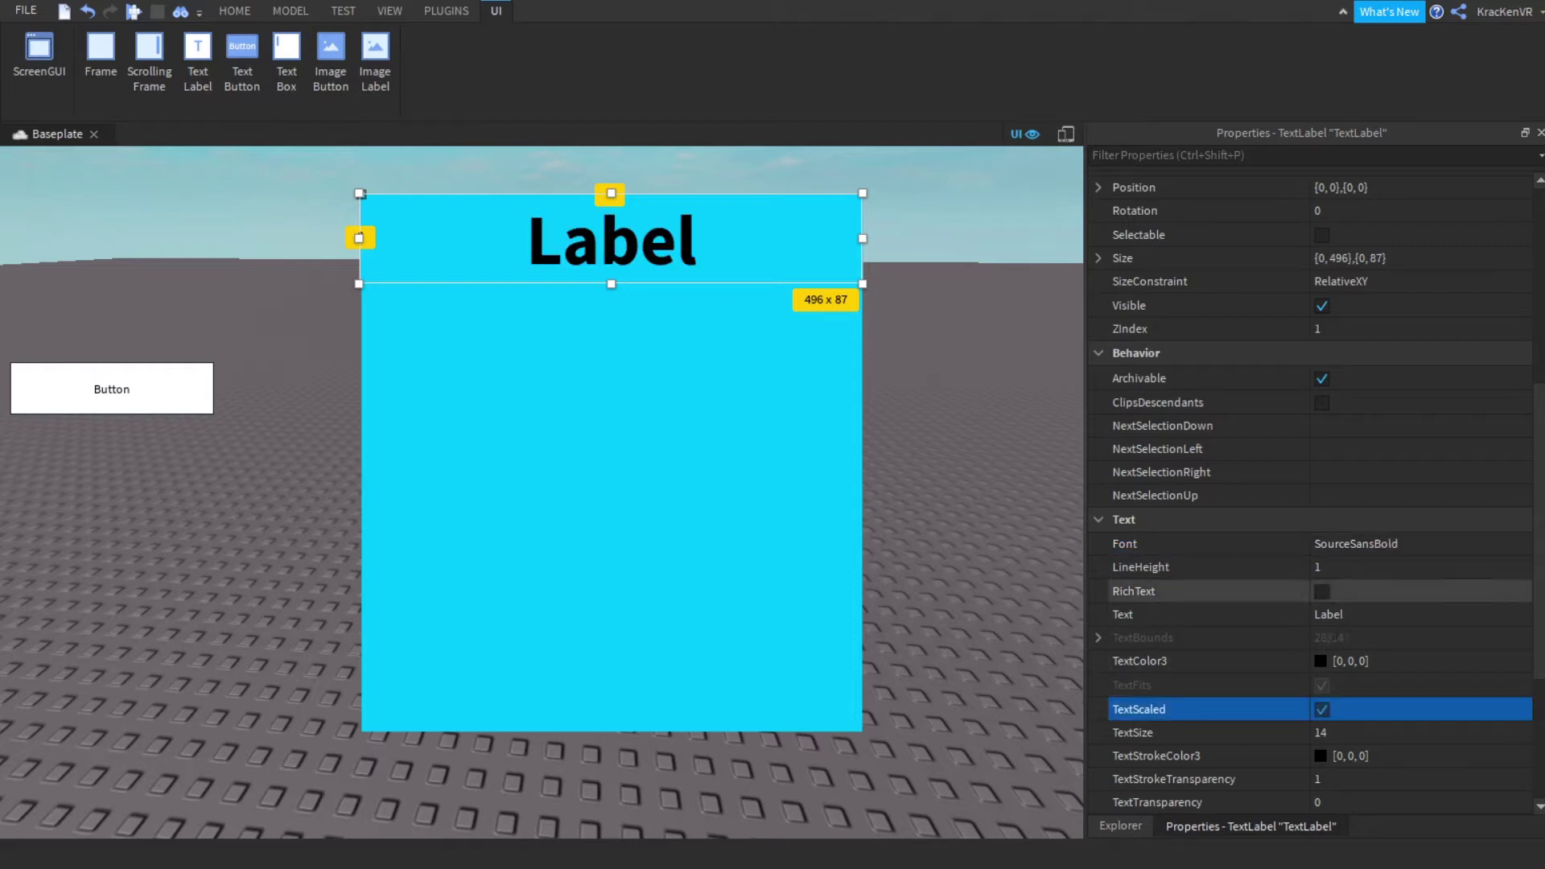
Set the label's text colour to white (255, 255, 255) and its TextStrokeTransparency to 0.75
{"action": "left_click", "coordinate": [1321, 661]}
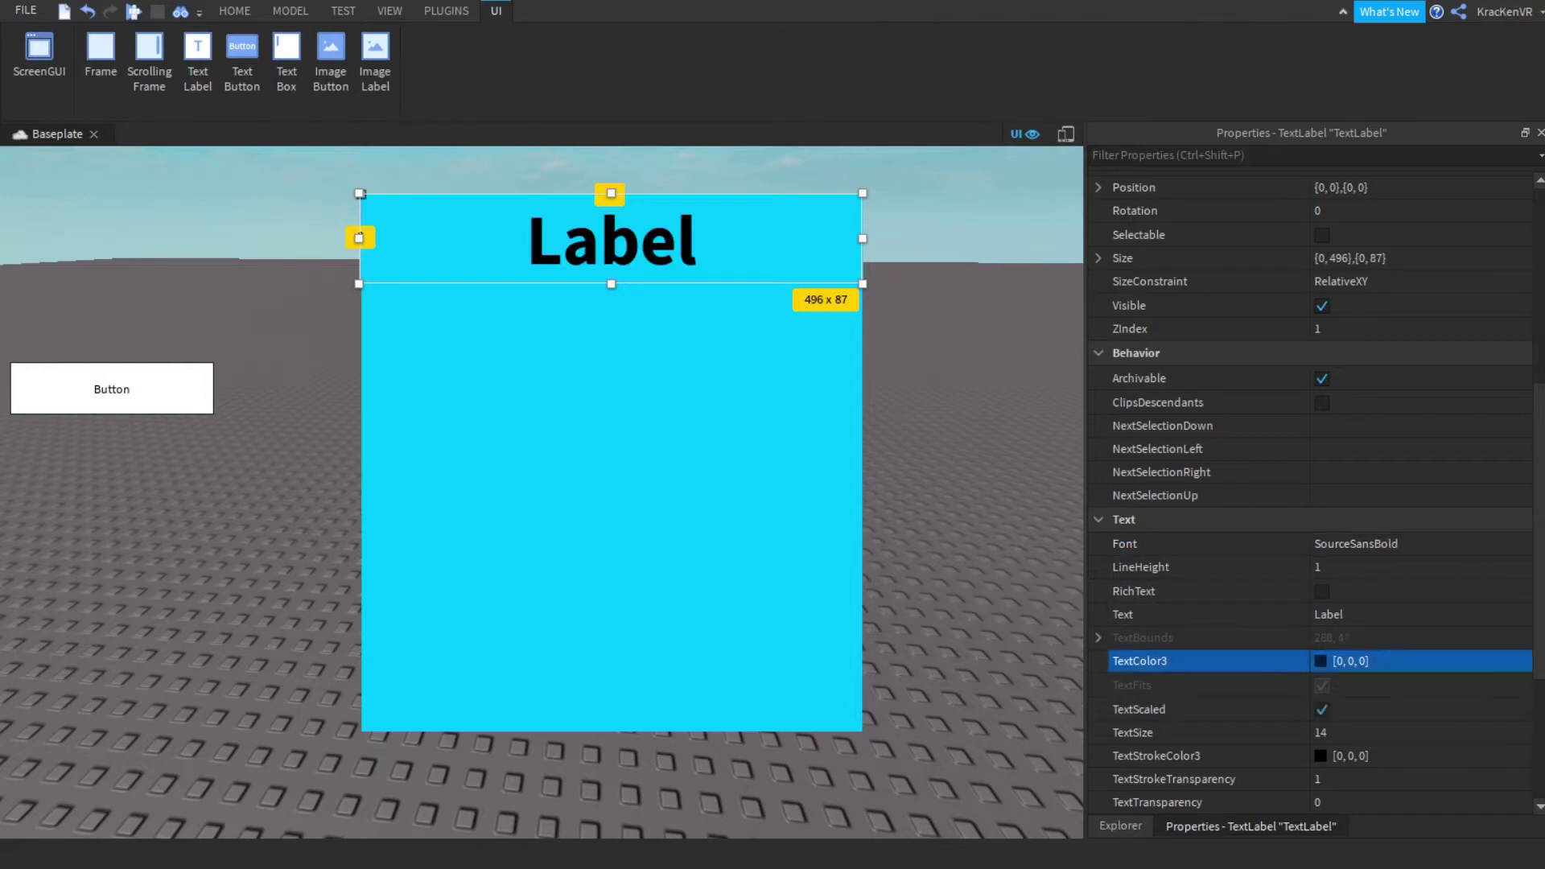
{"action": "left_click", "coordinate": [1271, 438]}
{"action": "scroll", "coordinate": [1151, 775], "scroll_direction": "down", "scroll_amount": 3}
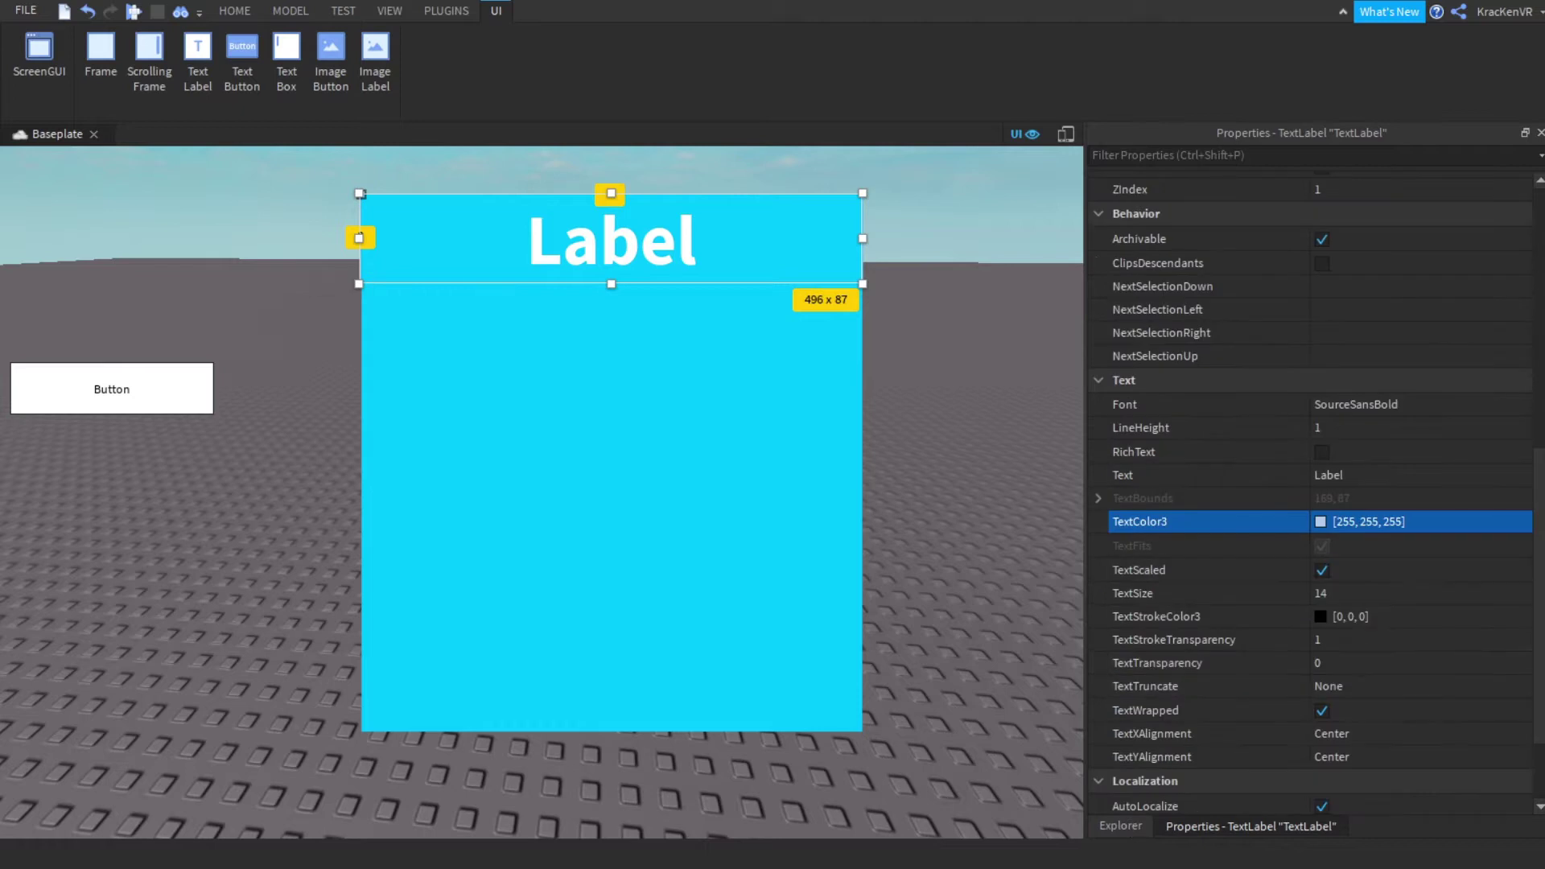
{"action": "left_click", "coordinate": [1316, 640]}
{"action": "type", "text": "0.75"}
{"action": "key", "text": "Return"}
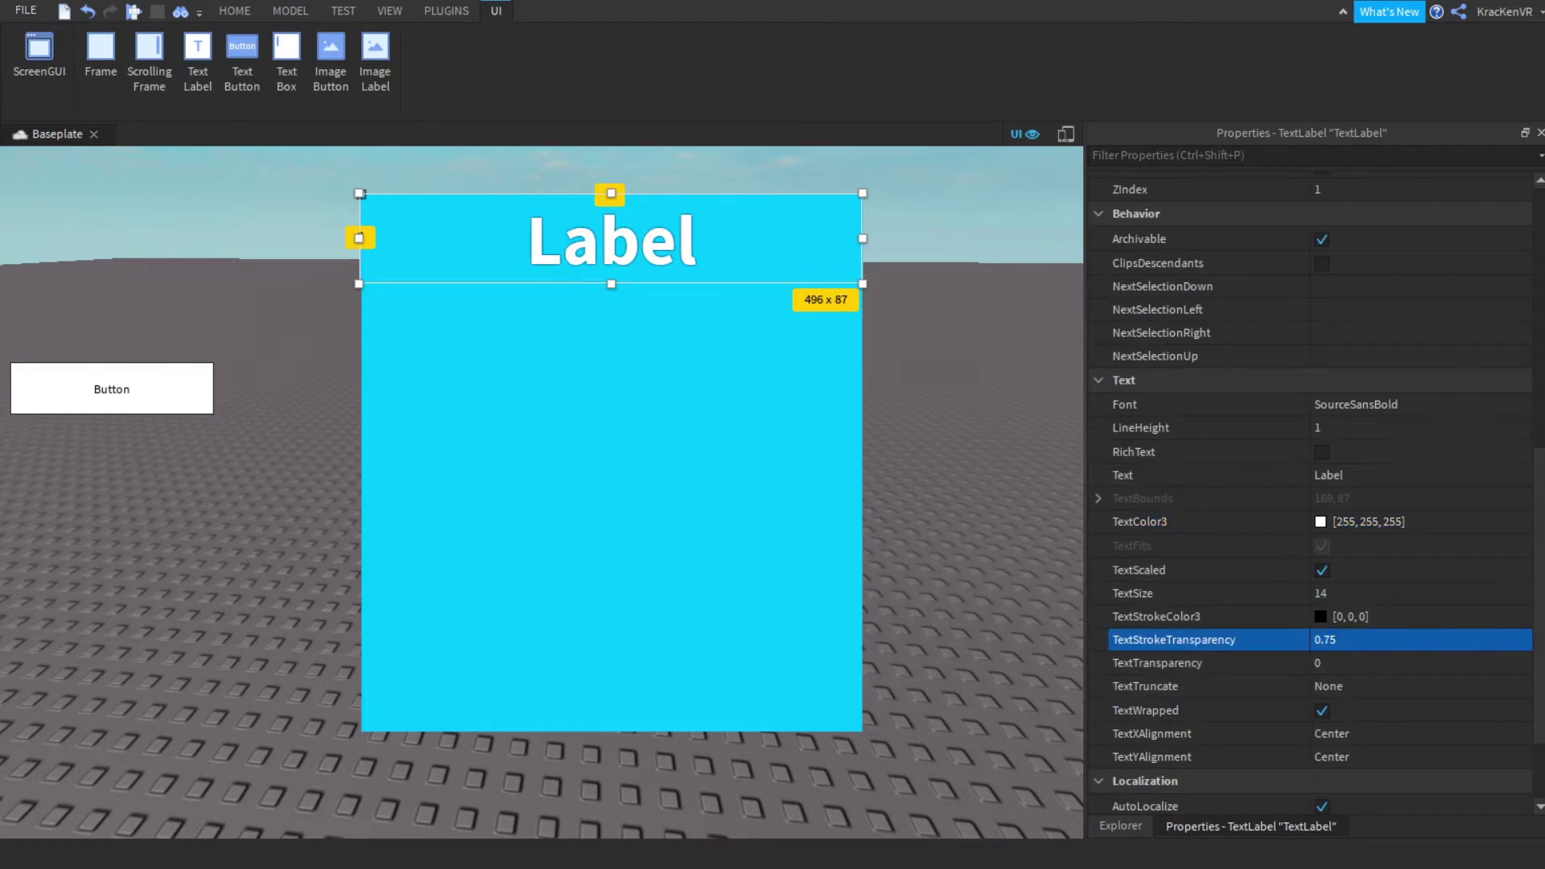
Set the label's text to "Tool Shop" and slightly reduce the label's height from its lower edge
{"action": "left_click", "coordinate": [1335, 473]}
{"action": "type", "text": "S"}
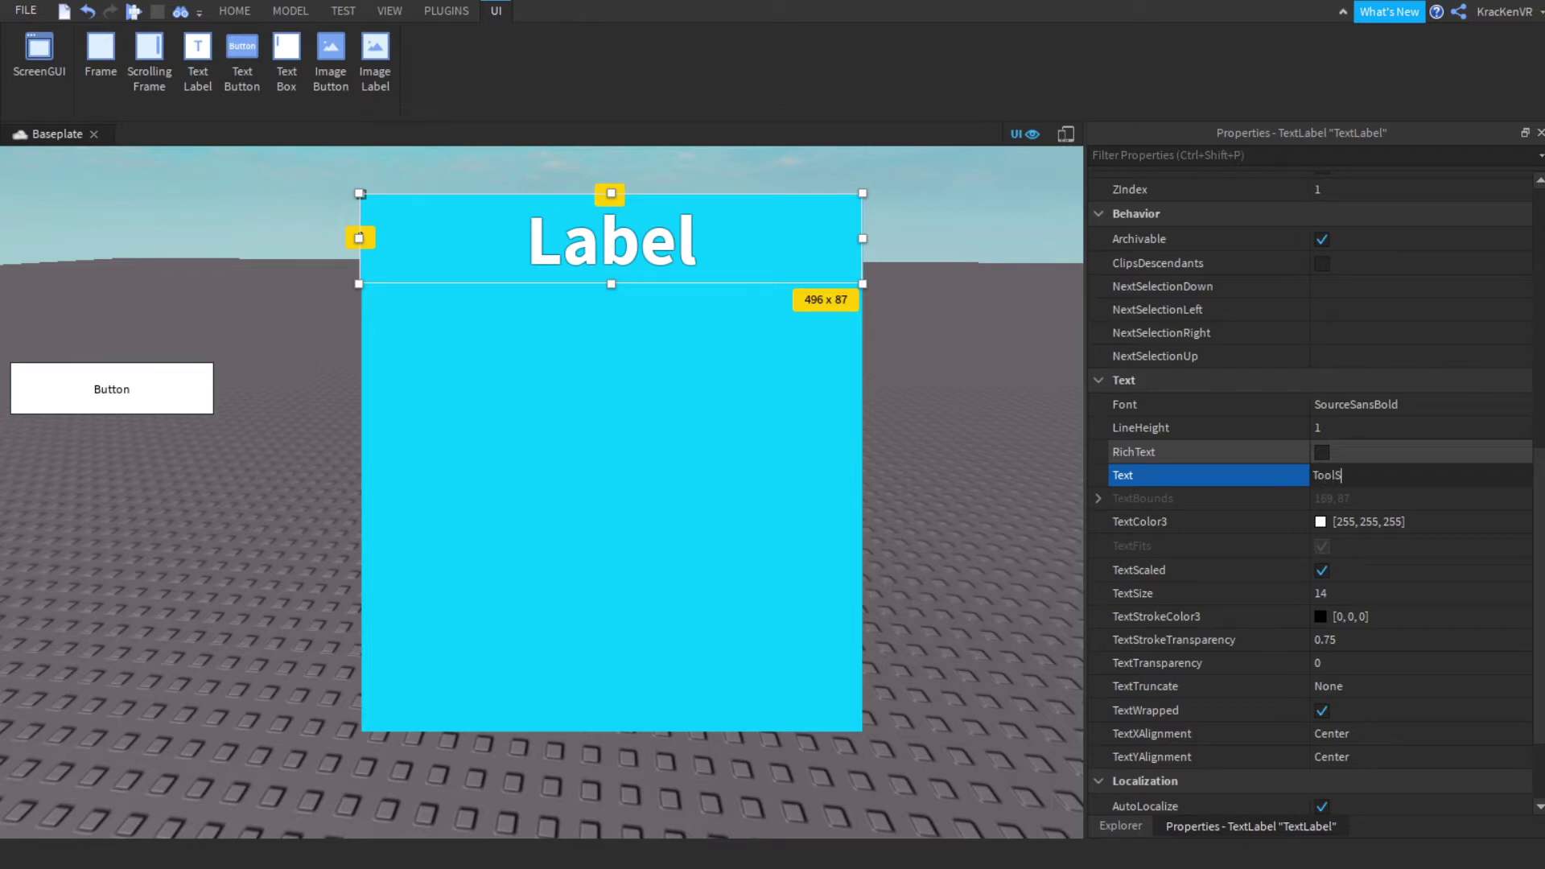
{"action": "type", "text": "hop"}
{"action": "key", "text": "Return"}
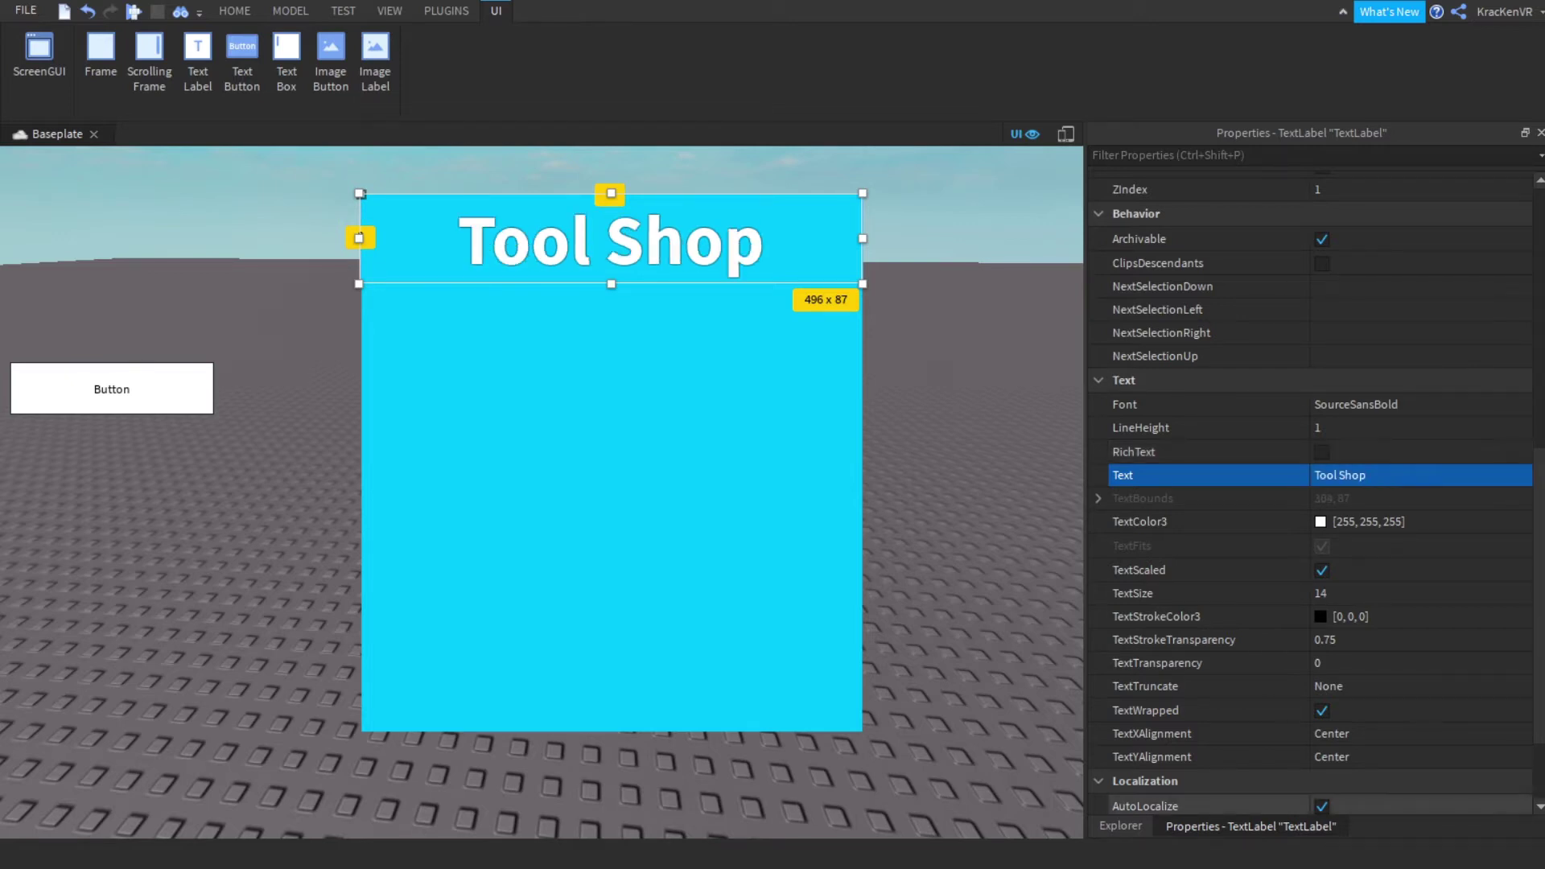
{"action": "left_click", "coordinate": [1120, 825]}
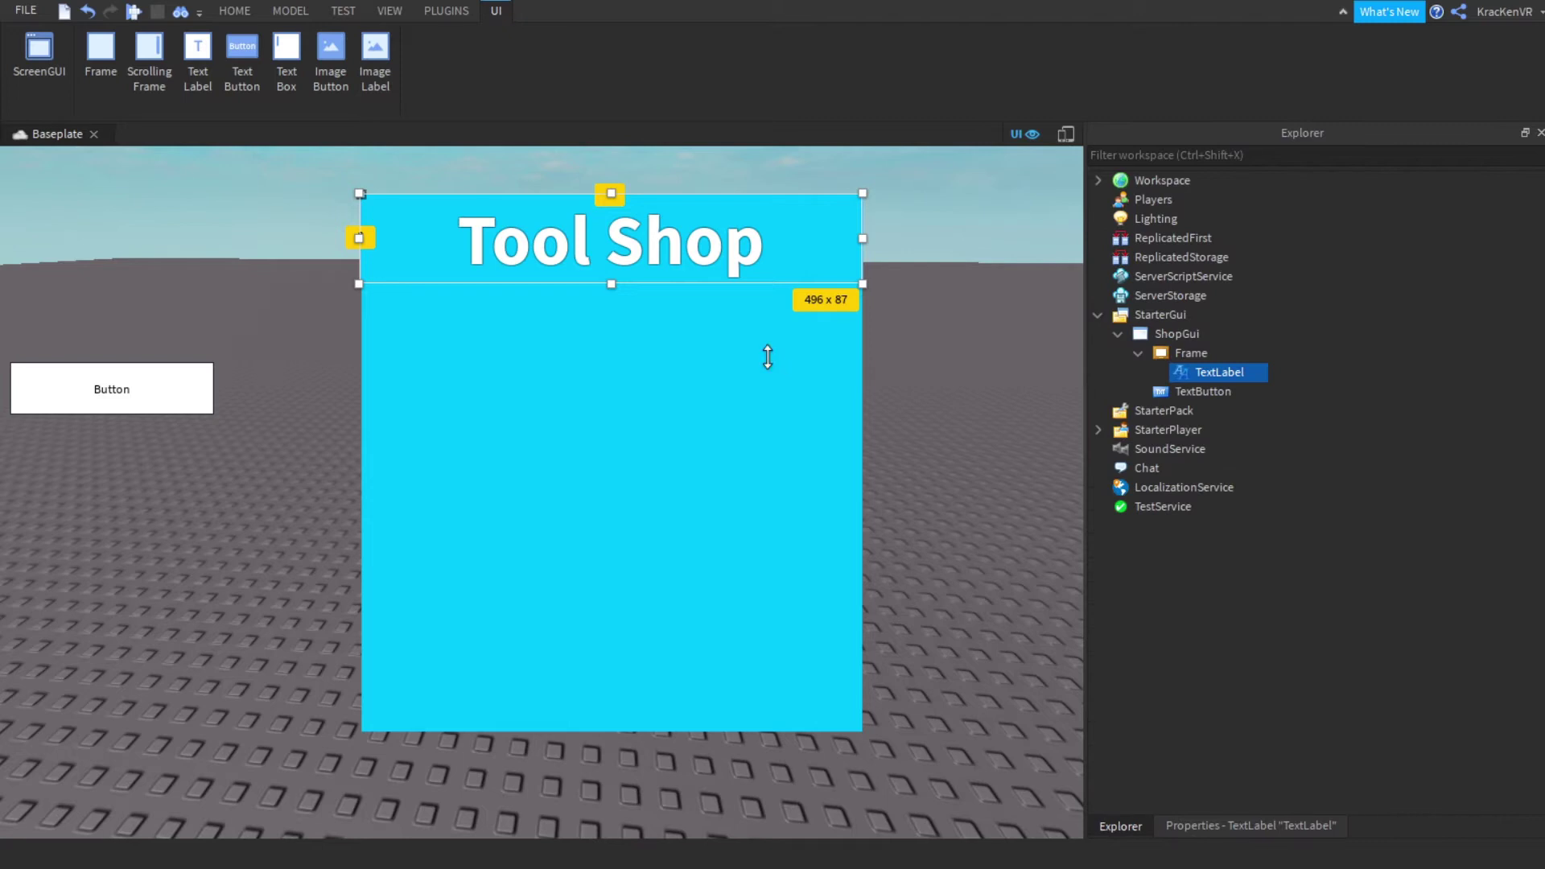
{"action": "left_click_drag", "start_coordinate": [767, 357], "coordinate": [766, 335]}
Set the BackgroundColor3 of the standalone text button beside the frame to 0, 200, 255
{"action": "left_click", "coordinate": [161, 394]}
{"action": "left_click", "coordinate": [1258, 825]}
{"action": "scroll", "coordinate": [1287, 566], "scroll_direction": "up", "scroll_amount": 6}
{"action": "scroll", "coordinate": [1287, 551], "scroll_direction": "down", "scroll_amount": 6}
{"action": "scroll", "coordinate": [1287, 595], "scroll_direction": "up", "scroll_amount": 8}
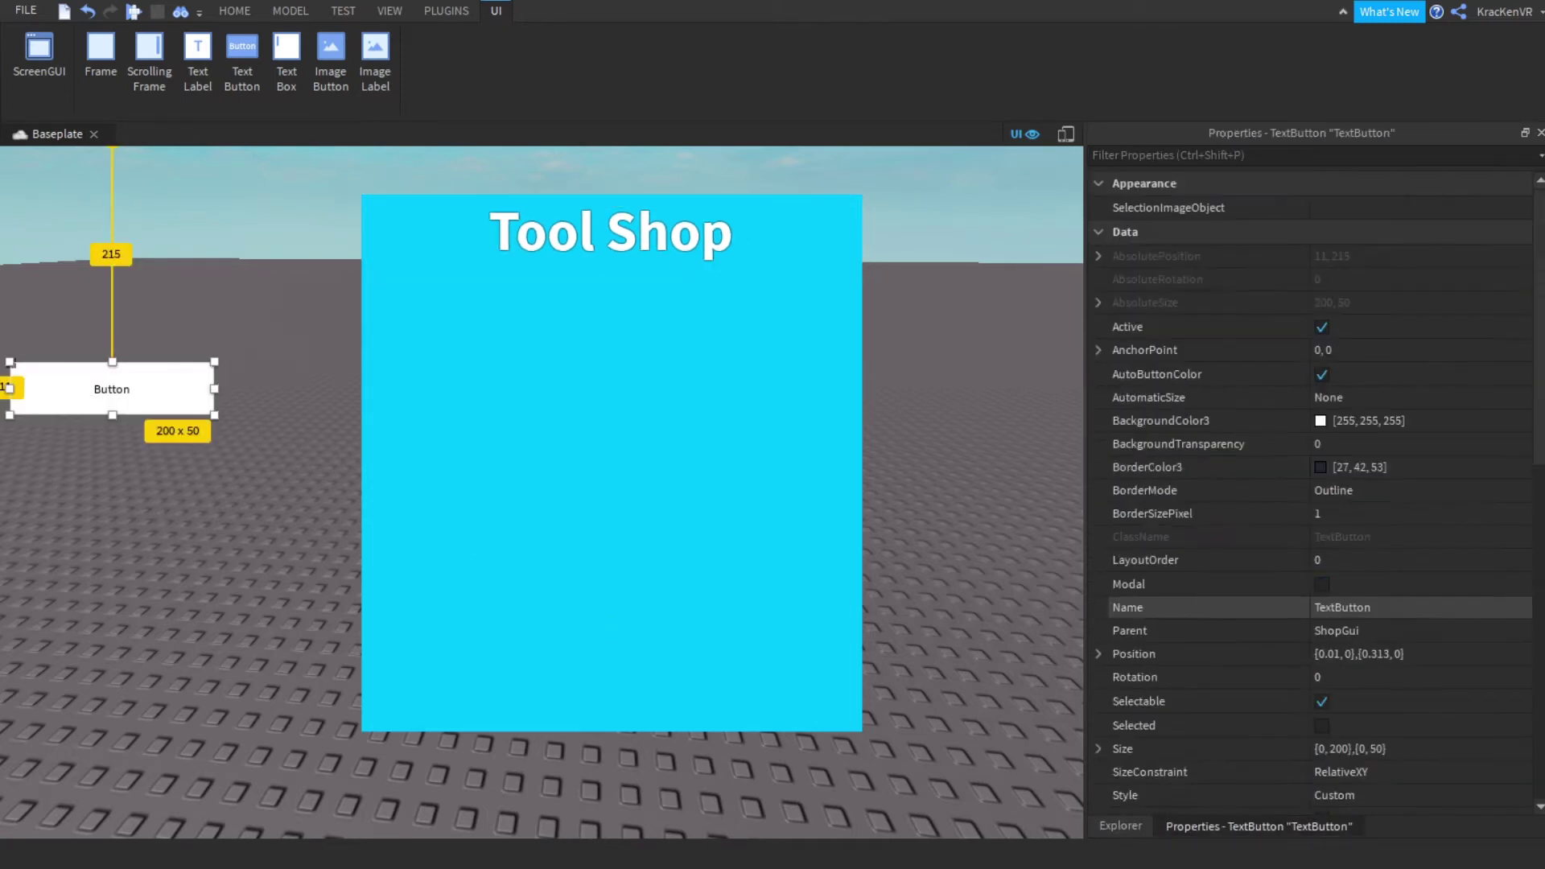
{"action": "left_click", "coordinate": [1368, 444]}
{"action": "left_click", "coordinate": [1369, 421]}
{"action": "type", "text": "0,"}
{"action": "key", "text": "Return"}
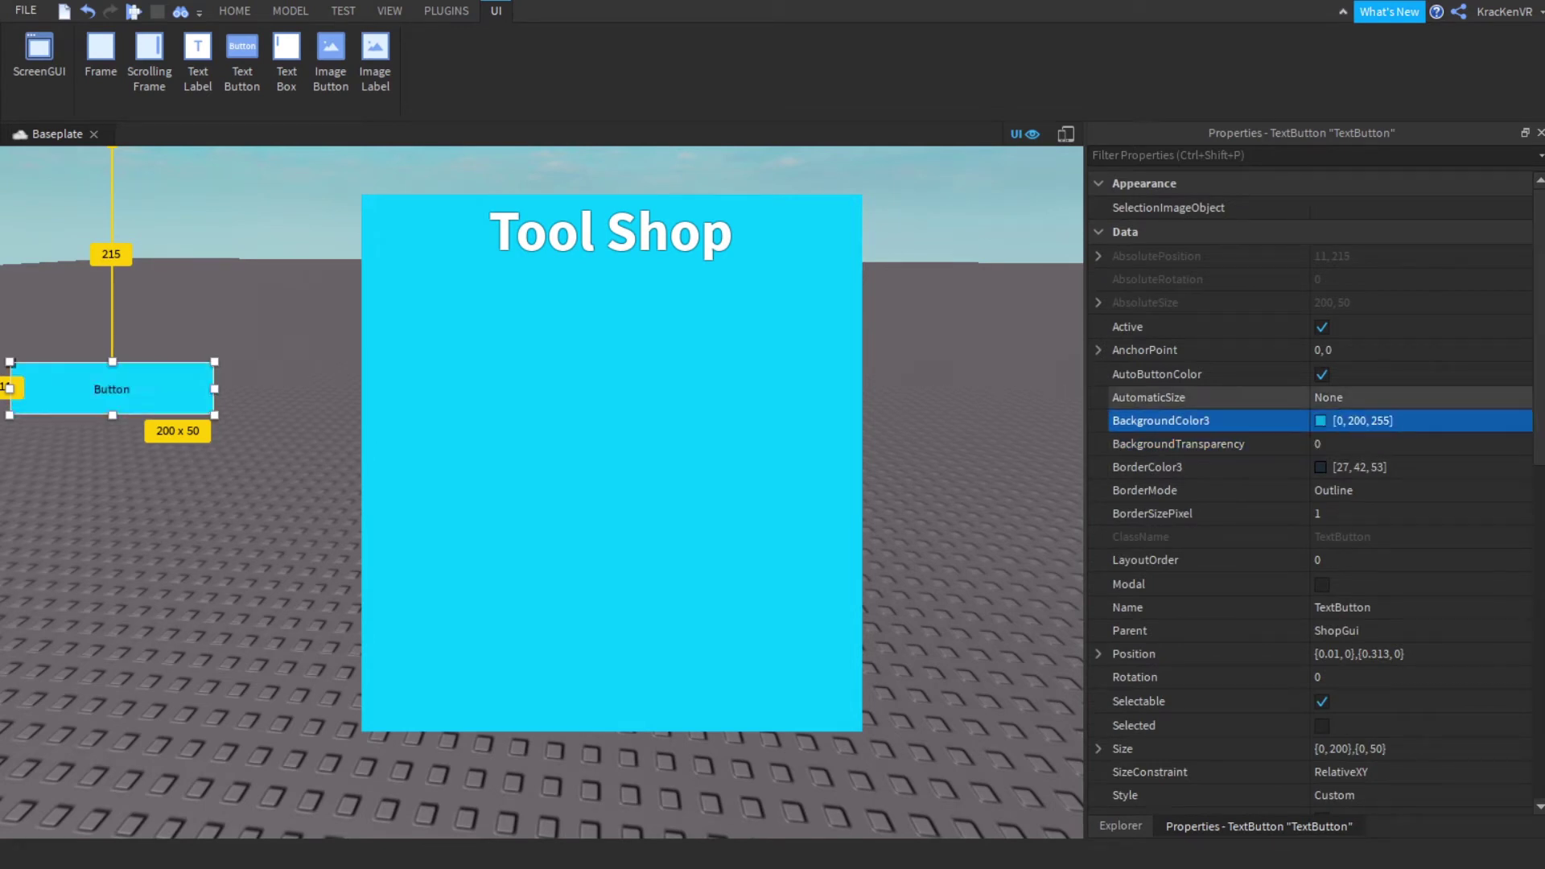
Give the button the SourceSansBold font, change its text to "Shop" and enable TextScaled
{"action": "scroll", "coordinate": [1367, 398], "scroll_direction": "down", "scroll_amount": 8}
{"action": "left_click", "coordinate": [1368, 361]}
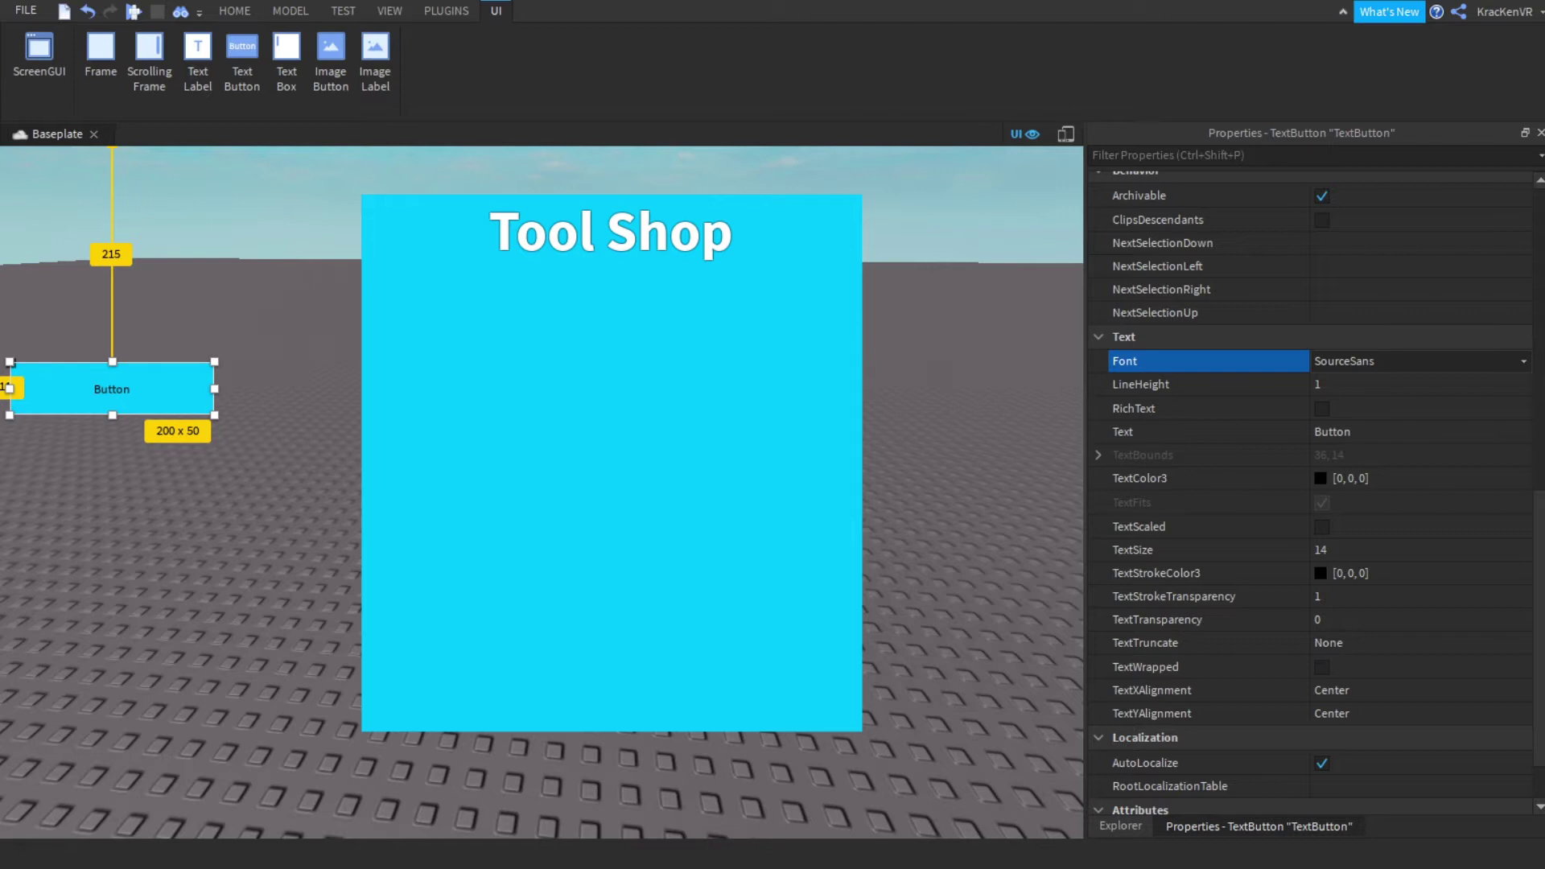
{"action": "left_click", "coordinate": [1356, 431]}
{"action": "left_click", "coordinate": [1322, 409]}
{"action": "left_click", "coordinate": [1322, 409]}
{"action": "left_click", "coordinate": [1335, 432]}
{"action": "left_click", "coordinate": [1368, 432]}
{"action": "type", "text": "Shop"}
{"action": "key", "text": "Return"}
{"action": "left_click", "coordinate": [1321, 526]}
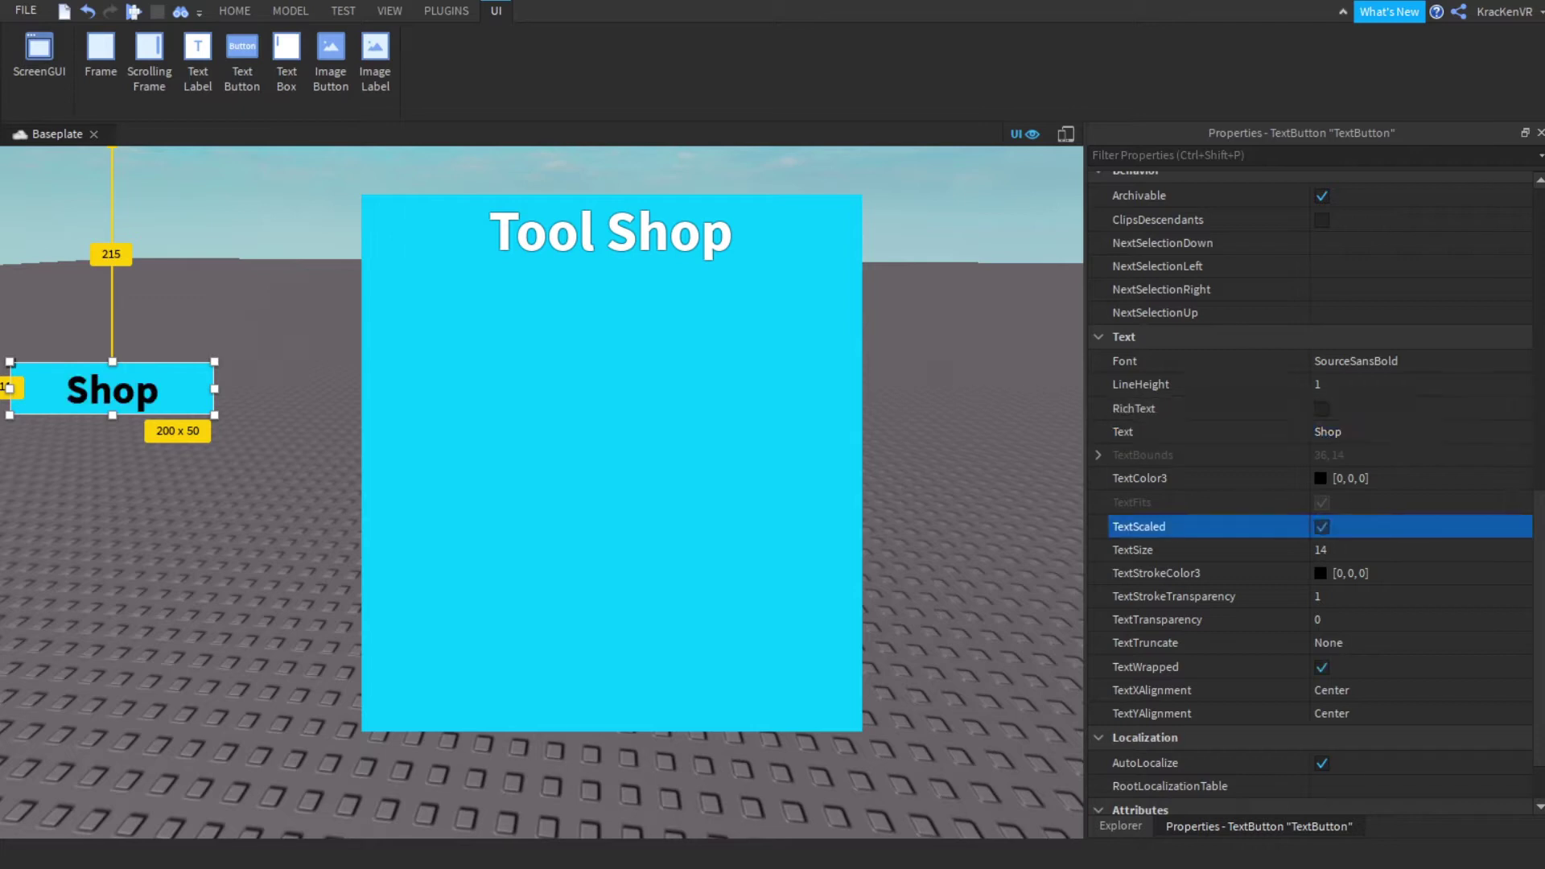
Set the Shop button's text colour to white (255, 255, 255) and its TextStrokeTransparency to 0.75
{"action": "left_click", "coordinate": [1384, 478]}
{"action": "type", "text": "255,255,255"}
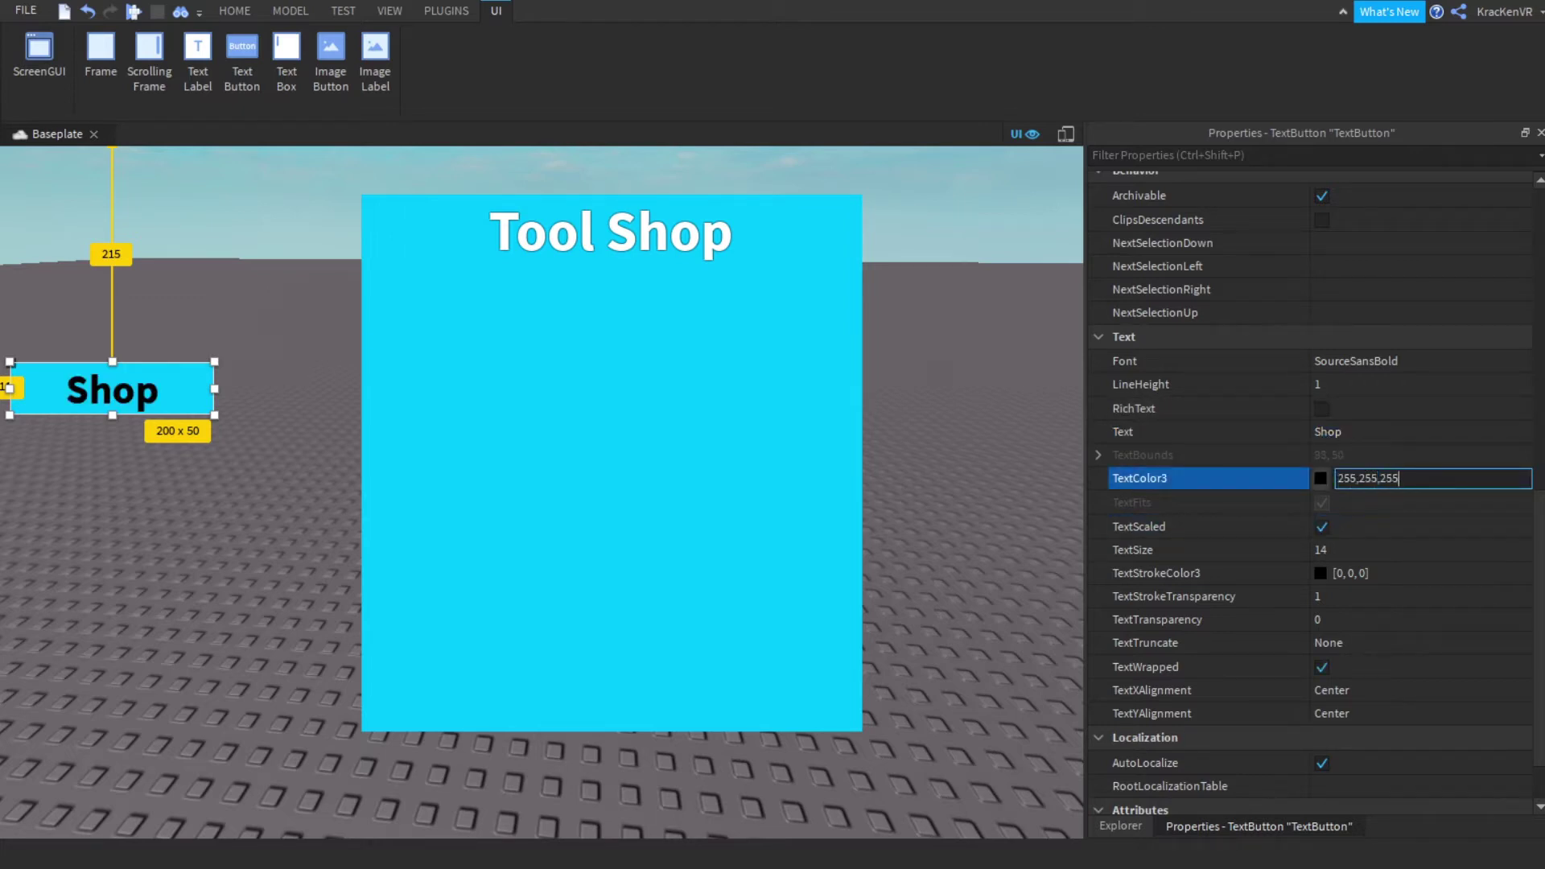
{"action": "key", "text": "Return"}
{"action": "left_click", "coordinate": [1384, 574]}
{"action": "left_click", "coordinate": [1384, 596]}
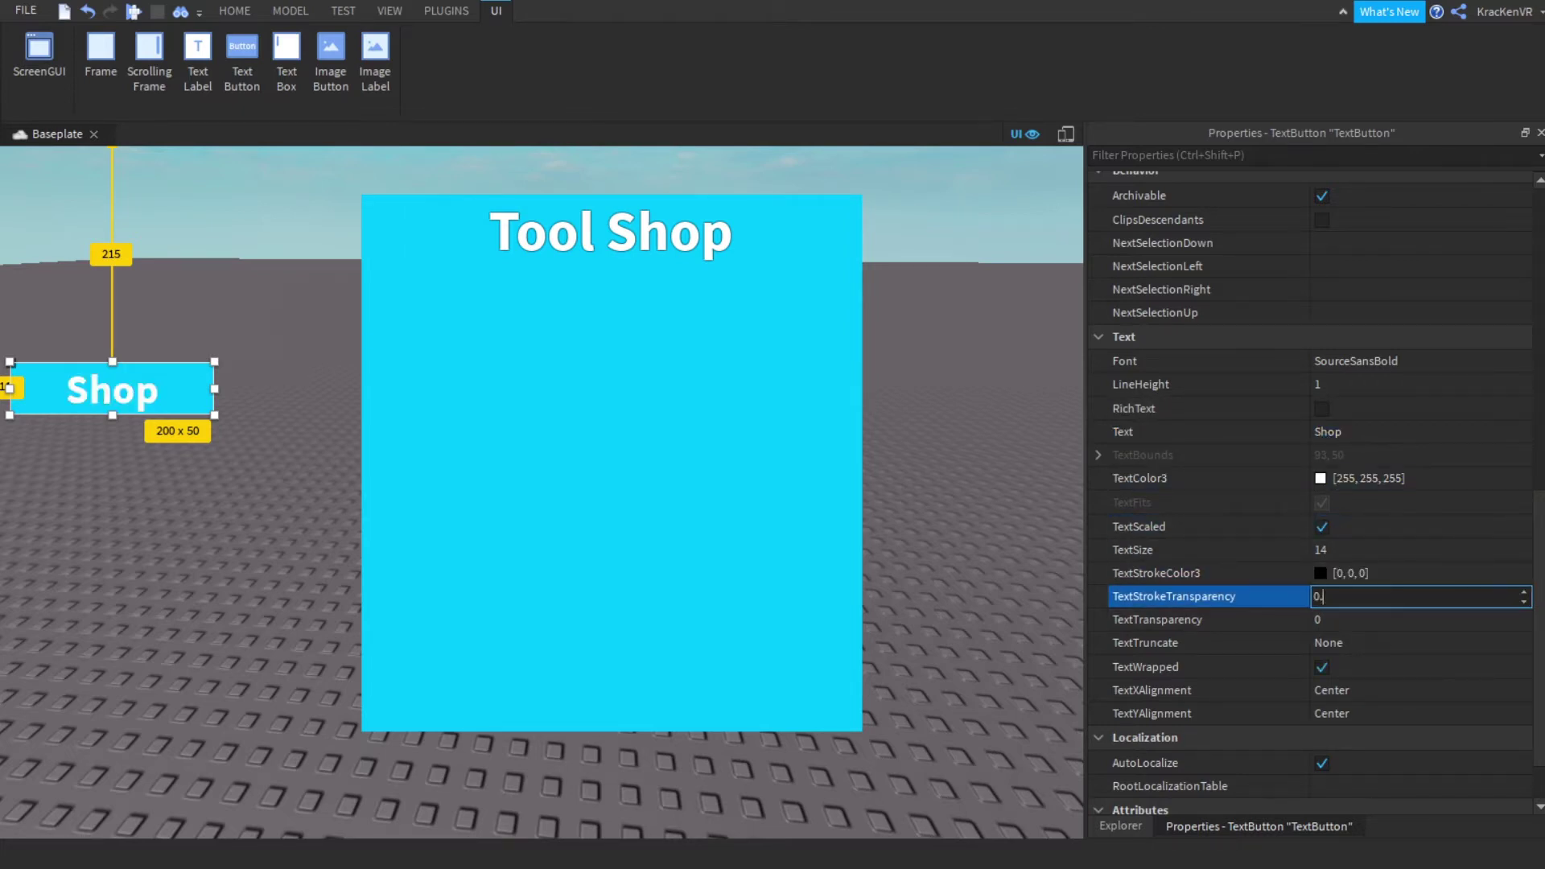
{"action": "key", "text": "Return"}
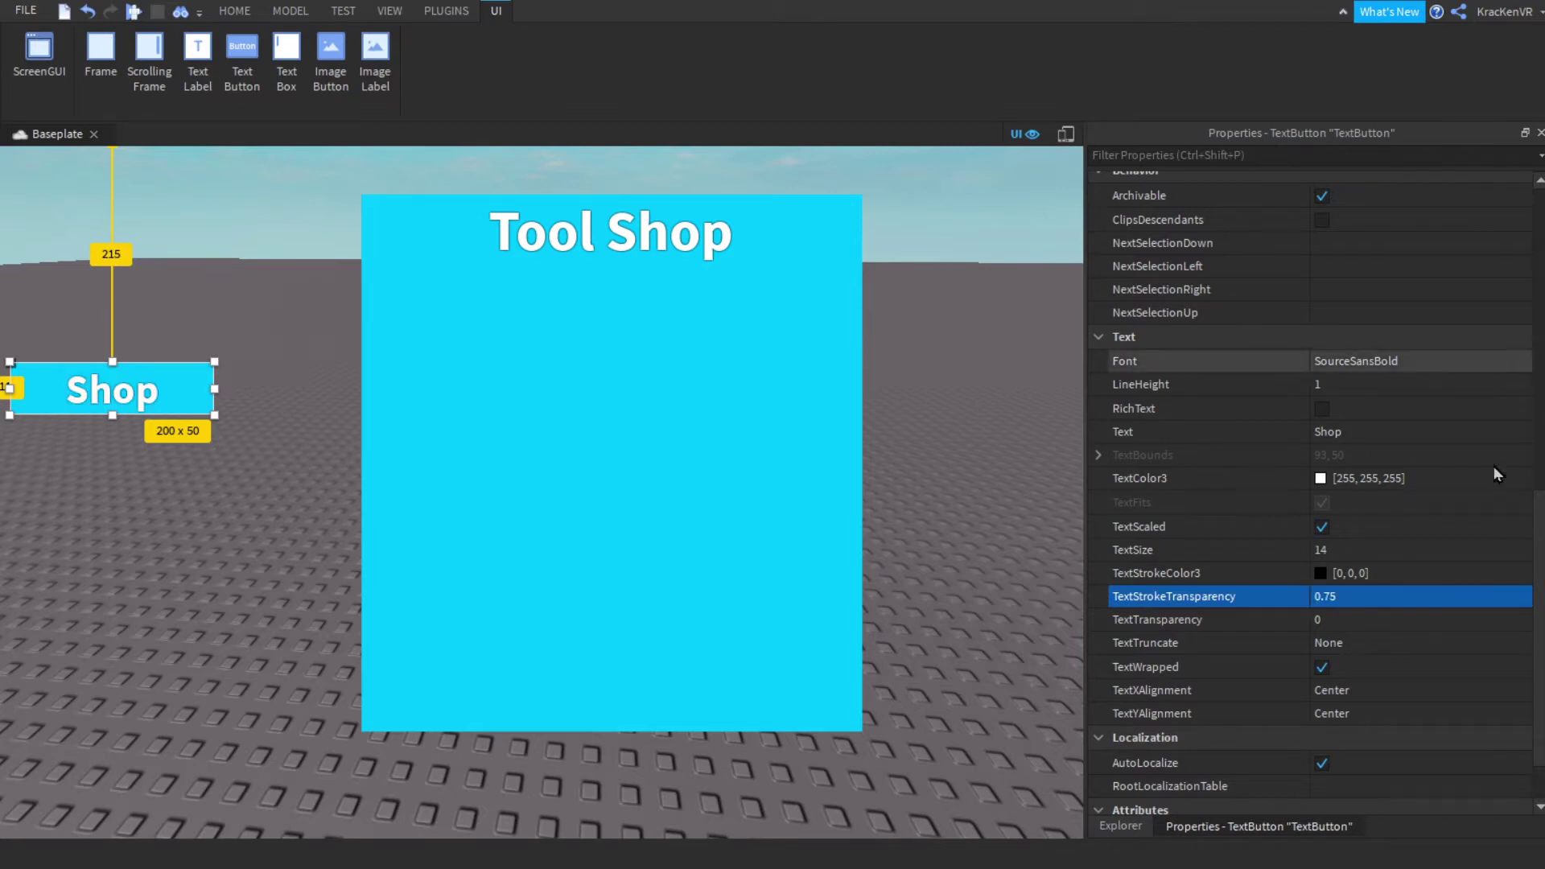
Add a text button inside the Frame and make it a 50 x 50 square in the frame's upper-right corner
{"action": "left_click", "coordinate": [1120, 826]}
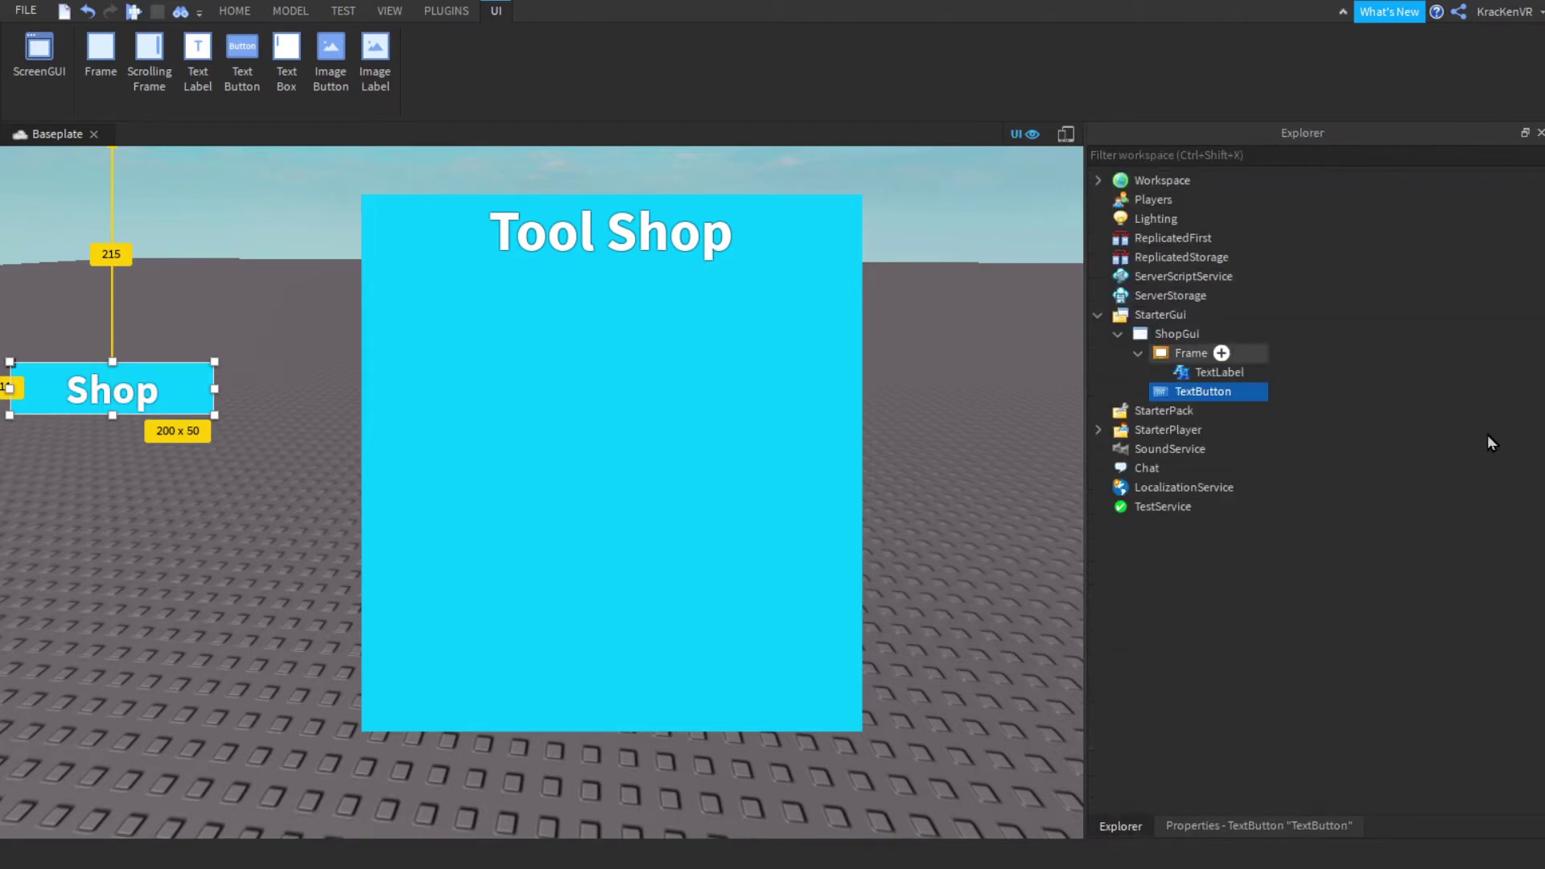
{"action": "left_click", "coordinate": [1191, 350]}
{"action": "left_click", "coordinate": [1220, 375]}
{"action": "left_click", "coordinate": [1320, 378]}
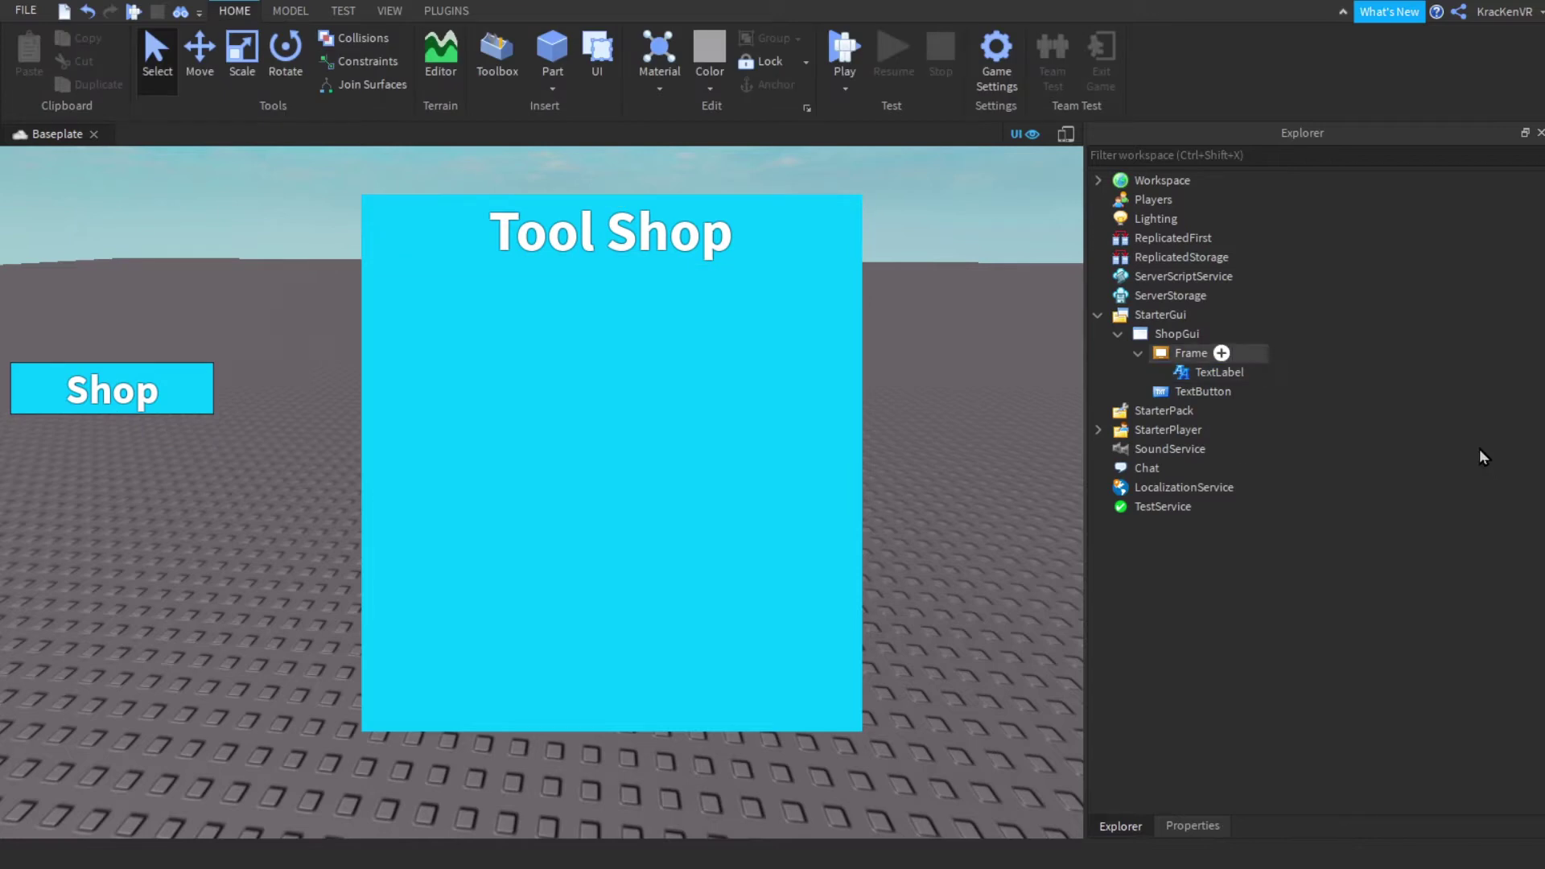
{"action": "left_click", "coordinate": [1186, 354]}
{"action": "left_click", "coordinate": [1194, 390]}
{"action": "left_click", "coordinate": [1213, 354]}
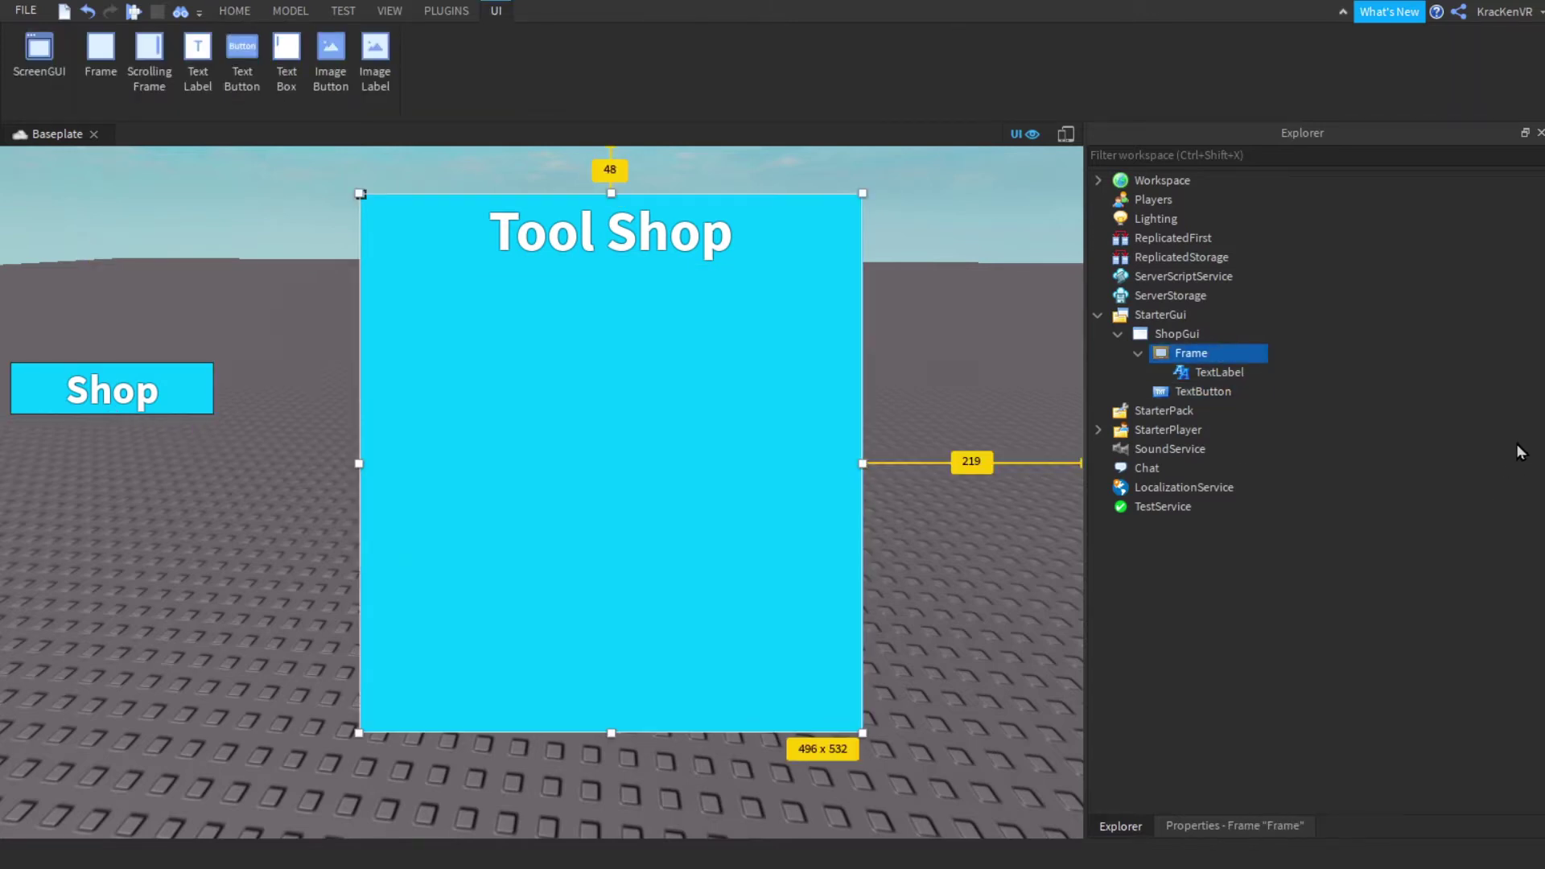
{"action": "left_click", "coordinate": [241, 52]}
{"action": "left_click_drag", "start_coordinate": [510, 271], "coordinate": [998, 309]}
Set the small square button's BackgroundColor3 to red (255, 71, 71)
{"action": "left_click", "coordinate": [1258, 825]}
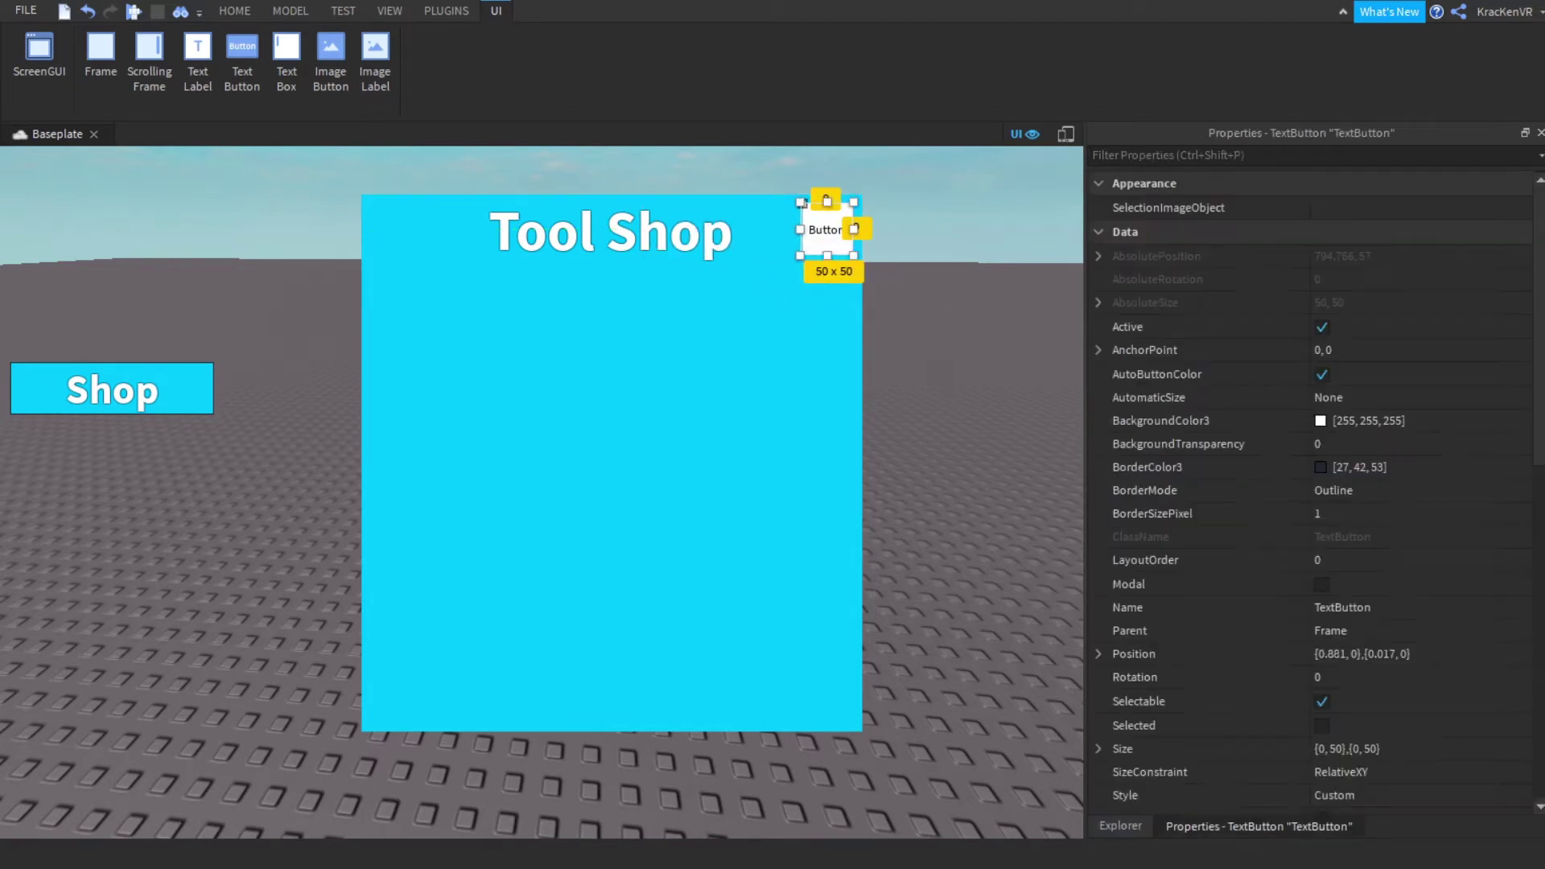
{"action": "left_click", "coordinate": [1320, 421]}
{"action": "left_click", "coordinate": [1281, 396]}
{"action": "left_click_drag", "start_coordinate": [1281, 395], "coordinate": [1461, 405]}
{"action": "left_click", "coordinate": [1271, 394]}
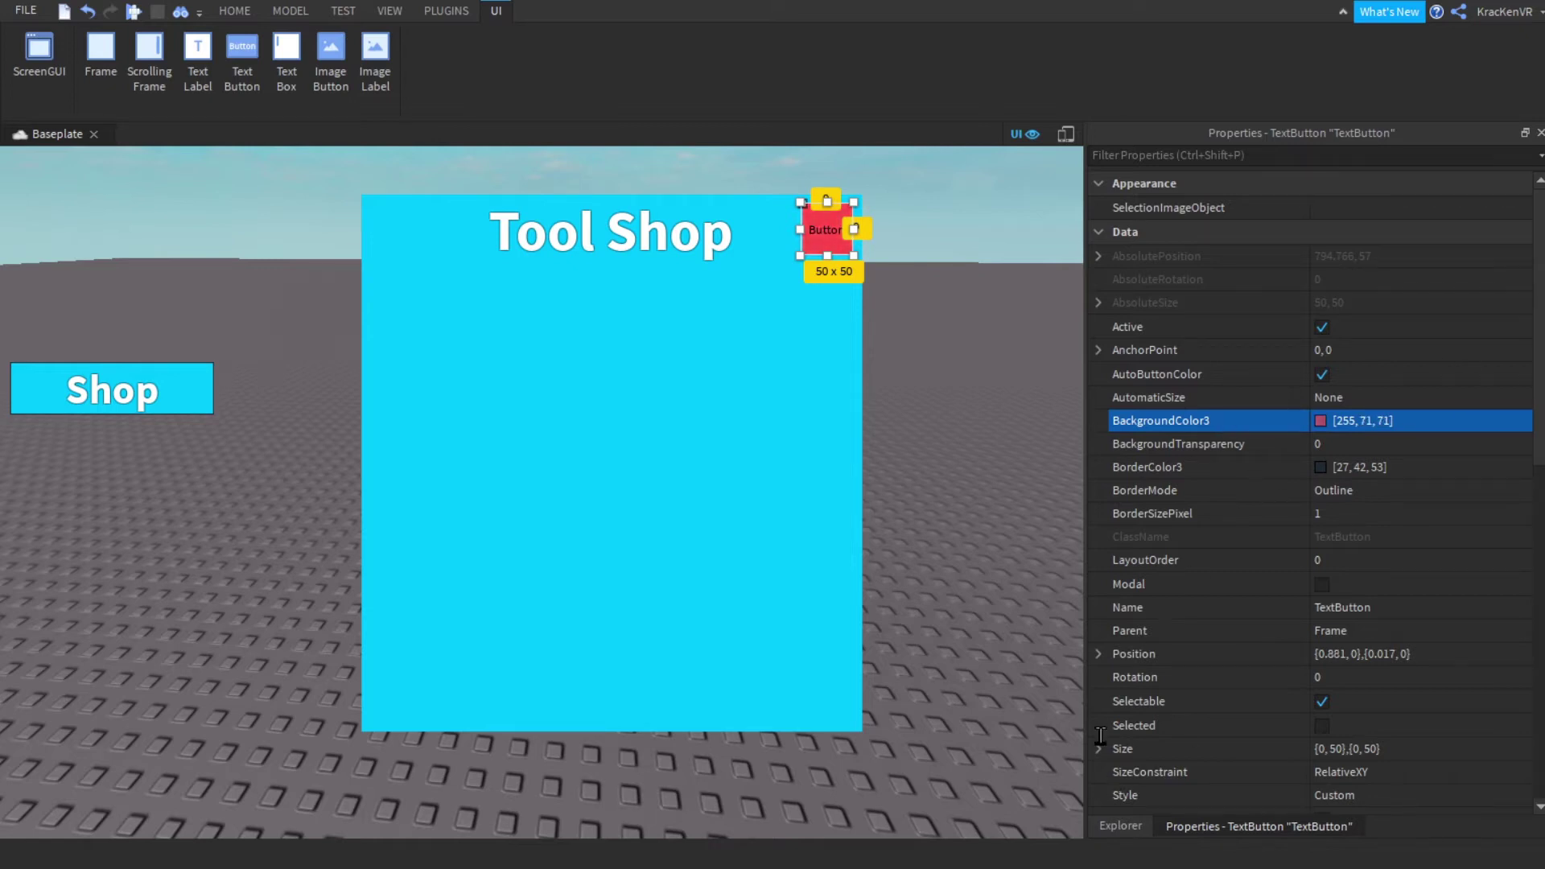
Give the red button the SourceSansBold font, change its text to "X" and enable TextScaled
{"action": "scroll", "coordinate": [1279, 630], "scroll_direction": "down", "scroll_amount": 9}
{"action": "left_click", "coordinate": [1360, 361]}
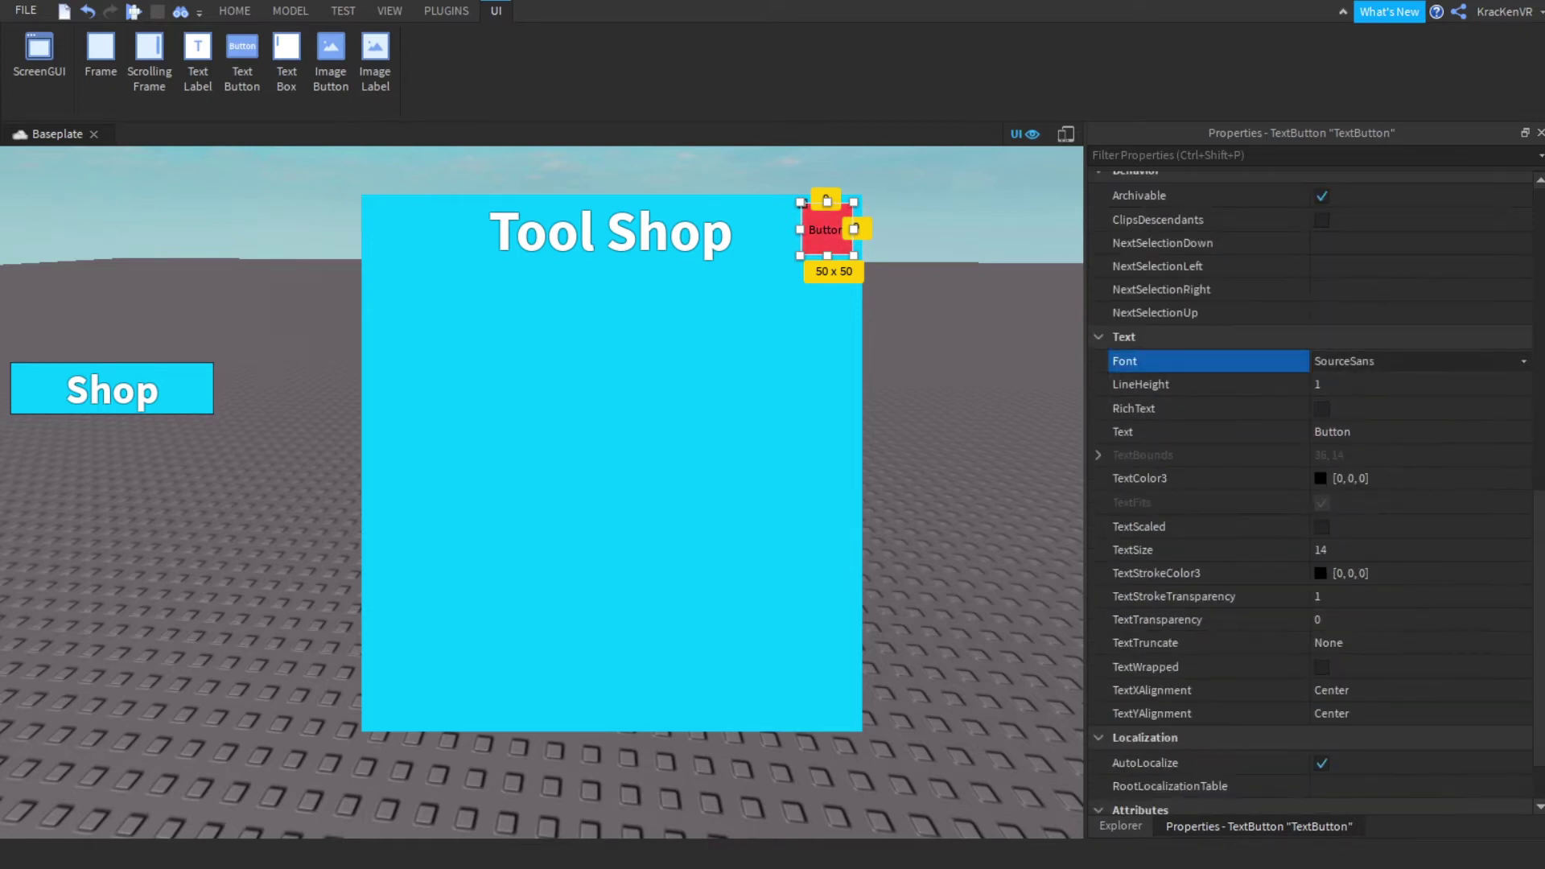
{"action": "left_click", "coordinate": [1351, 435]}
{"action": "left_click", "coordinate": [1351, 432]}
{"action": "type", "text": "X"}
{"action": "key", "text": "Return"}
{"action": "left_click", "coordinate": [1321, 527]}
Set the X button's text colour to white (255, 255, 255) and edit its TextStrokeTransparency
{"action": "left_click", "coordinate": [1360, 479]}
{"action": "type", "text": "255, 255, 255"}
{"action": "key", "text": "Return"}
{"action": "left_click", "coordinate": [1360, 597]}
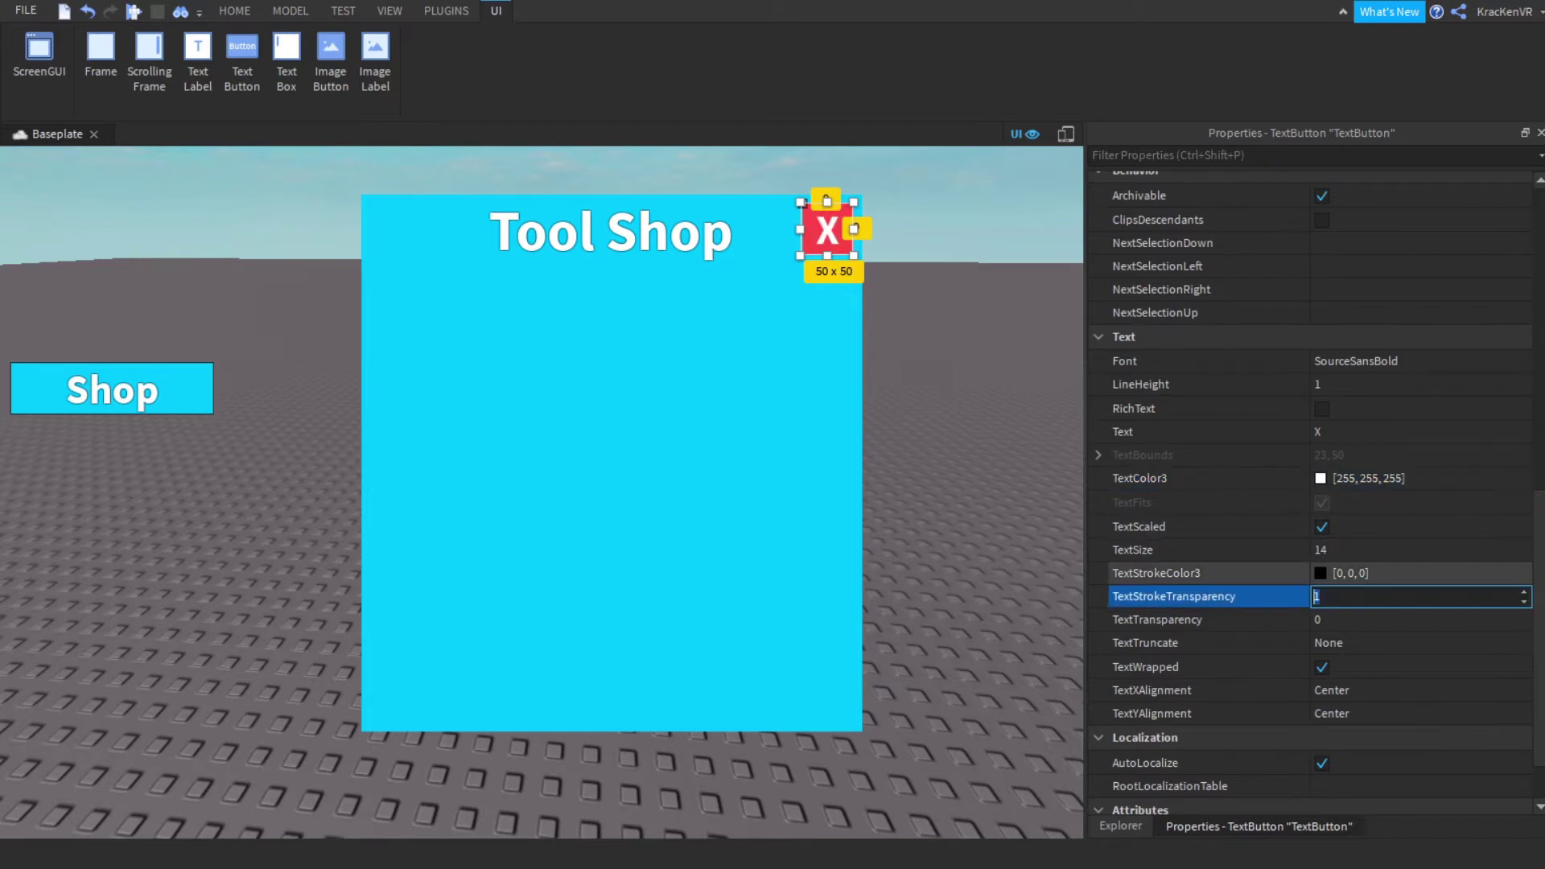
{"action": "key", "text": "Return"}
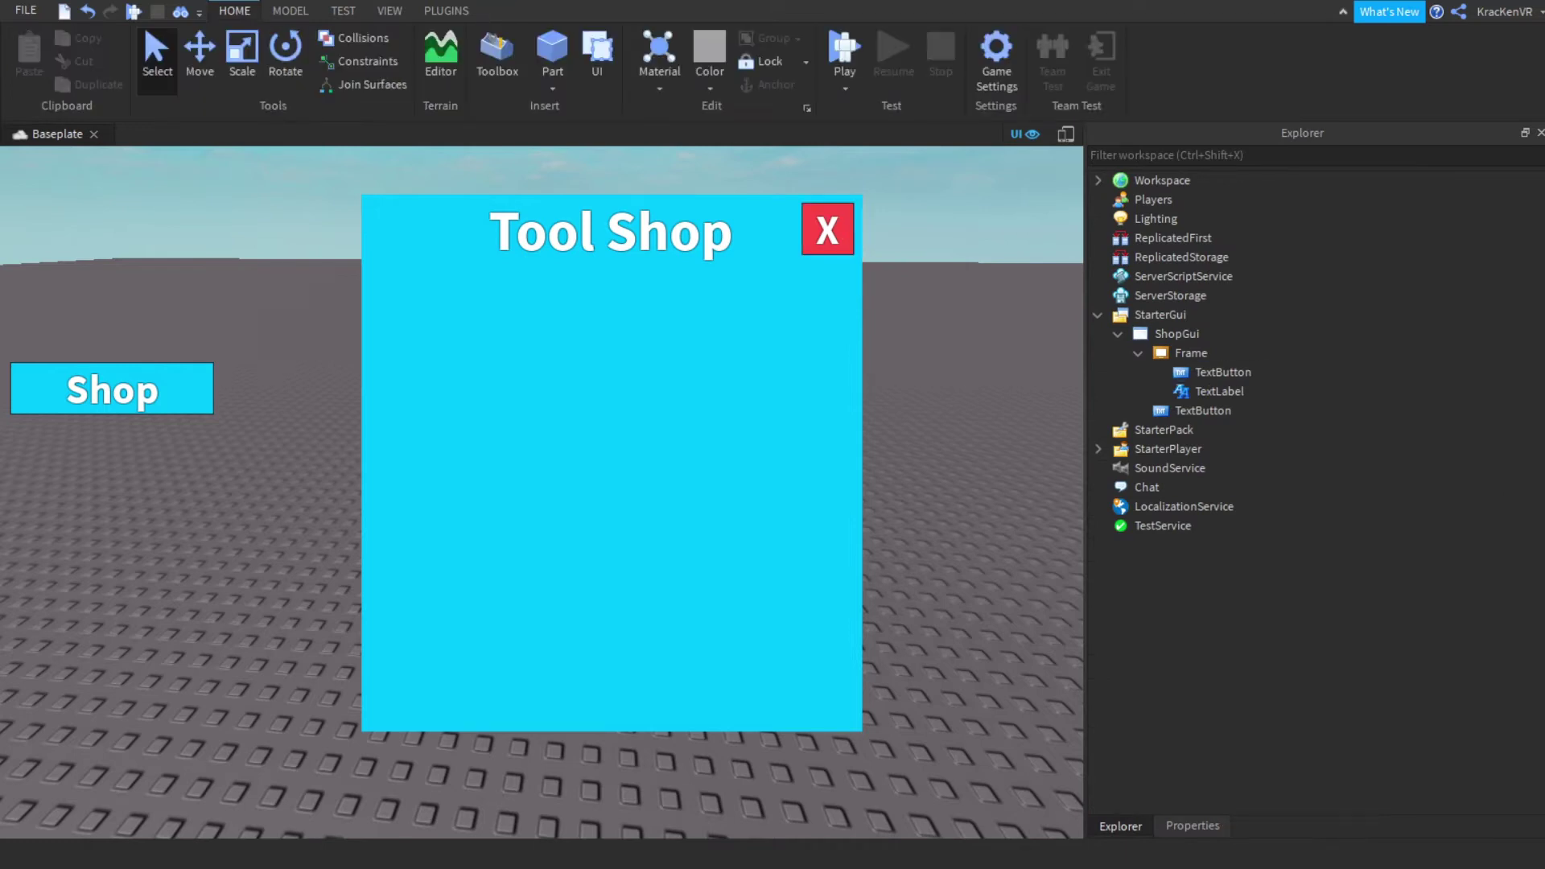
Add a LocalScript to the Shop text button and select all of its default code for replacement
{"action": "mouse_move", "coordinate": [1207, 411]}
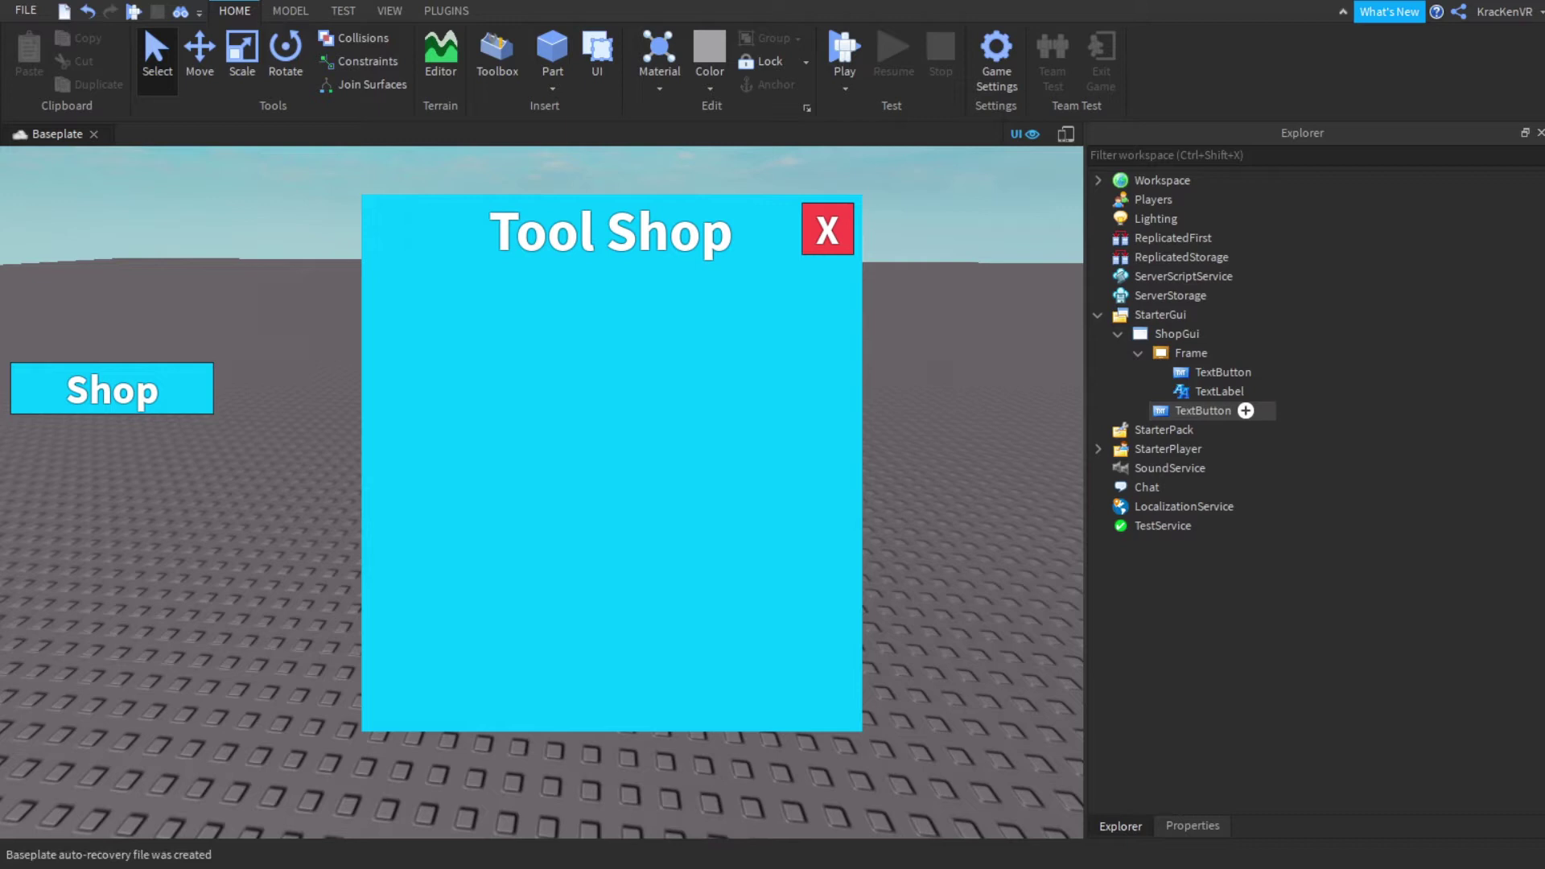
{"action": "left_click", "coordinate": [1206, 411]}
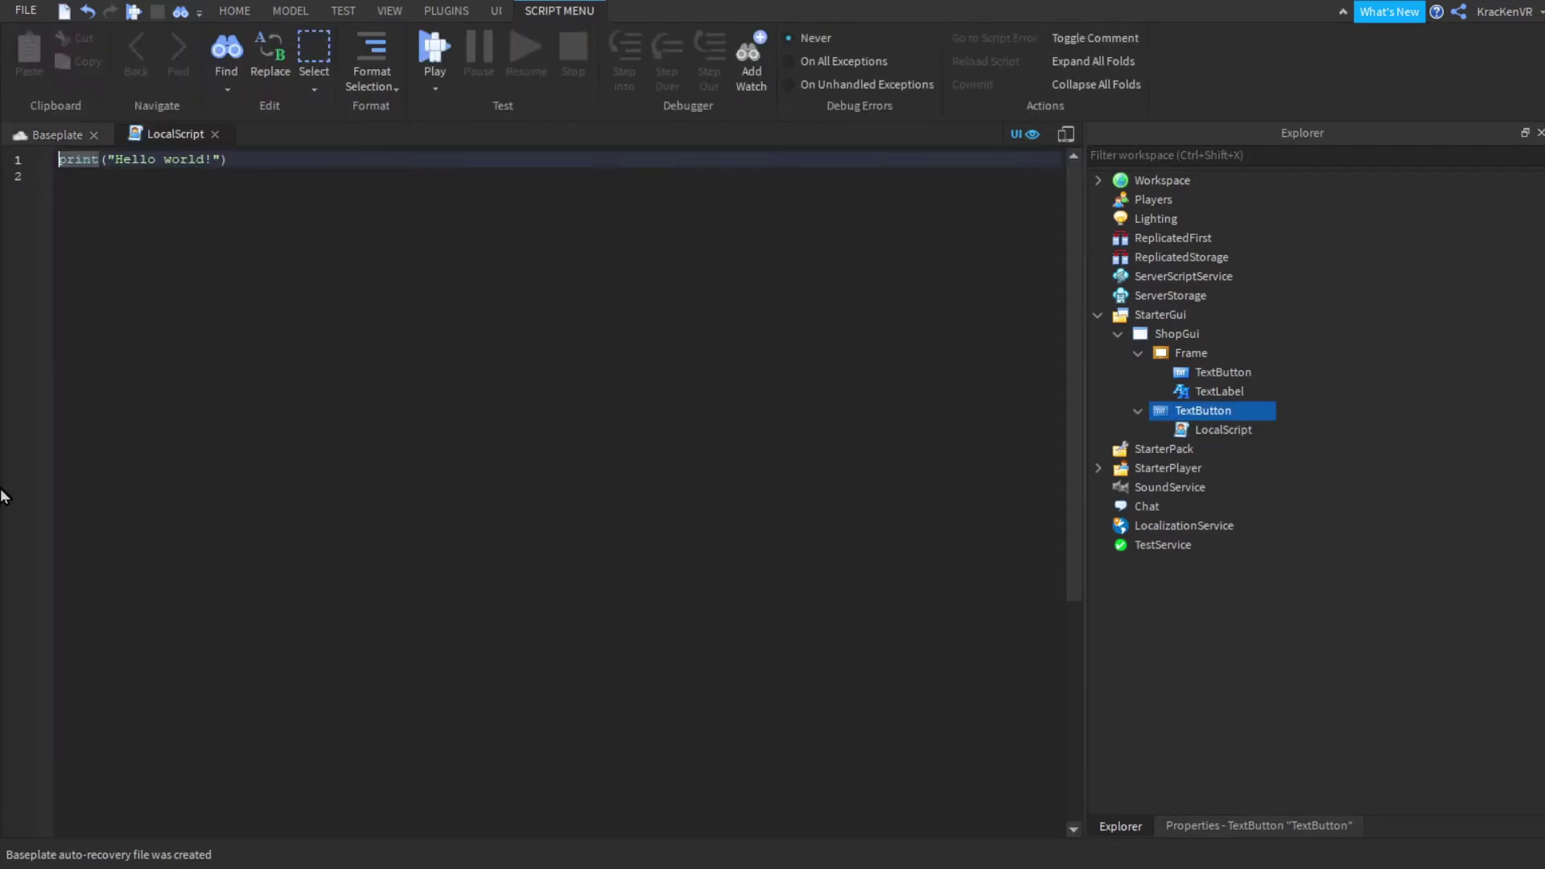
{"action": "key", "text": "ctrl+a"}
{"action": "scroll", "coordinate": [693, 542], "scroll_direction": "up", "scroll_amount": 3, "text": "ctrl"}
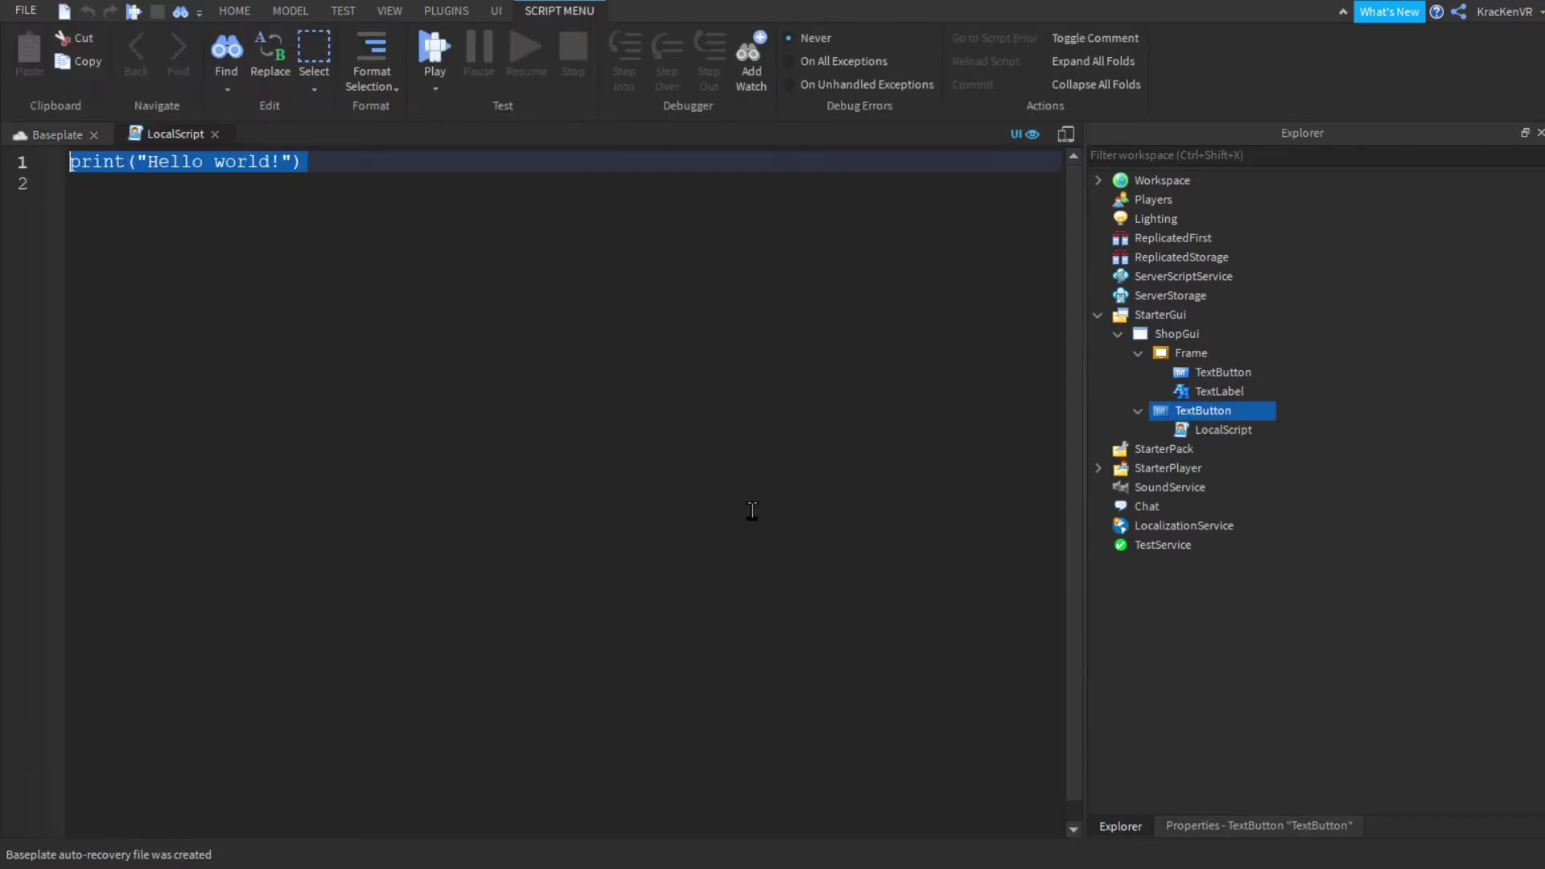
Replace the default code with a function connected to script.Parent.MouseButton1Click
{"action": "type", "text": "loc"}
{"action": "type", "text": "script.Parent"}
{"action": "type", "text": ".MouseButton1Click"}
{"action": "type", "text": ":c"}
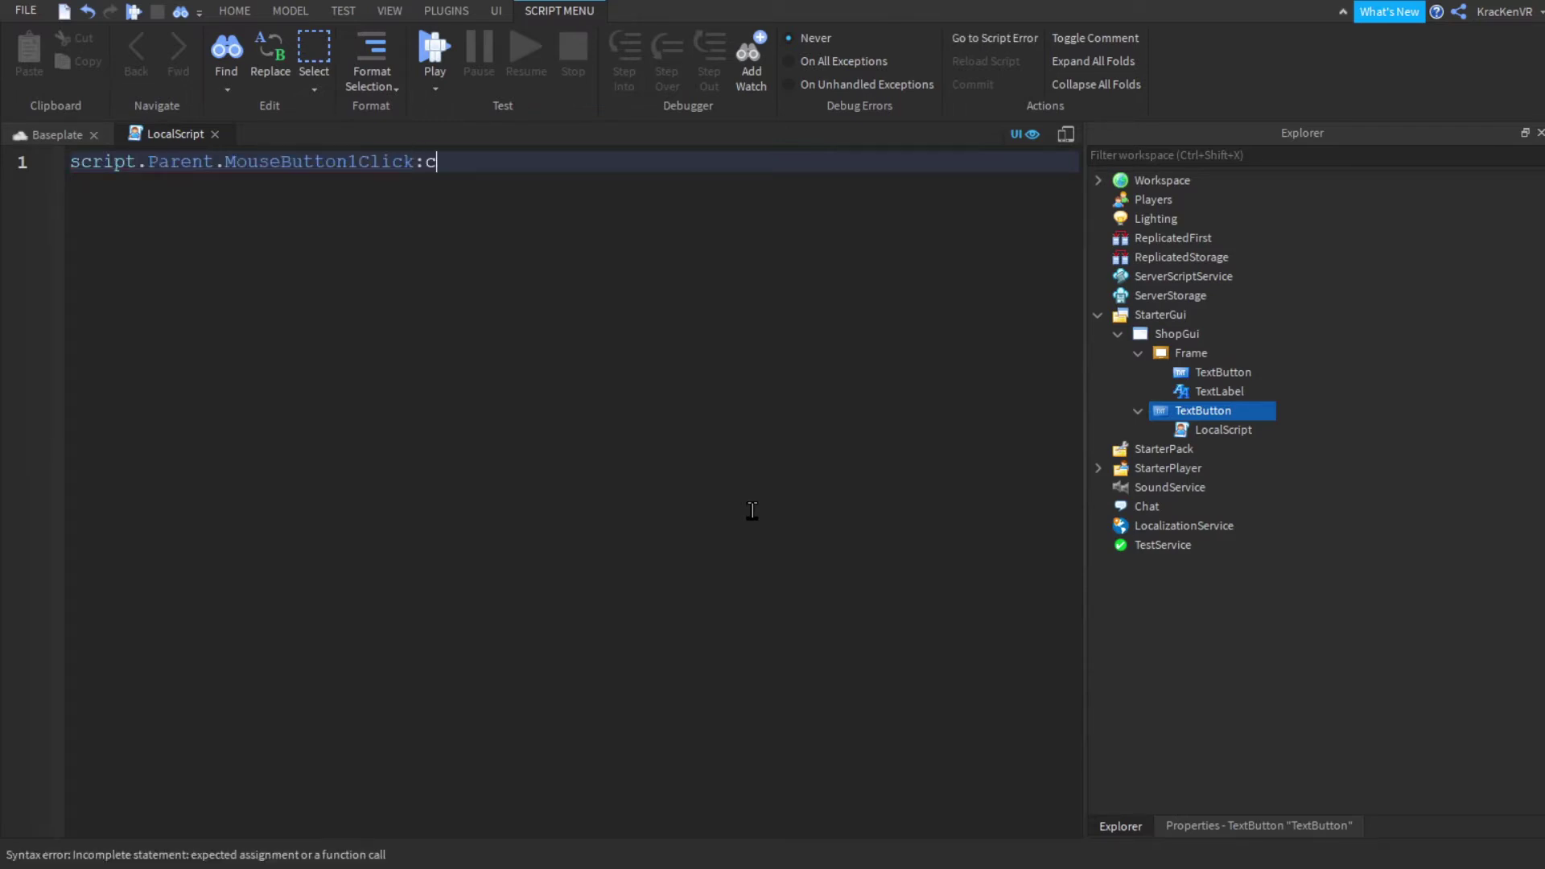
{"action": "type", "text": "onnect(function()"}
{"action": "key", "text": "Return"}
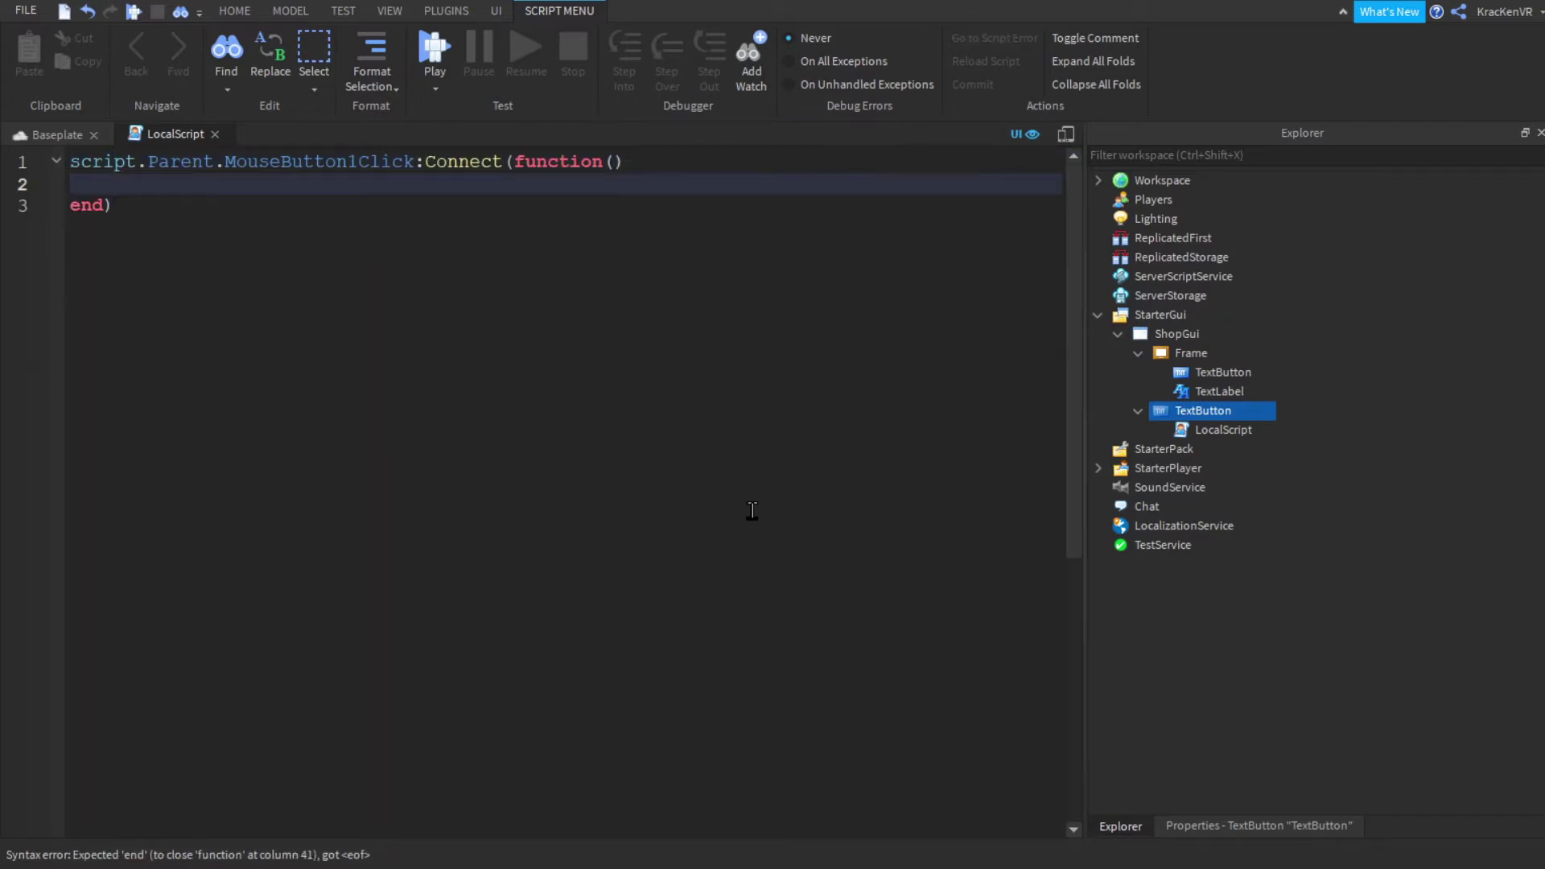
Add script.Parent.Parent.Frame.Visible = true inside the function and close the script
{"action": "type", "text": "script.Parent.Parent."}
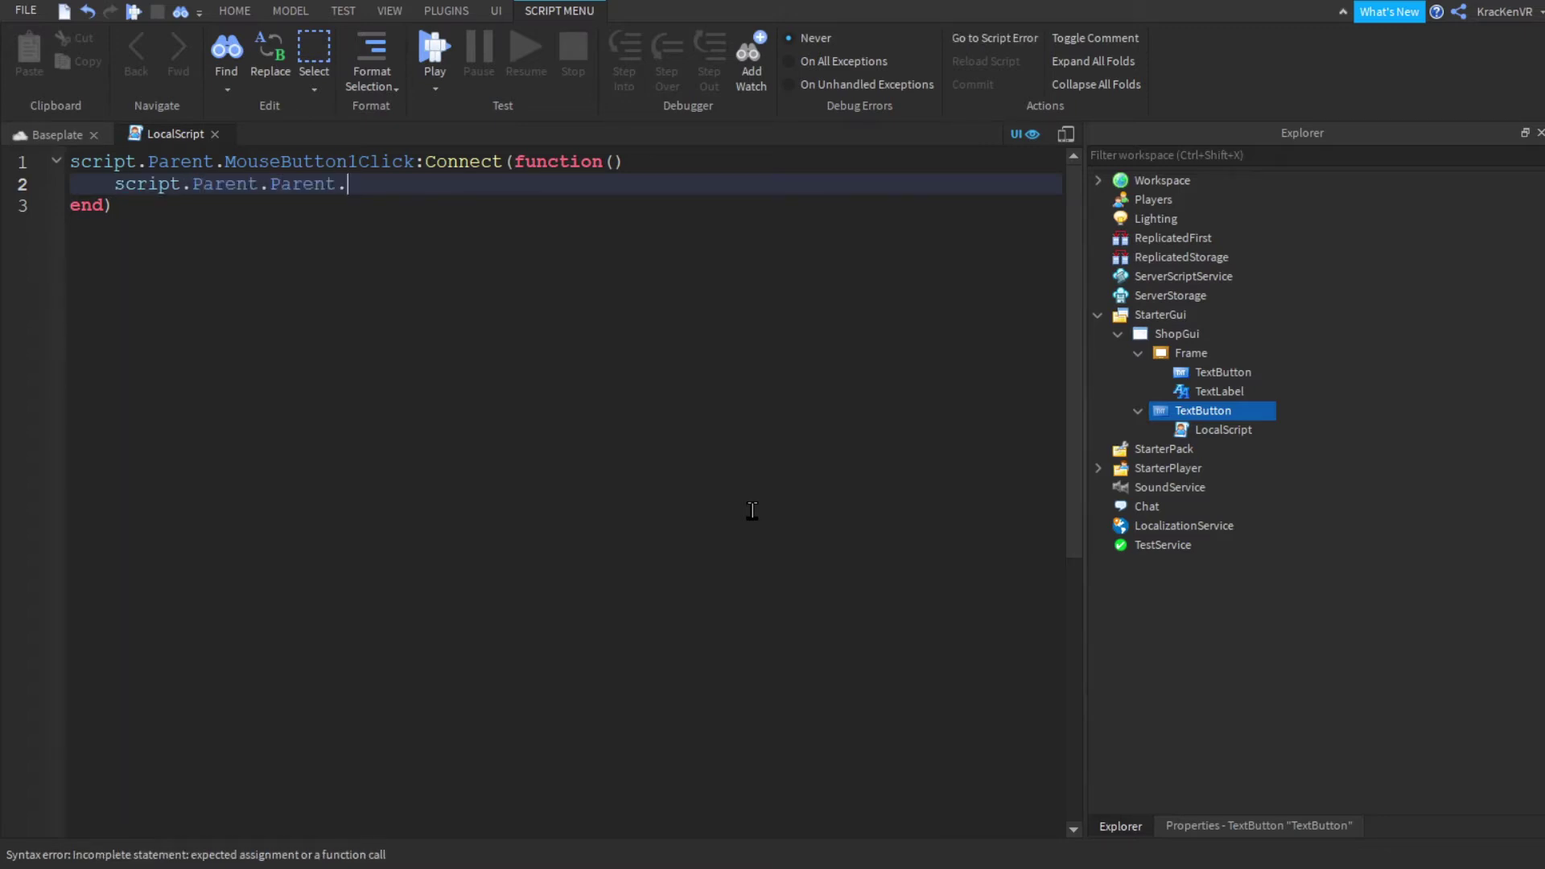
{"action": "type", "text": "Frame.Visible = true"}
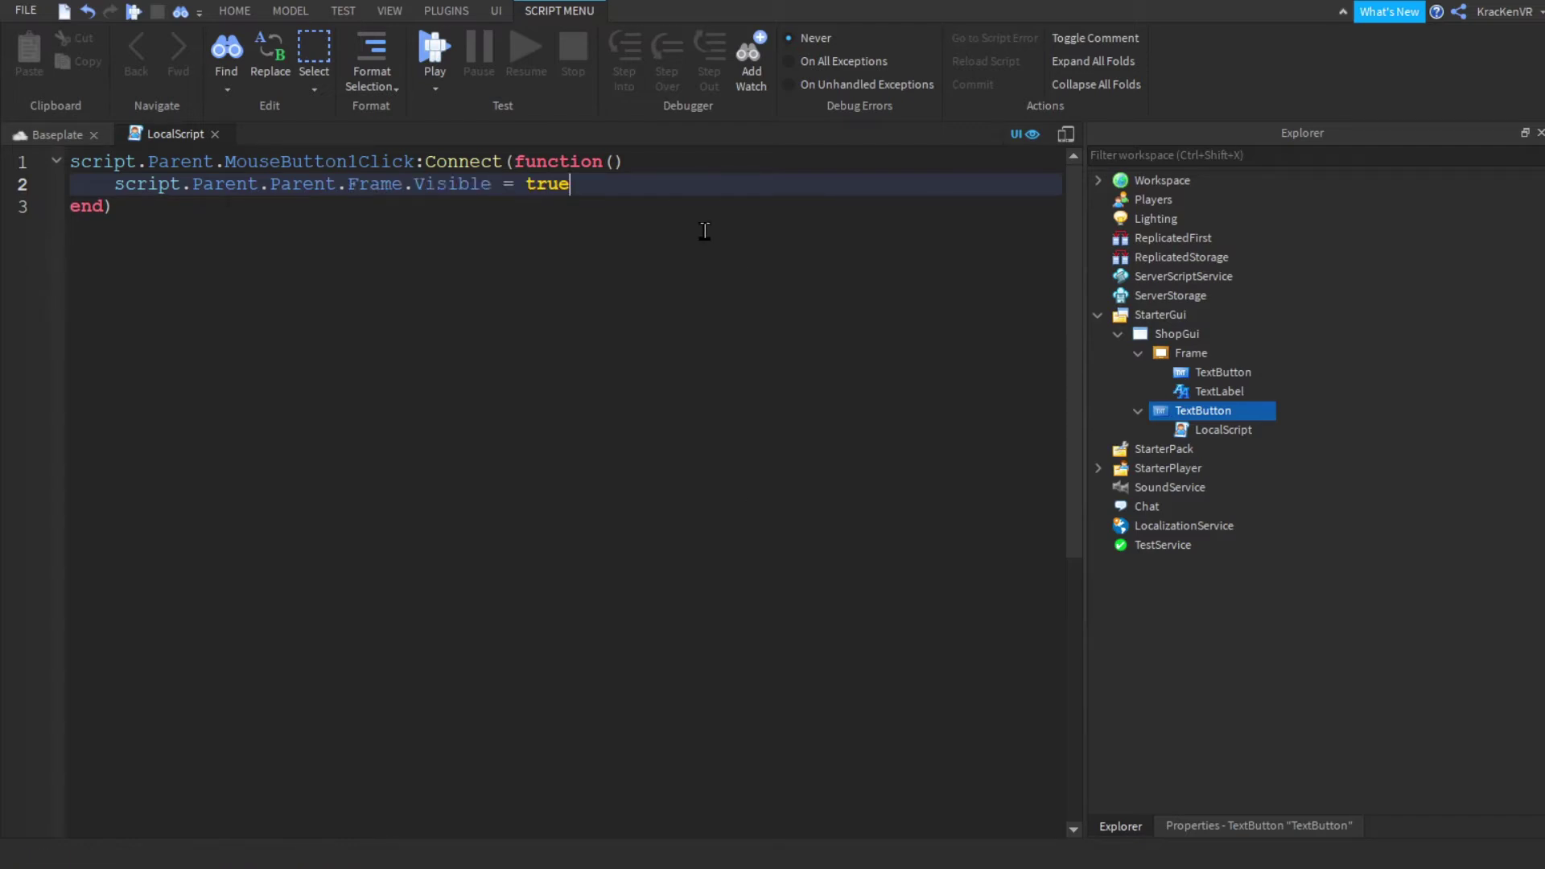
{"action": "left_click", "coordinate": [320, 246]}
{"action": "left_click", "coordinate": [376, 186]}
{"action": "left_click", "coordinate": [772, 191]}
{"action": "left_click", "coordinate": [547, 329]}
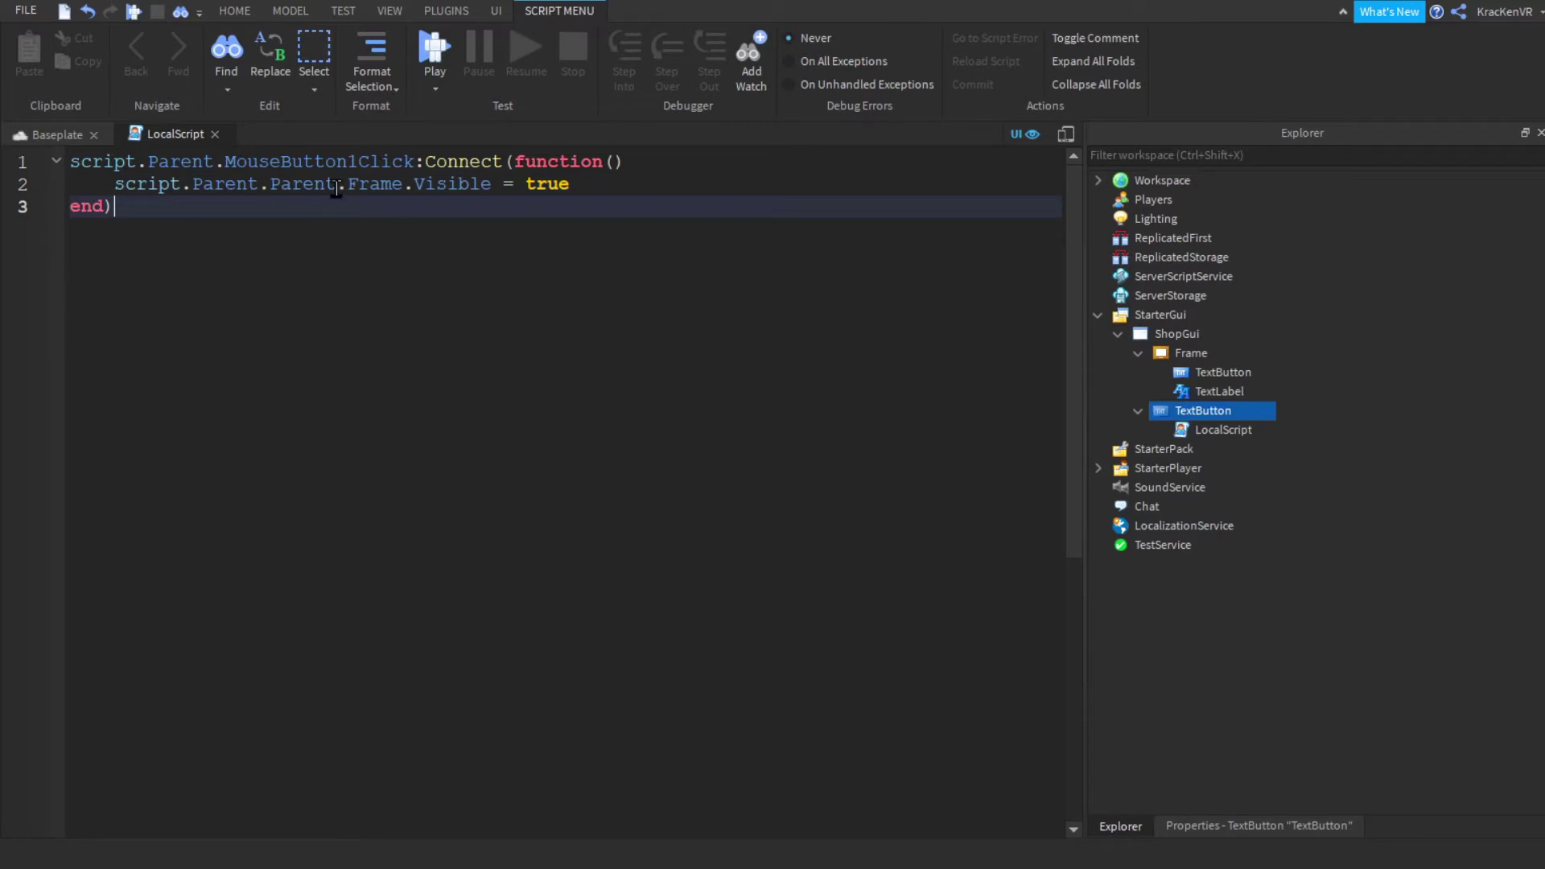
{"action": "left_click", "coordinate": [215, 135]}
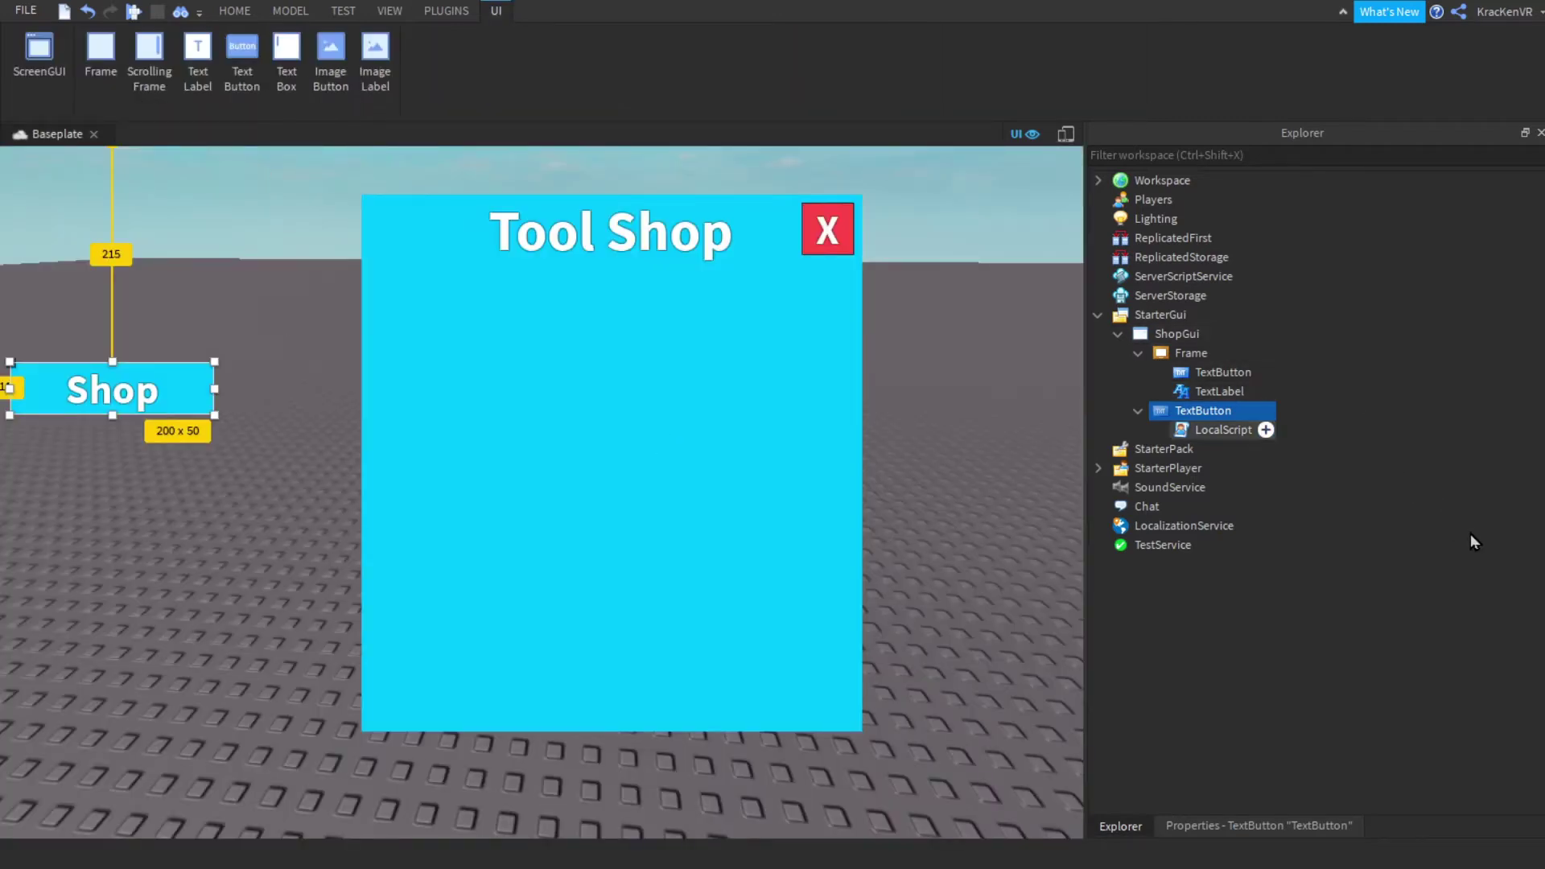
Duplicate the Shop button's LocalScript and move the copy into the X text button inside the Frame
{"action": "left_click", "coordinate": [1184, 430]}
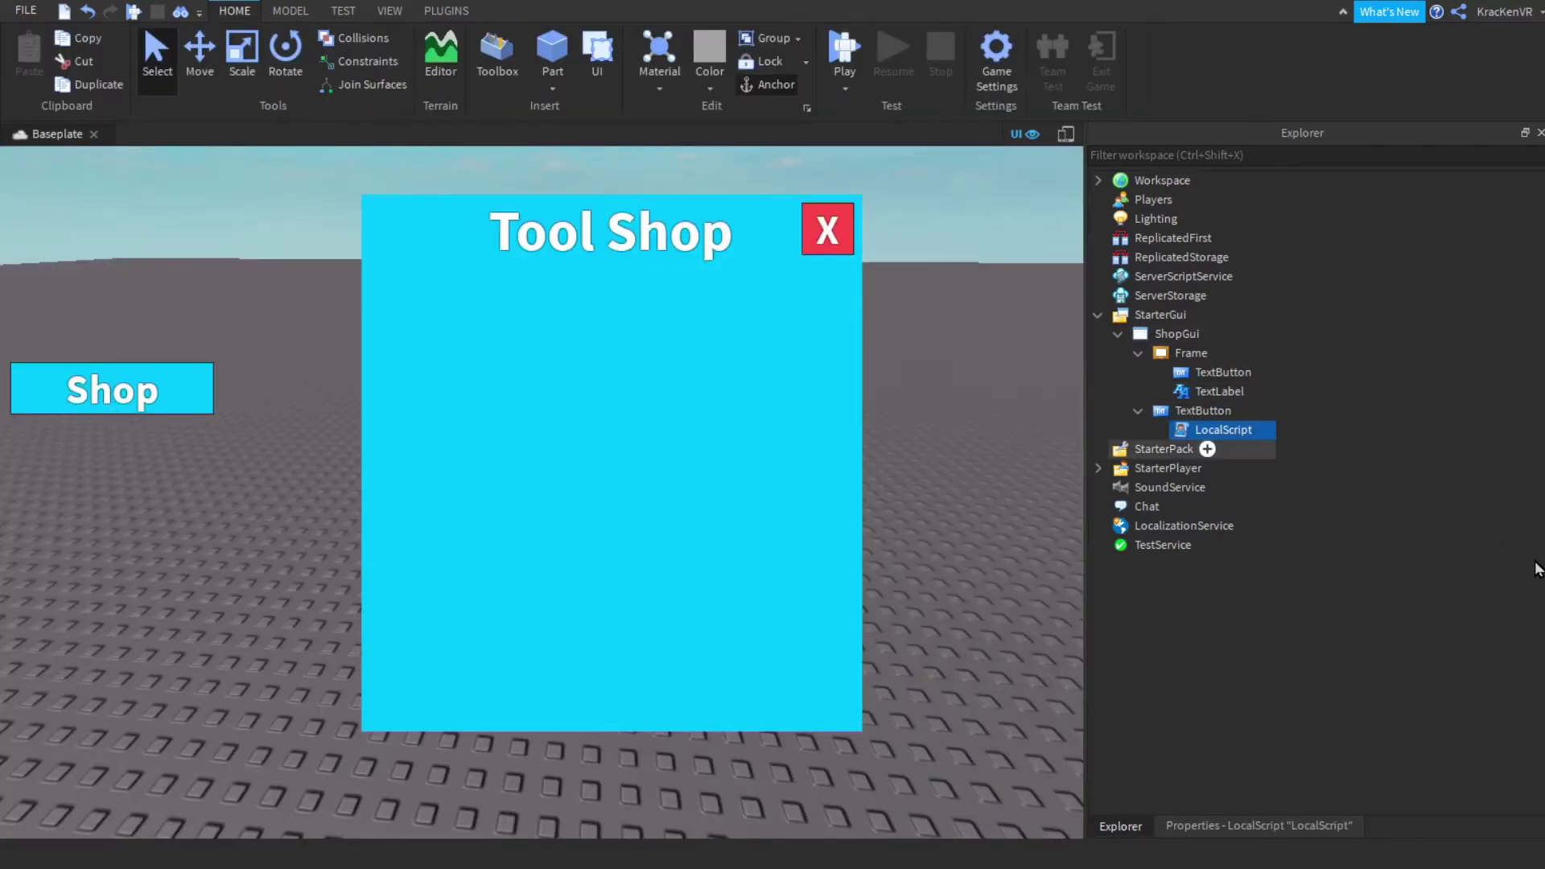
{"action": "key", "text": "ctrl+d"}
{"action": "left_click_drag", "start_coordinate": [1216, 447], "coordinate": [1213, 375]}
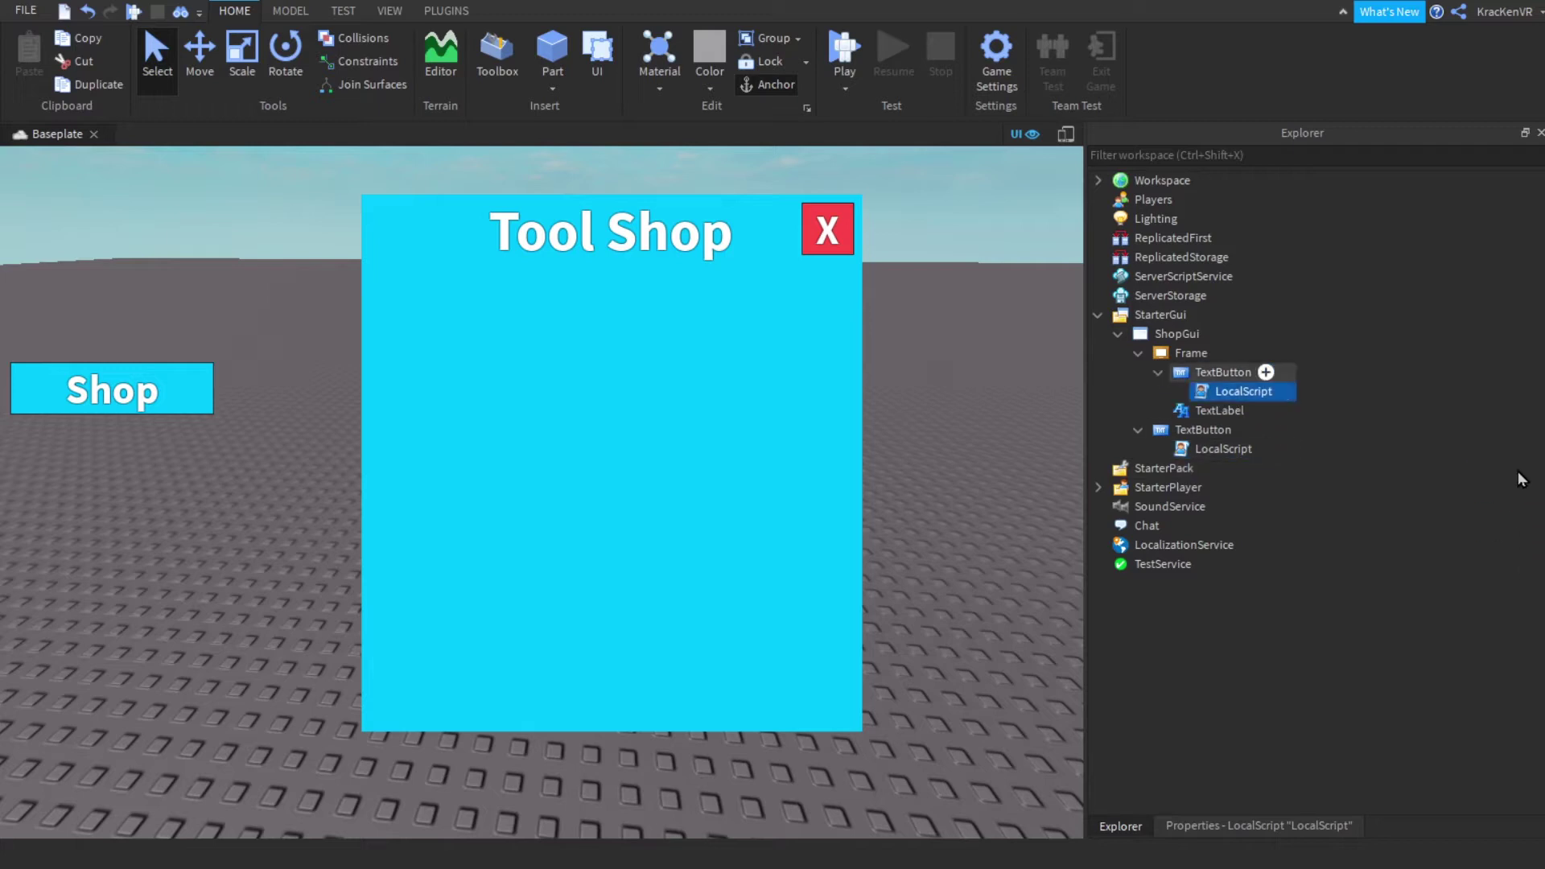
{"action": "left_click", "coordinate": [1213, 374]}
In the X button's script, remove Frame from the Visible line's path and replace the true value so the button hides the frame
{"action": "double_click", "coordinate": [1229, 393]}
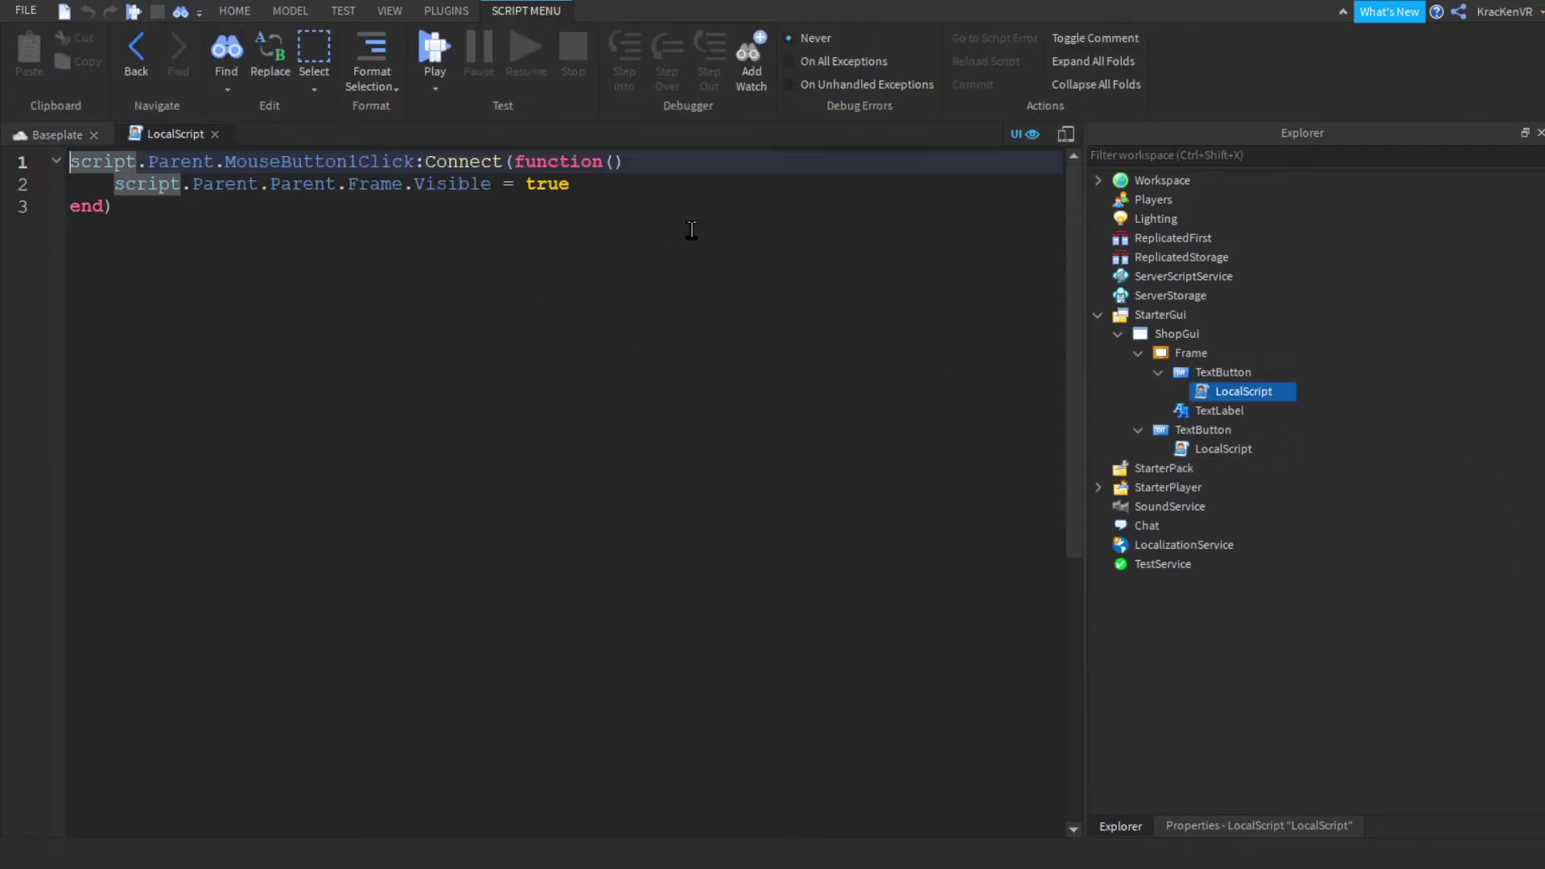
{"action": "double_click", "coordinate": [552, 184]}
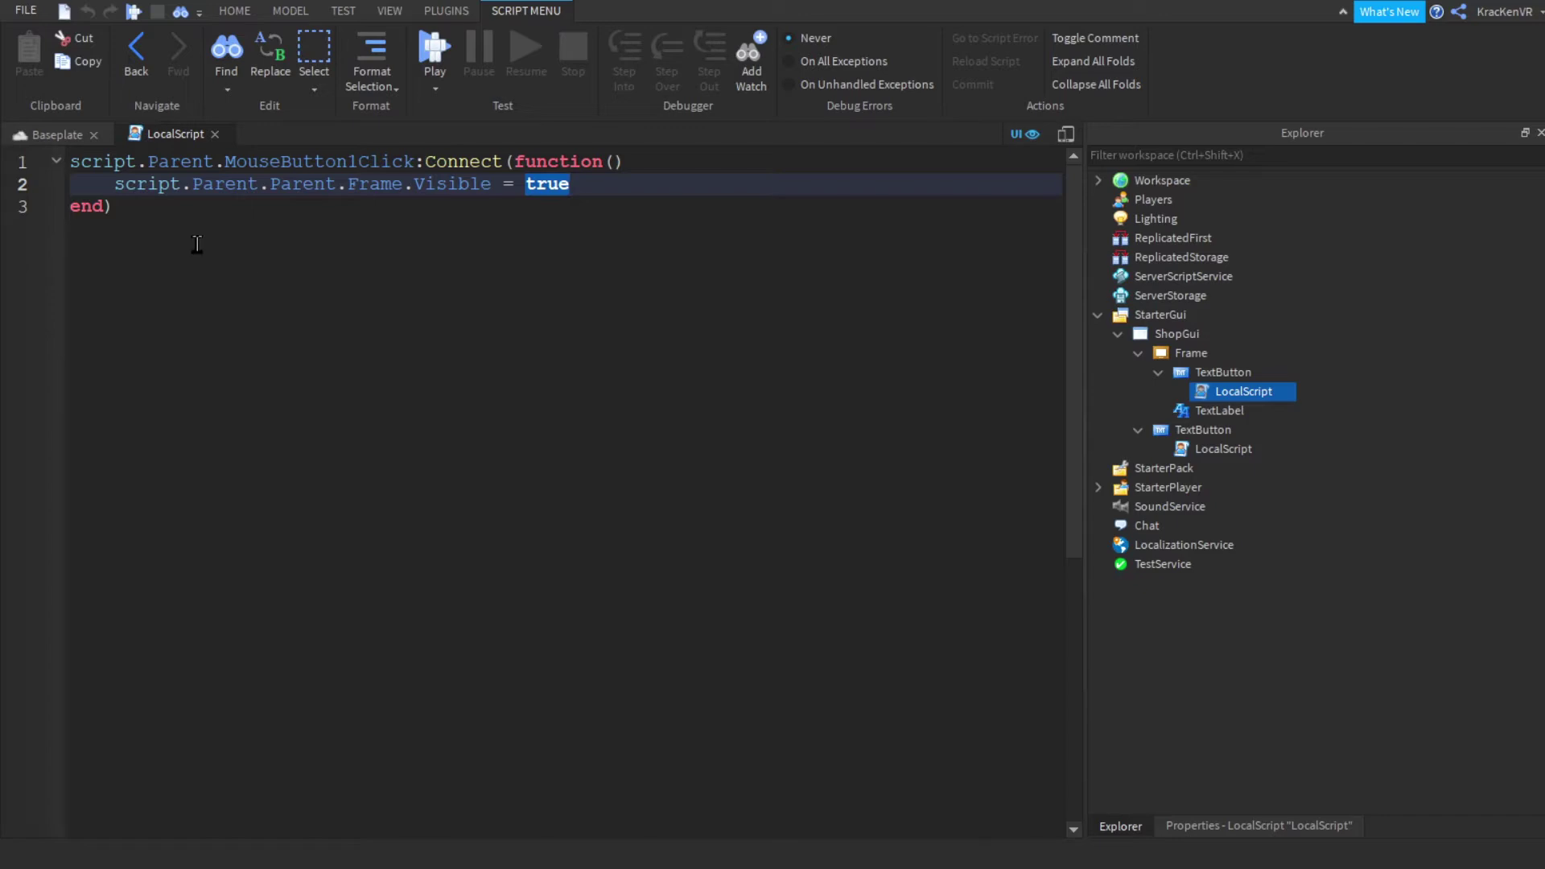
{"action": "left_click", "coordinate": [157, 185]}
{"action": "left_click", "coordinate": [293, 184]}
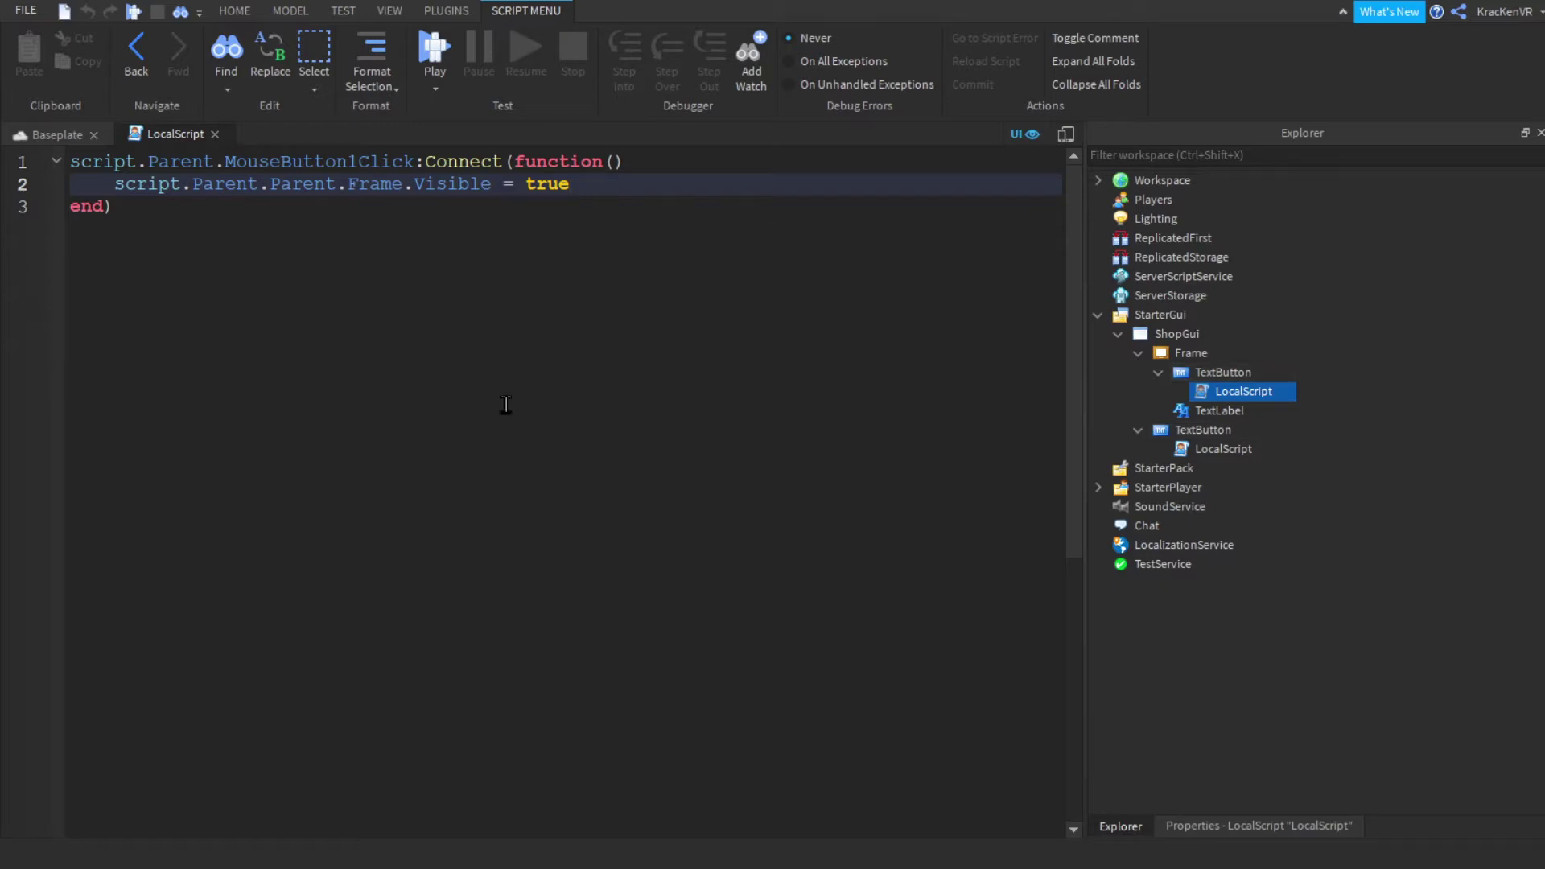
{"action": "double_click", "coordinate": [371, 184]}
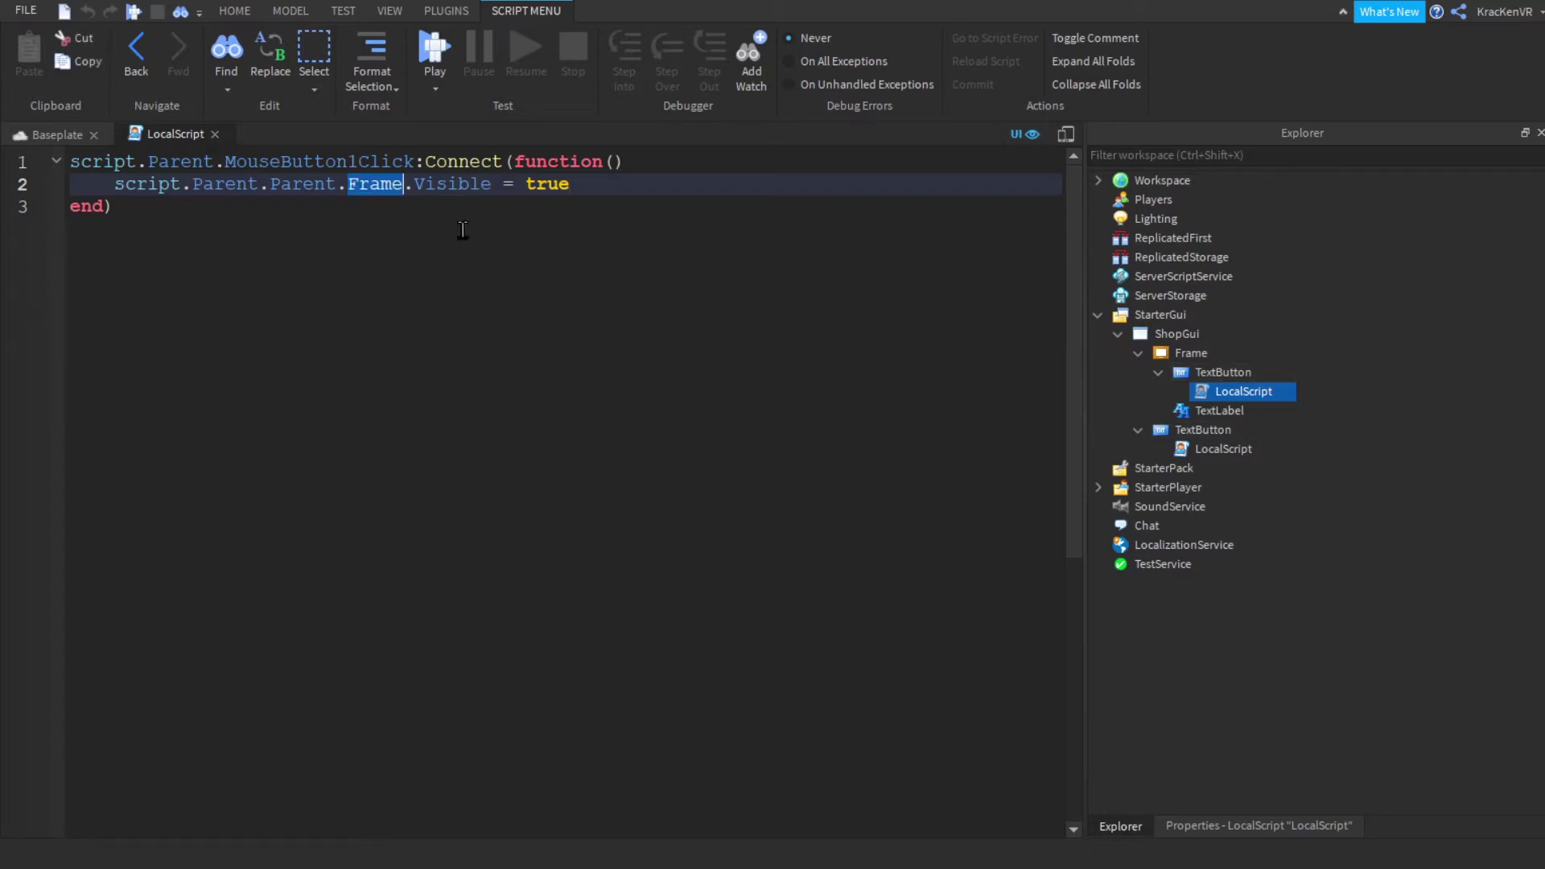
{"action": "key", "text": "BackSpace"}
{"action": "key", "text": "BackSpace"}
{"action": "key", "text": "End"}
{"action": "key", "text": "ctrl+shift+Left"}
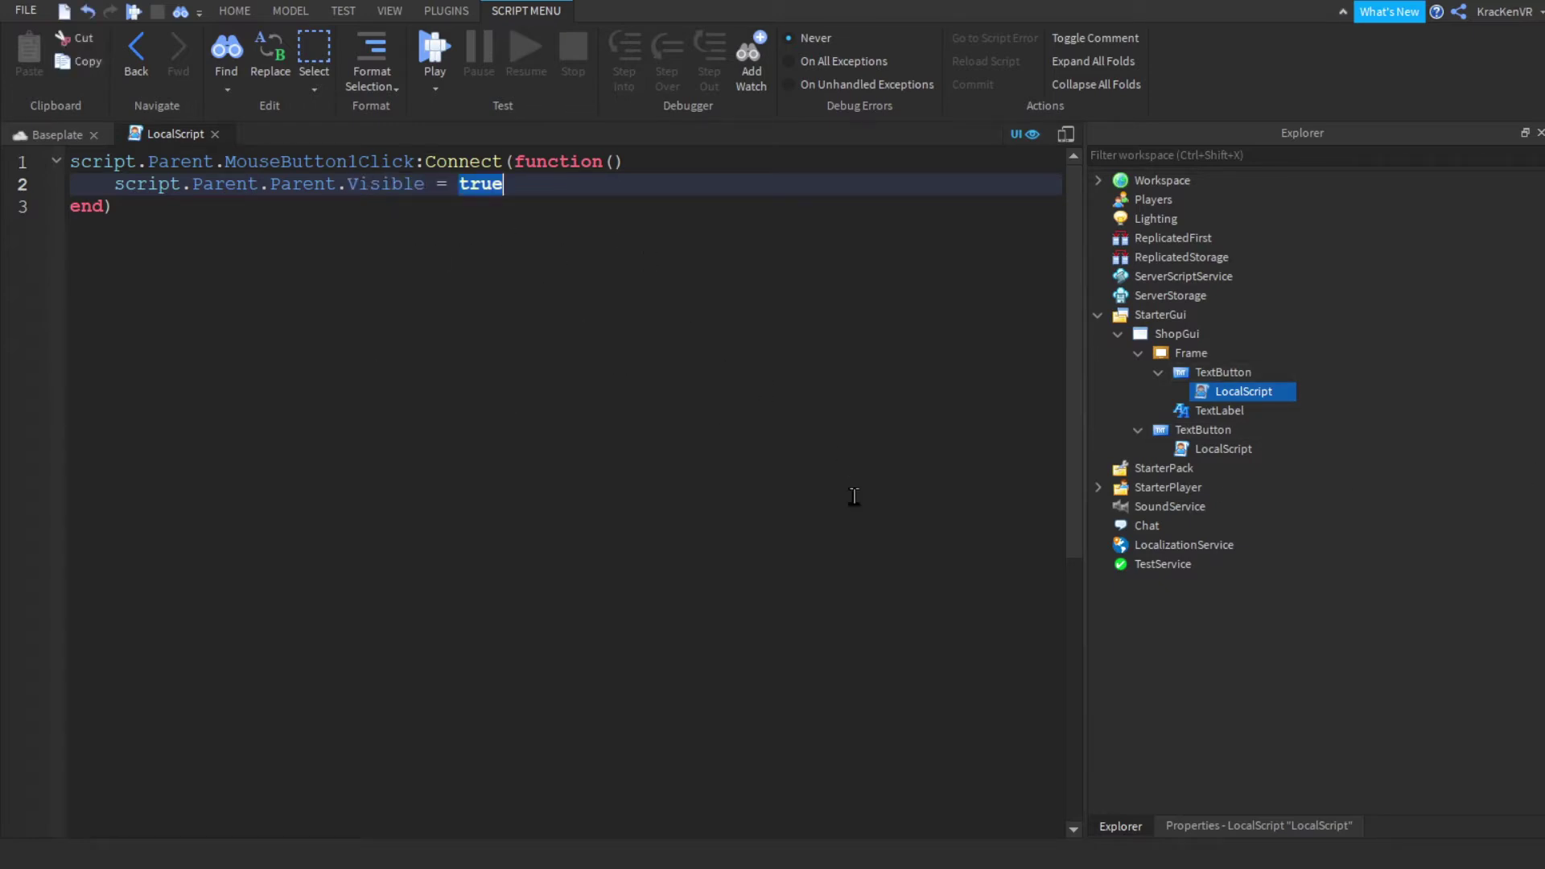
{"action": "type", "text": "e"}
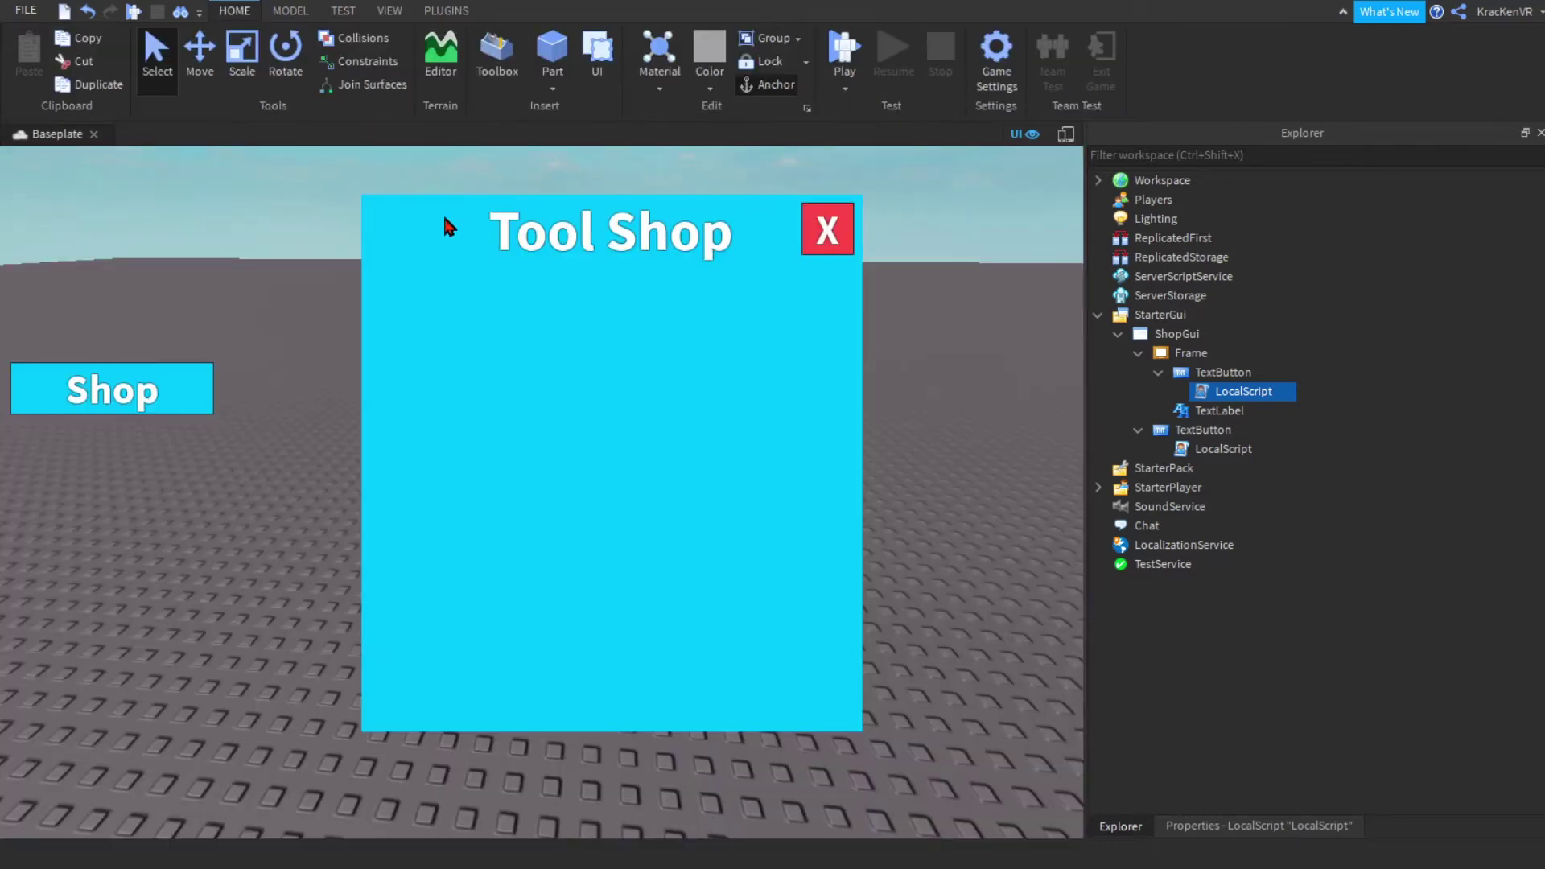
Collapse both text buttons and the Frame in the object tree, leaving the Frame selected
{"action": "key", "text": "Left"}
{"action": "key", "text": "Left"}
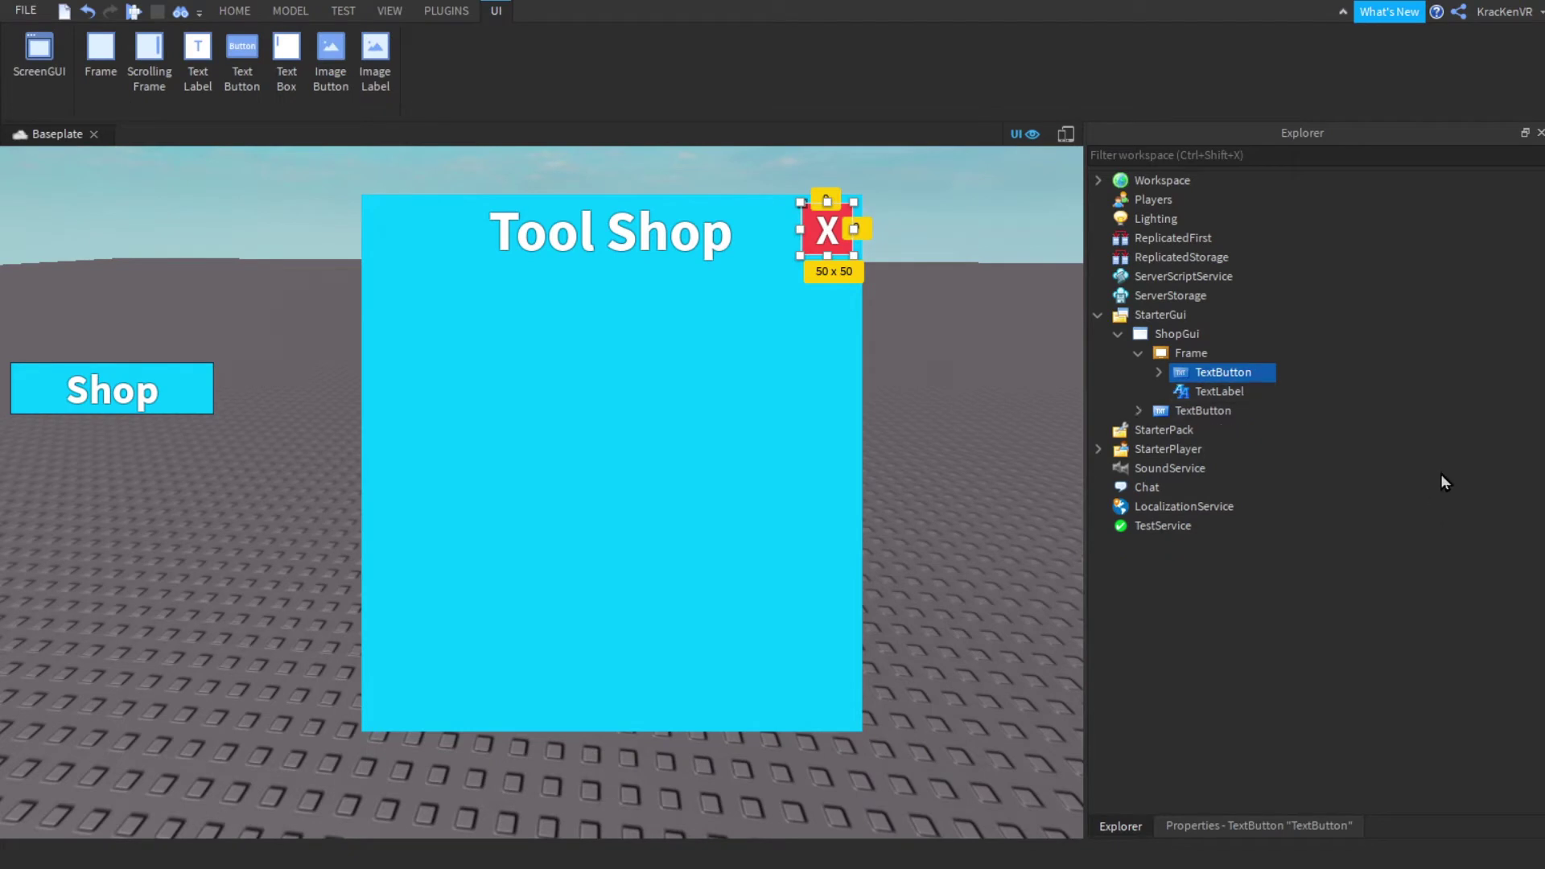
{"action": "key", "text": "Left"}
{"action": "key", "text": "Left"}
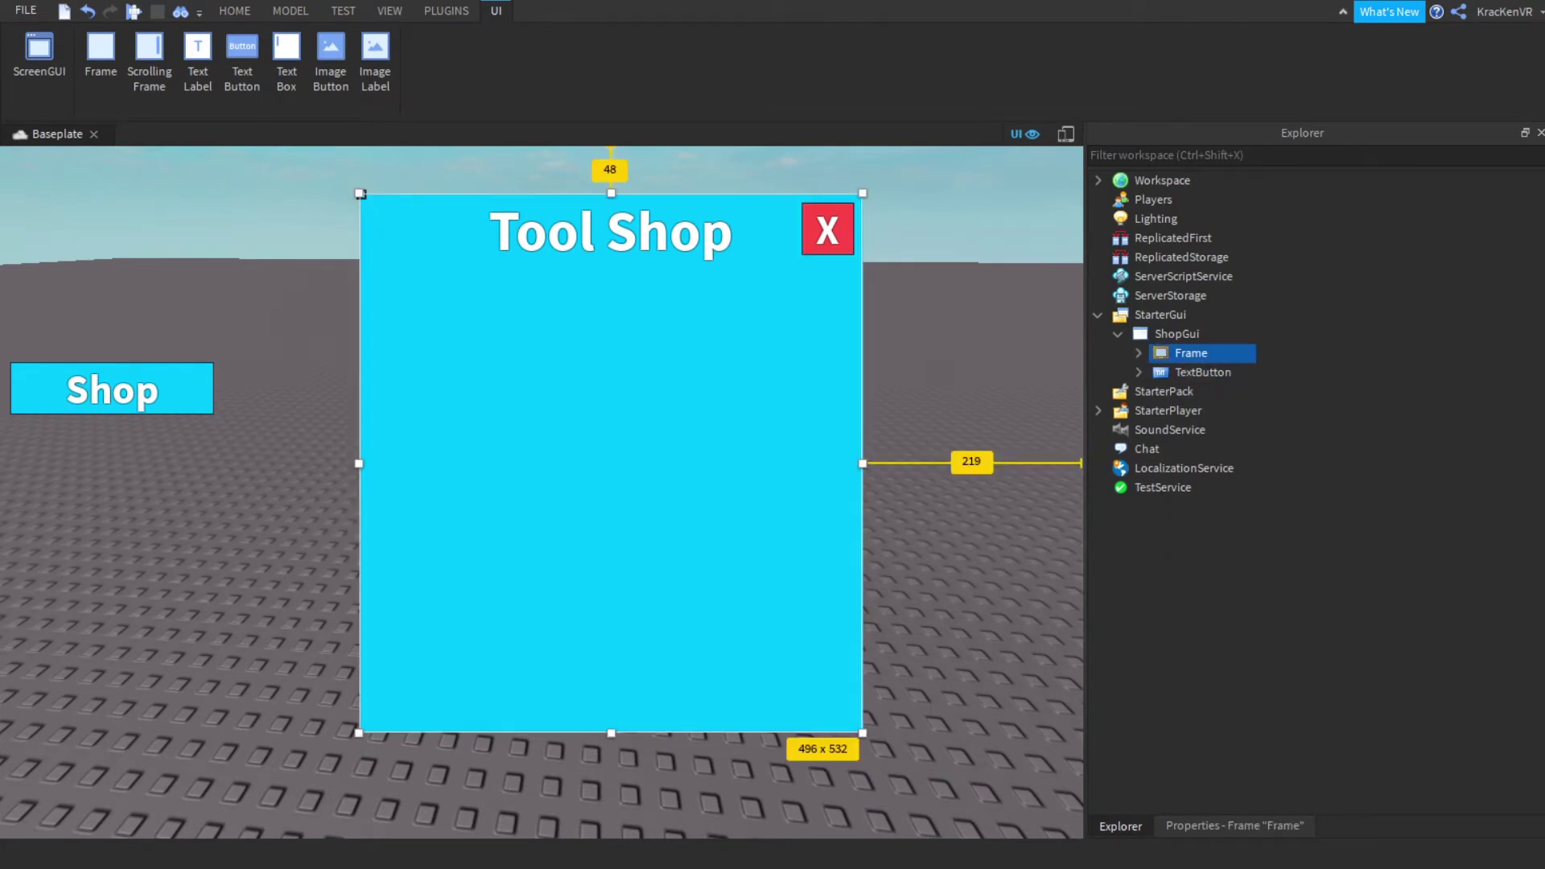
{"action": "left_click", "coordinate": [234, 11]}
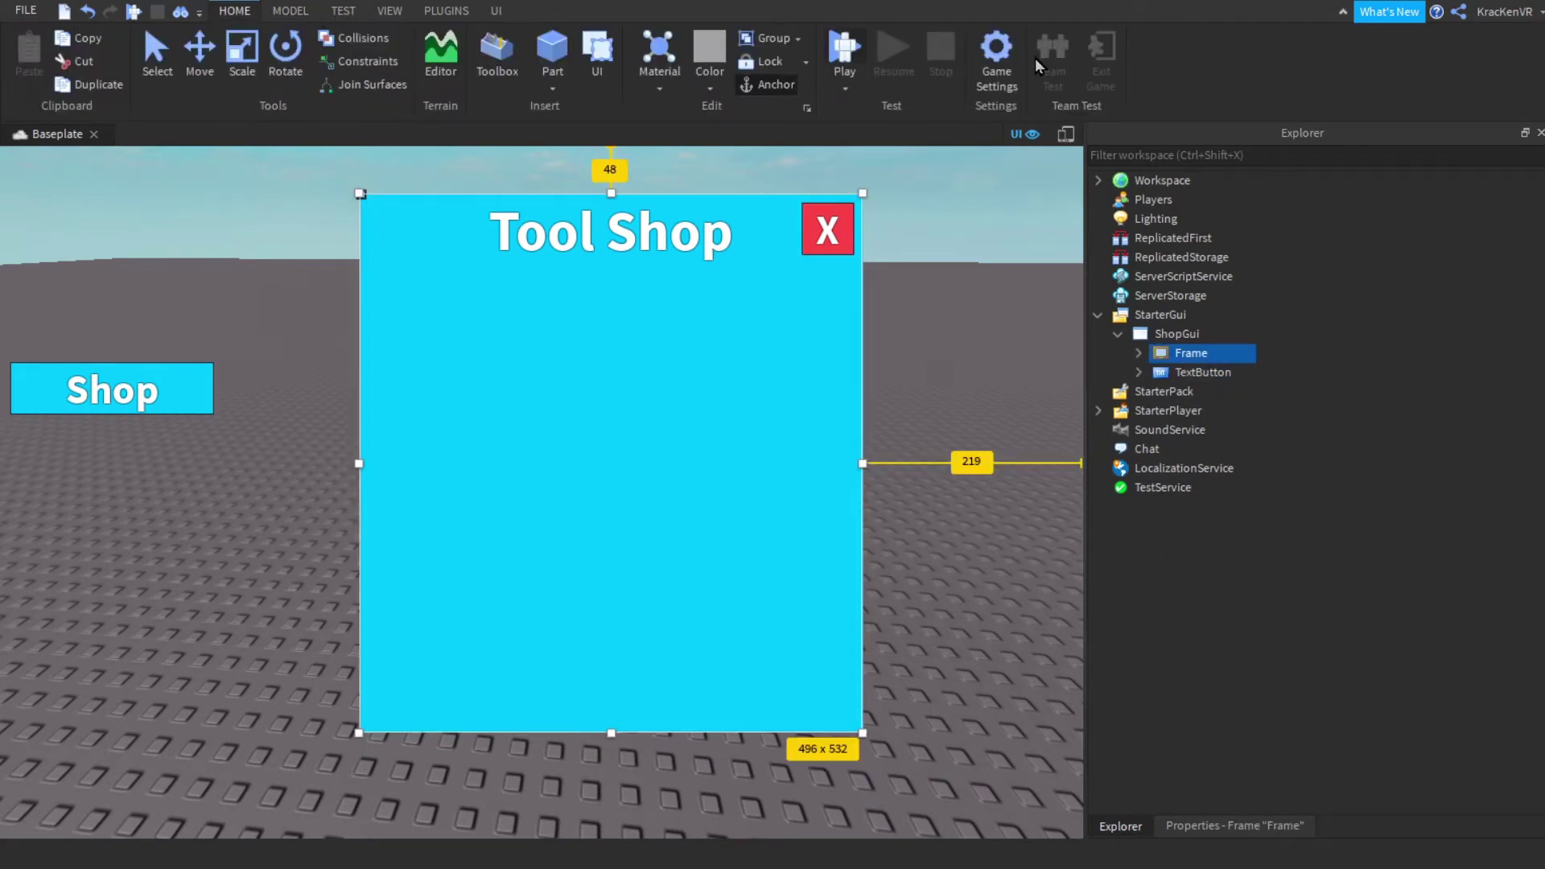
Playtest the place, repeatedly closing the shop frame with X and reopening it with Shop, and stop the test
{"action": "key", "text": "F5"}
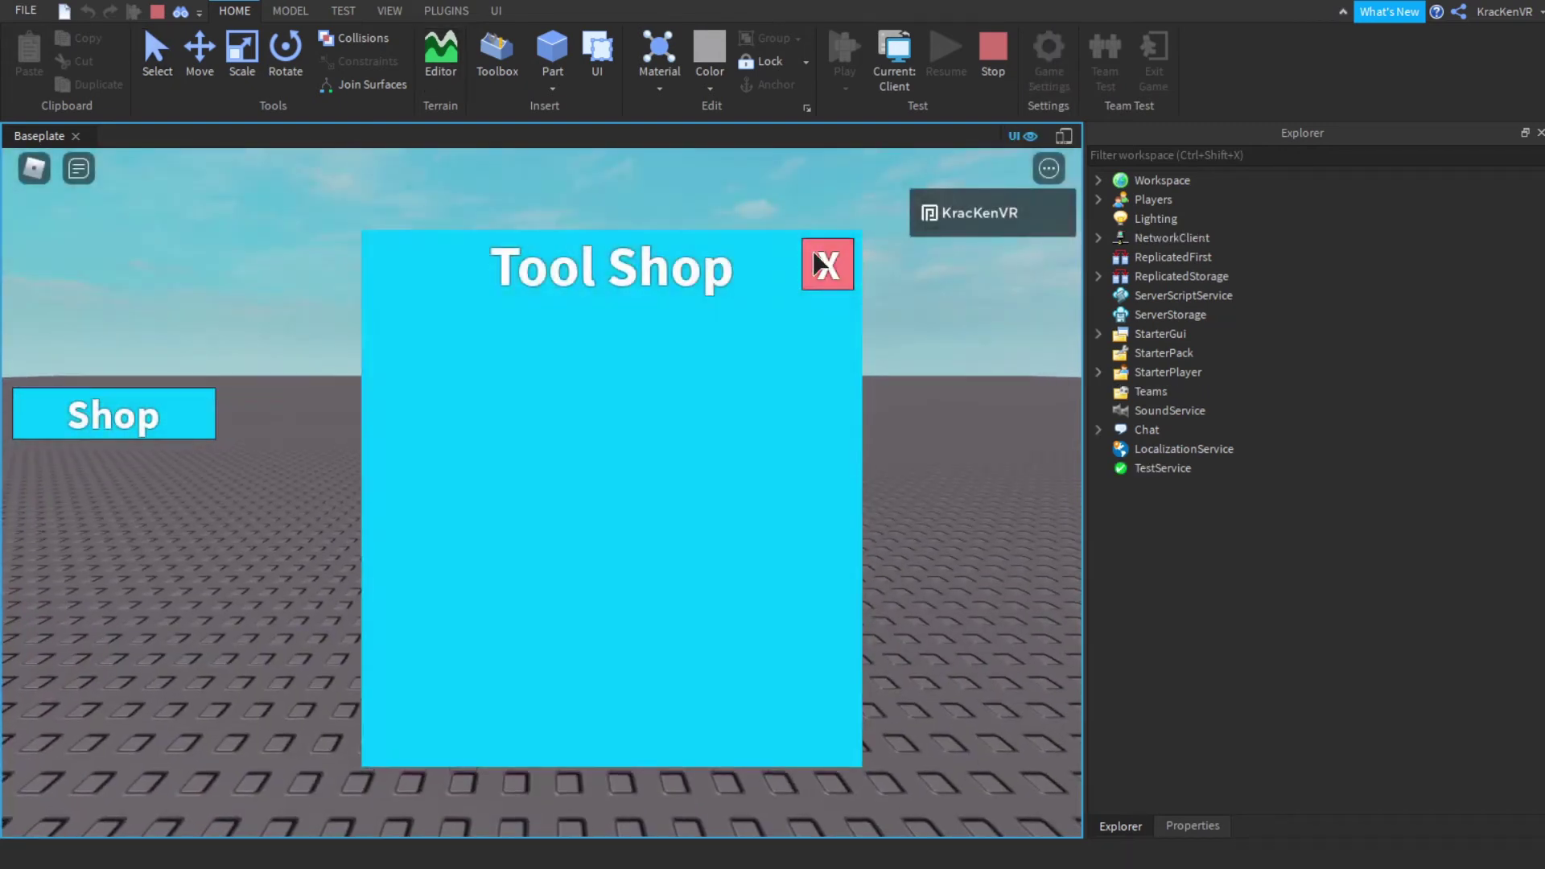
{"action": "left_click", "coordinate": [827, 265]}
{"action": "left_click", "coordinate": [120, 428]}
{"action": "left_click", "coordinate": [827, 265]}
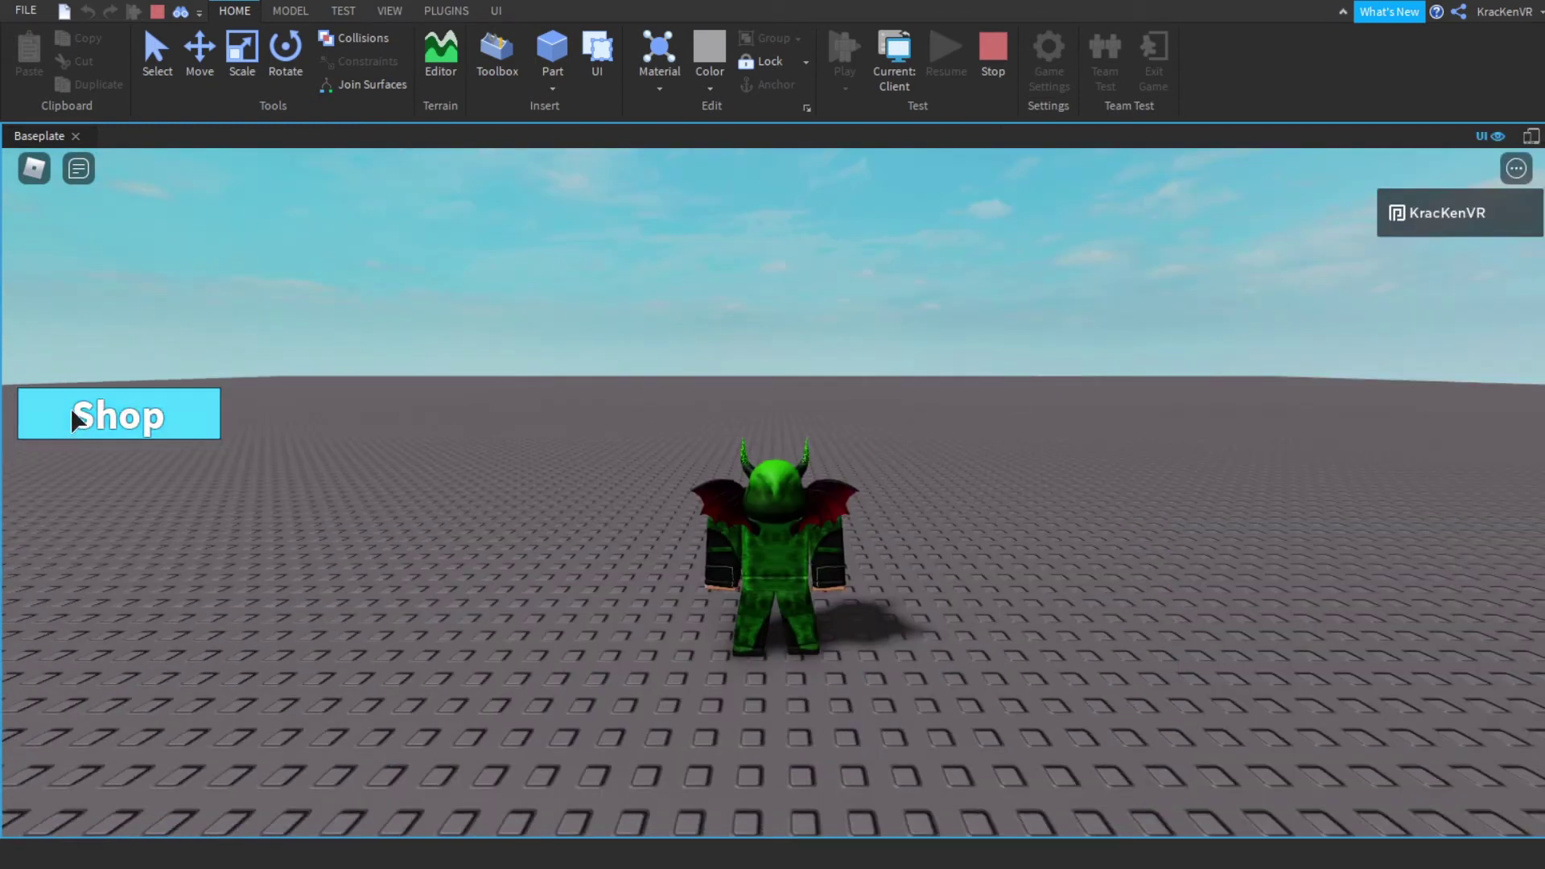
{"action": "left_click", "coordinate": [74, 412]}
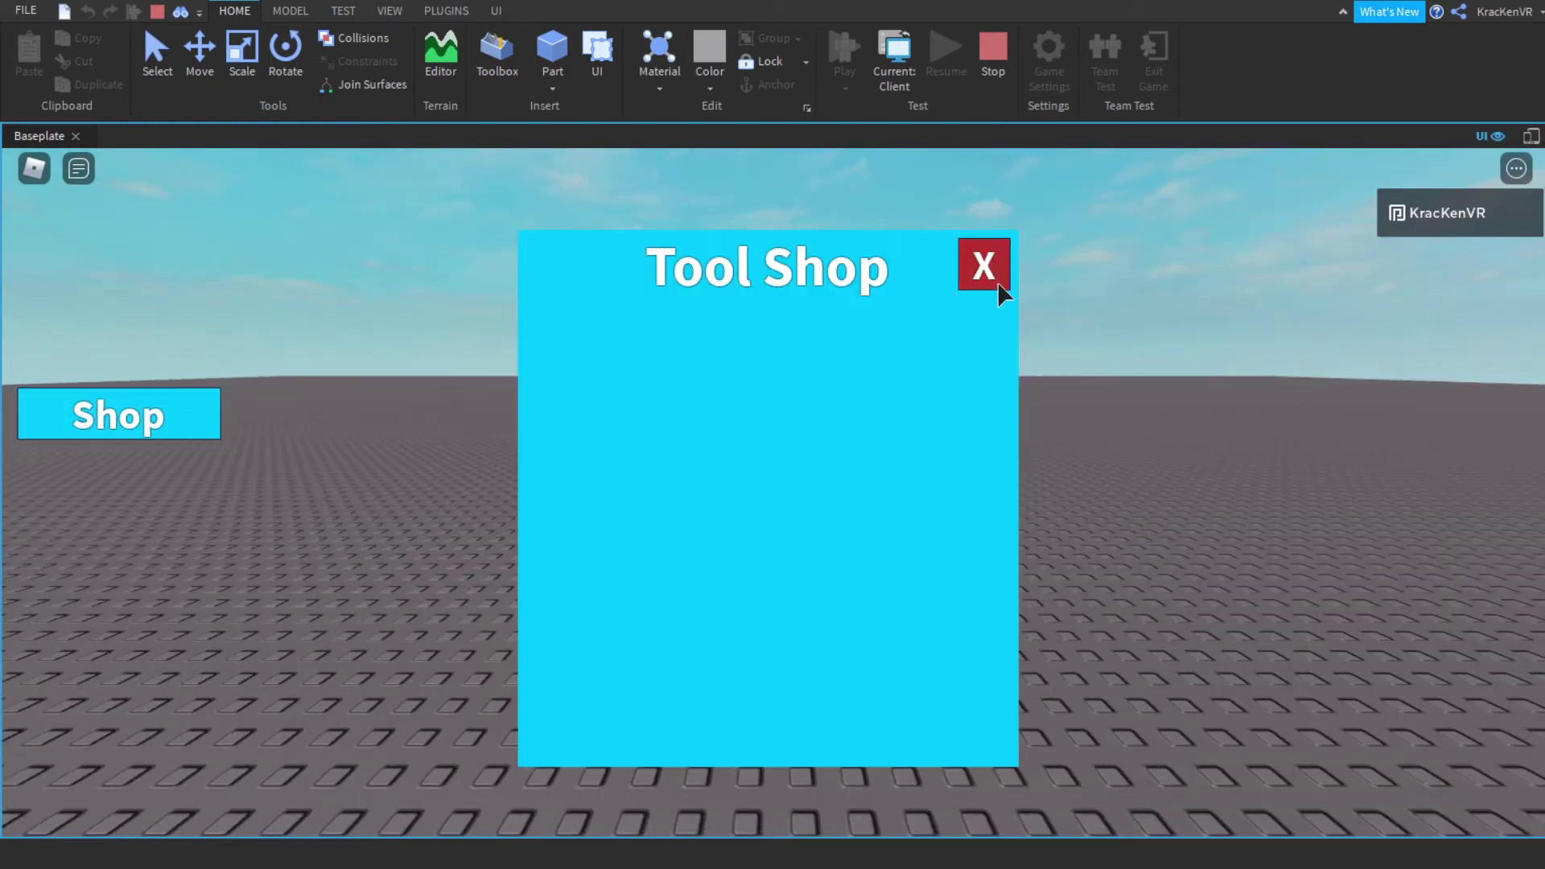
{"action": "right_click_drag", "start_coordinate": [1159, 451], "coordinate": [1163, 466]}
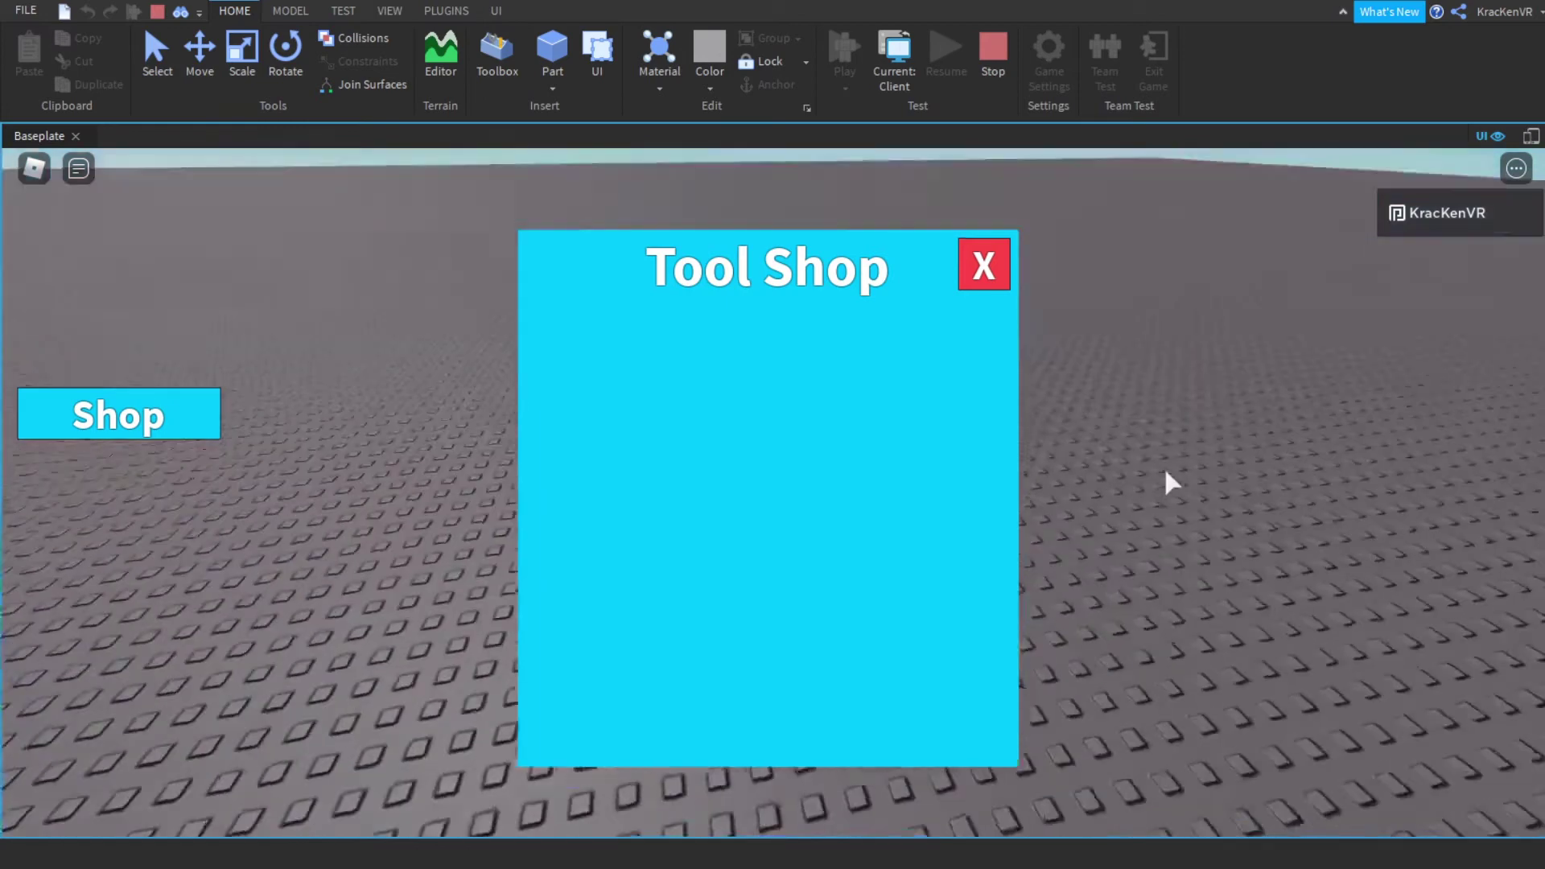
{"action": "left_click", "coordinate": [998, 277]}
{"action": "left_click", "coordinate": [148, 428]}
{"action": "left_click", "coordinate": [985, 264]}
{"action": "left_click", "coordinate": [62, 426]}
{"action": "left_click", "coordinate": [983, 264]}
{"action": "left_click", "coordinate": [120, 415]}
{"action": "left_click", "coordinate": [975, 262]}
{"action": "left_click", "coordinate": [137, 418]}
{"action": "left_click", "coordinate": [983, 264]}
{"action": "left_click", "coordinate": [993, 60]}
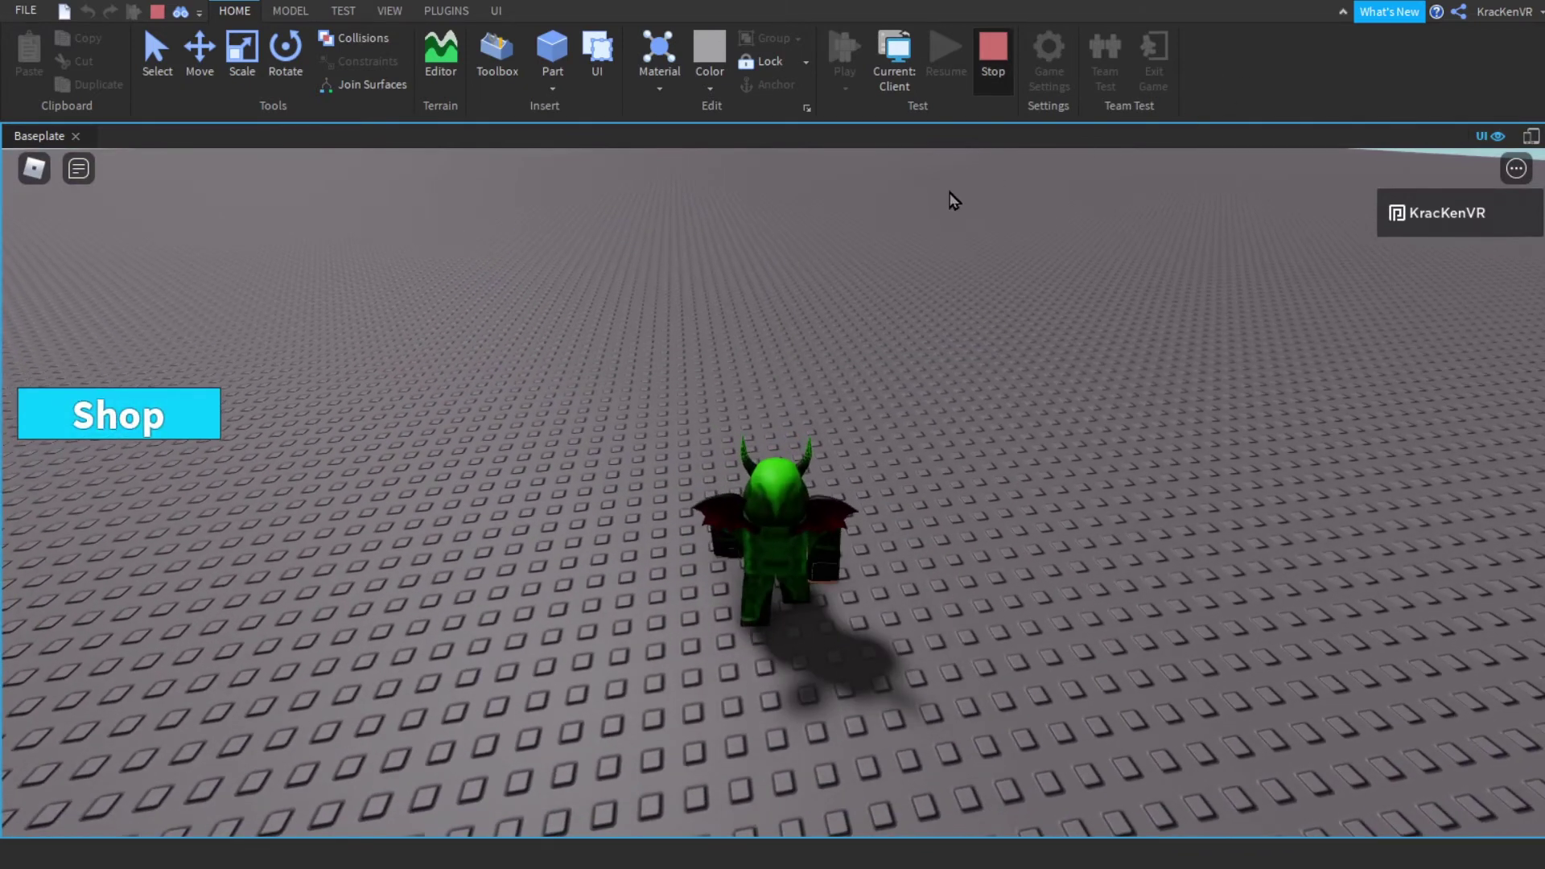
Add a text button inside the Frame, move it below the Tool Shop title and resize it to about 241 x 85
{"action": "left_click", "coordinate": [390, 11]}
{"action": "left_click", "coordinate": [125, 78]}
{"action": "left_click", "coordinate": [33, 75]}
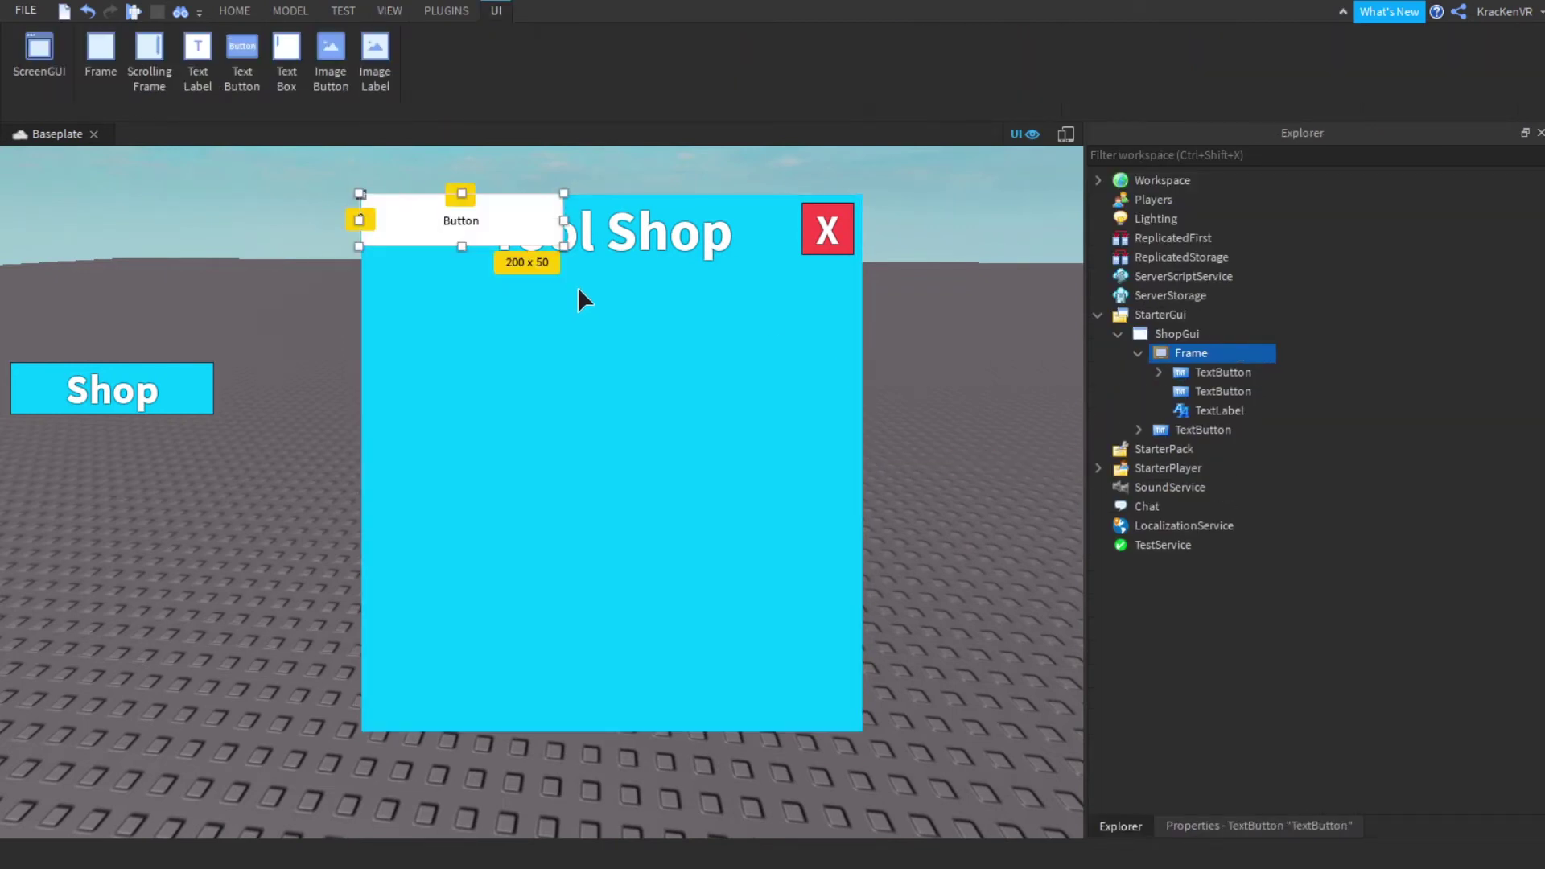
{"action": "left_click_drag", "start_coordinate": [577, 287], "coordinate": [692, 397]}
{"action": "left_click_drag", "start_coordinate": [803, 401], "coordinate": [862, 396]}
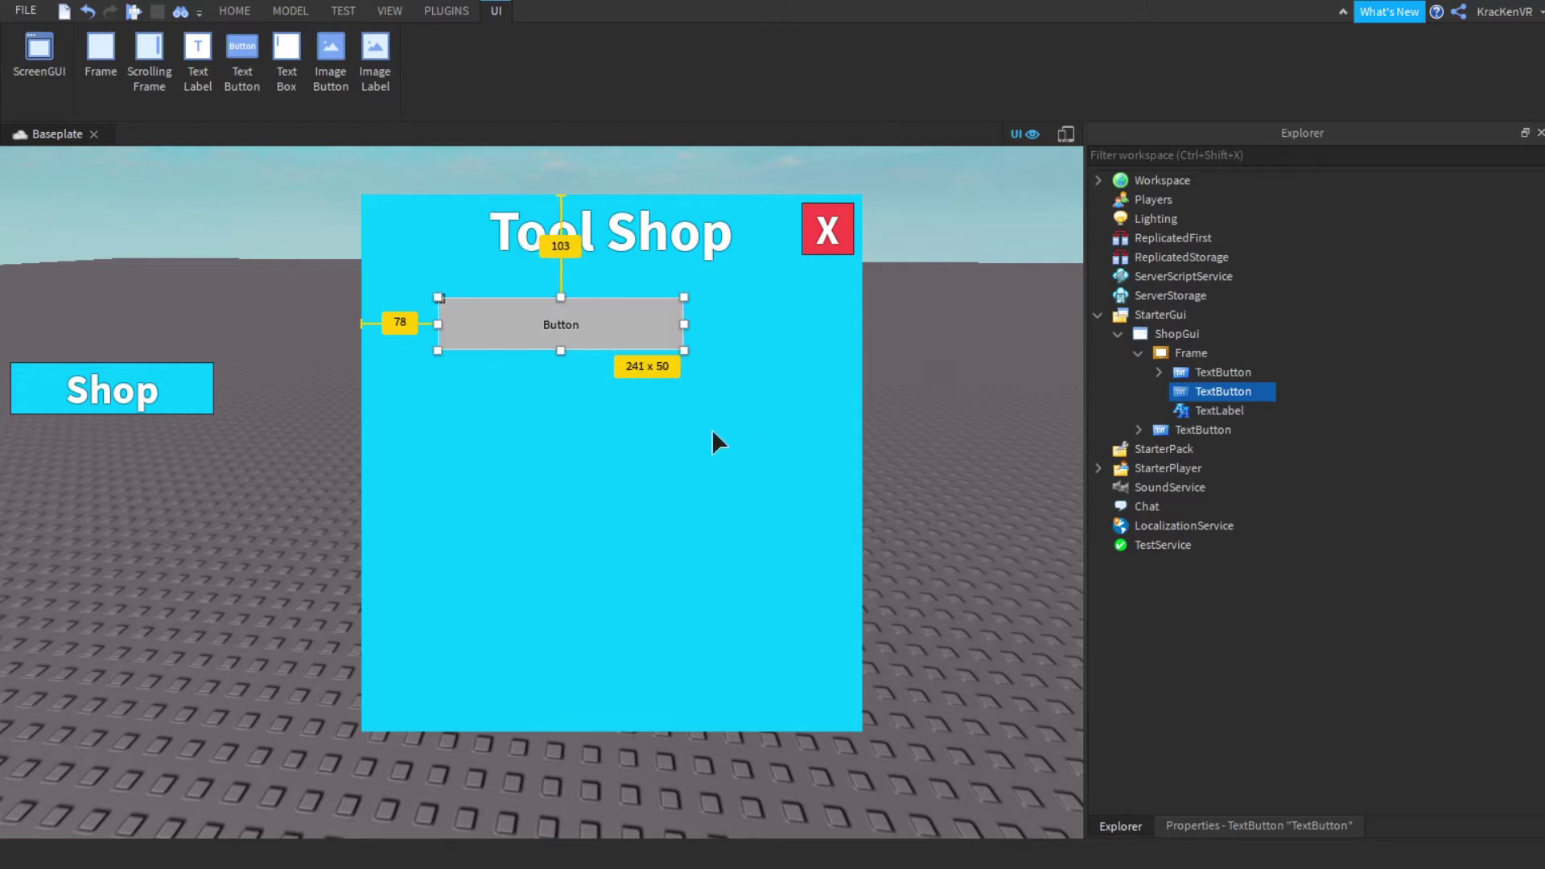
{"action": "left_click_drag", "start_coordinate": [700, 448], "coordinate": [698, 486]}
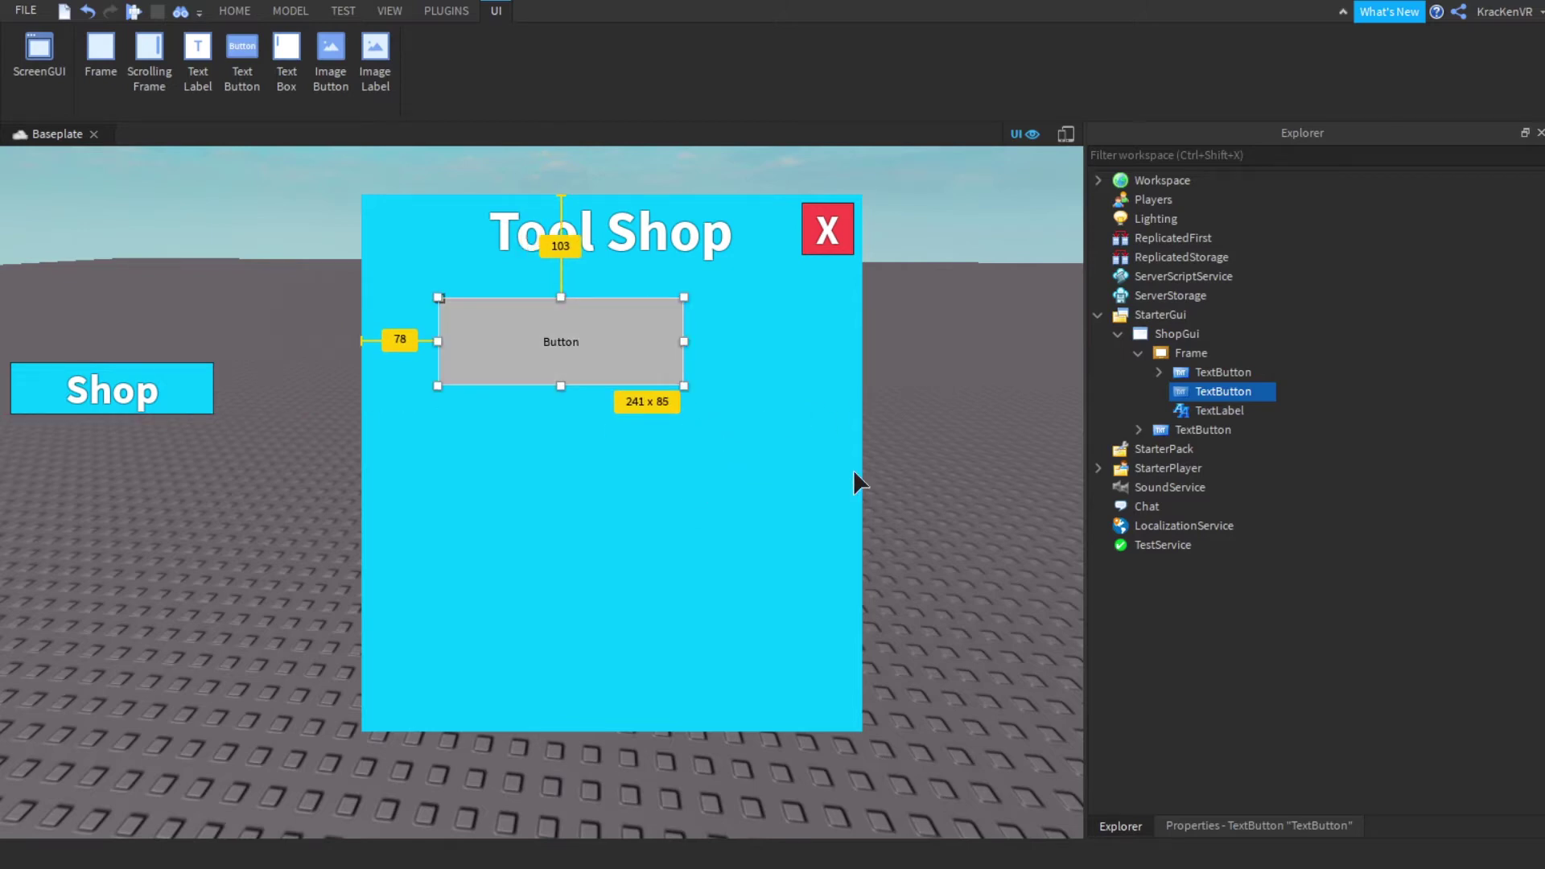
Set the new button's BackgroundColor3 to green, 106, 255, 83
{"action": "left_click", "coordinate": [1259, 825]}
{"action": "left_click", "coordinate": [1320, 281]}
{"action": "left_click_drag", "start_coordinate": [1155, 390], "coordinate": [1166, 390]}
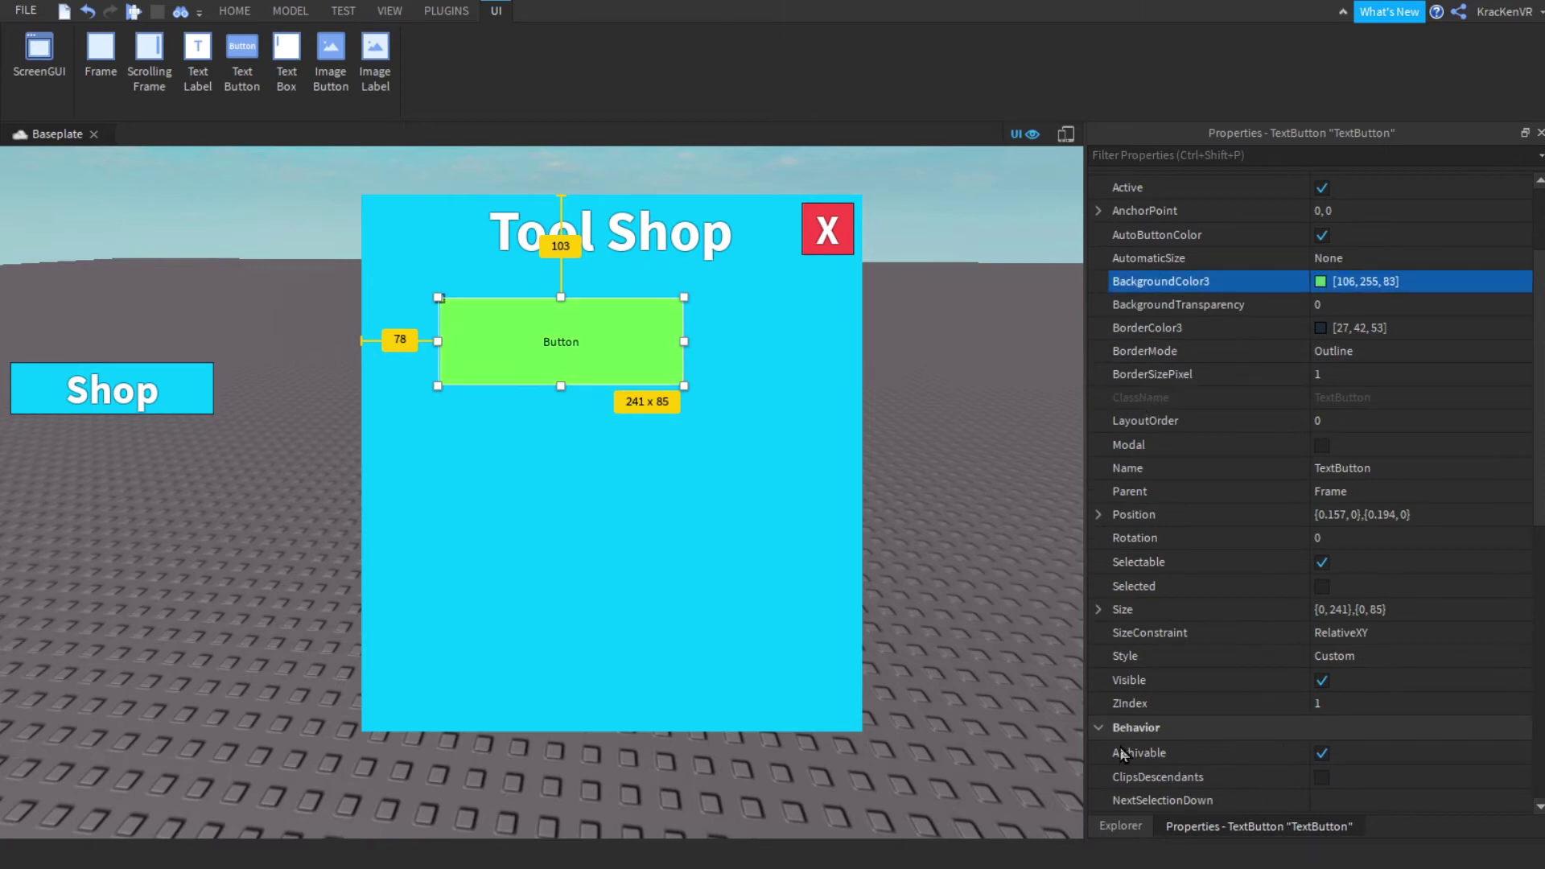
Enable TextScaled on the green button and set its TextColor3 to 255, 255, 255
{"action": "scroll", "coordinate": [1141, 563], "scroll_direction": "down", "scroll_amount": 7}
{"action": "scroll", "coordinate": [1322, 527], "scroll_direction": "down", "scroll_amount": 2}
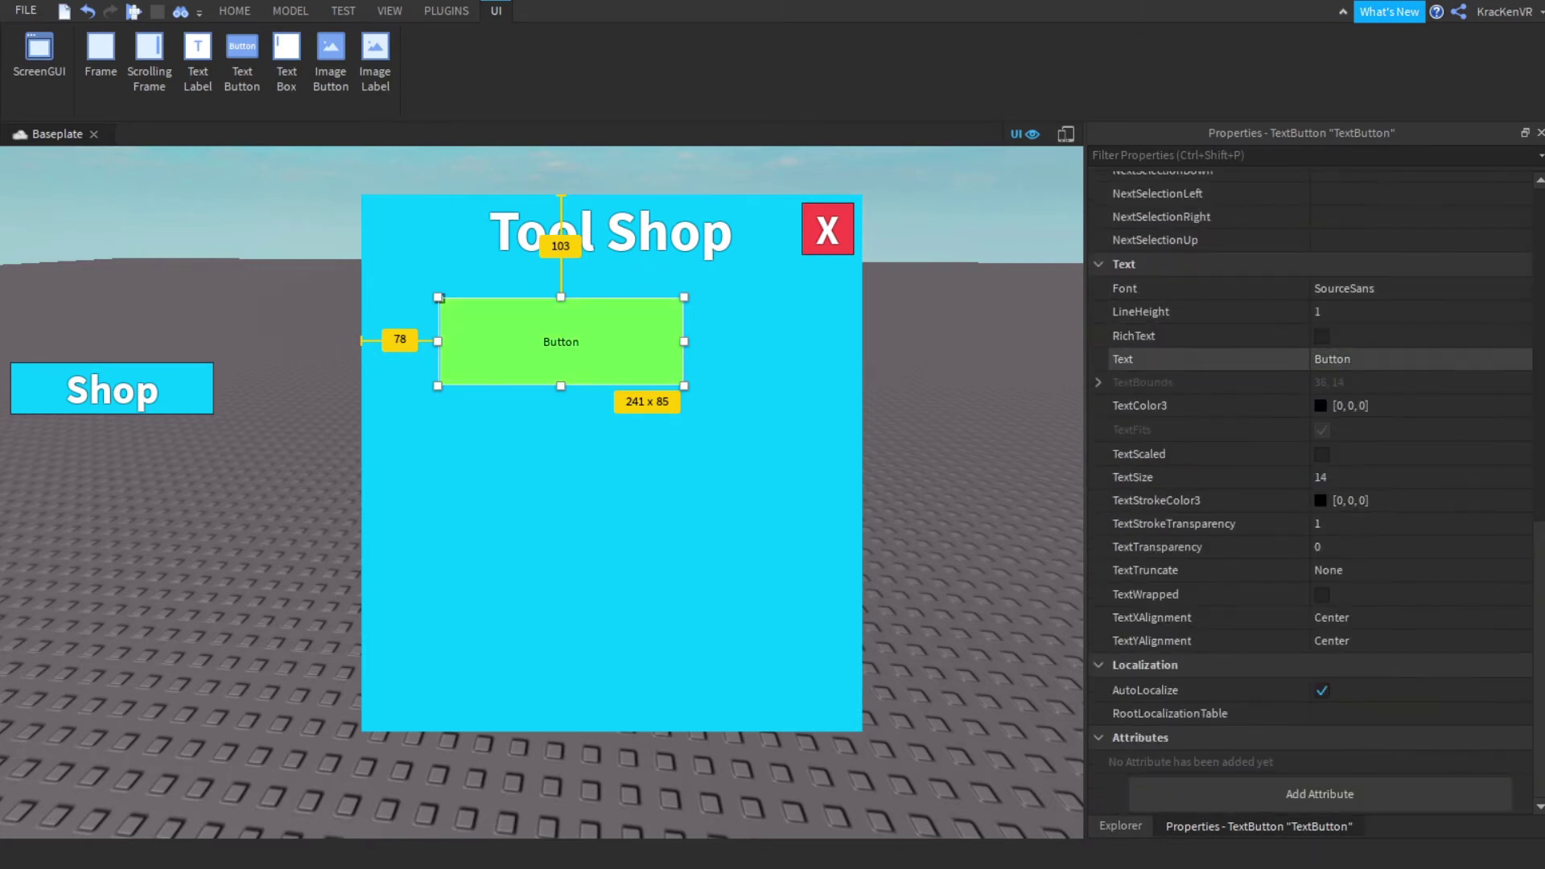
{"action": "left_click", "coordinate": [1352, 360]}
{"action": "left_click", "coordinate": [1321, 455]}
{"action": "left_click", "coordinate": [1321, 454]}
{"action": "left_click", "coordinate": [1368, 406]}
{"action": "type", "text": "25"}
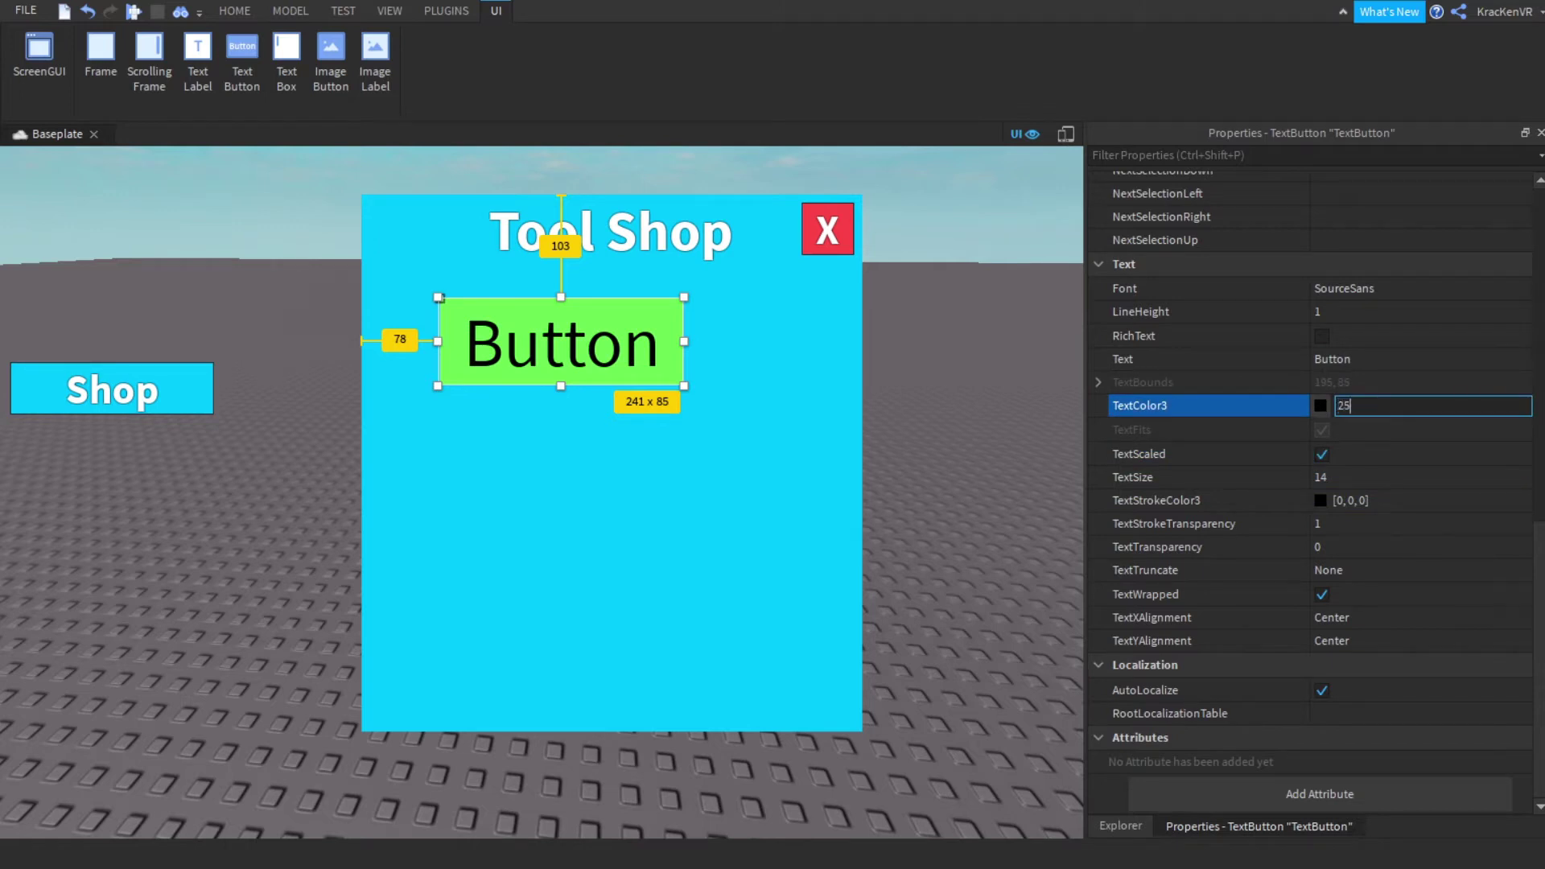
{"action": "type", "text": "5, 255, 255"}
{"action": "key", "text": "Return"}
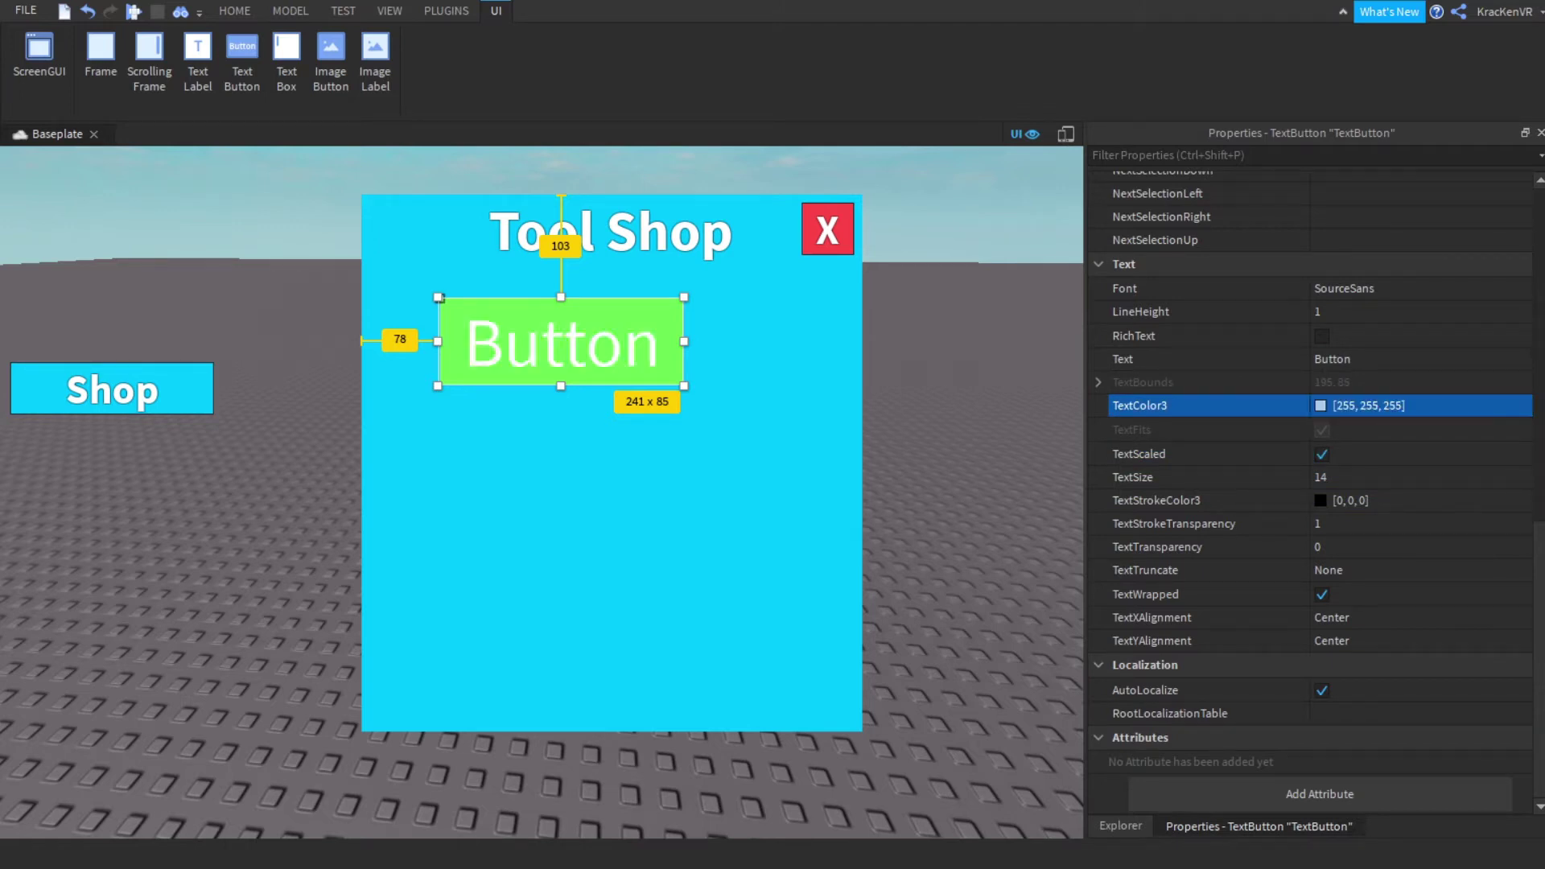
Set the green button's TextStrokeTransparency to 0.75 and its font to SourceSansBold
{"action": "left_click", "coordinate": [1368, 500]}
{"action": "left_click", "coordinate": [1359, 524]}
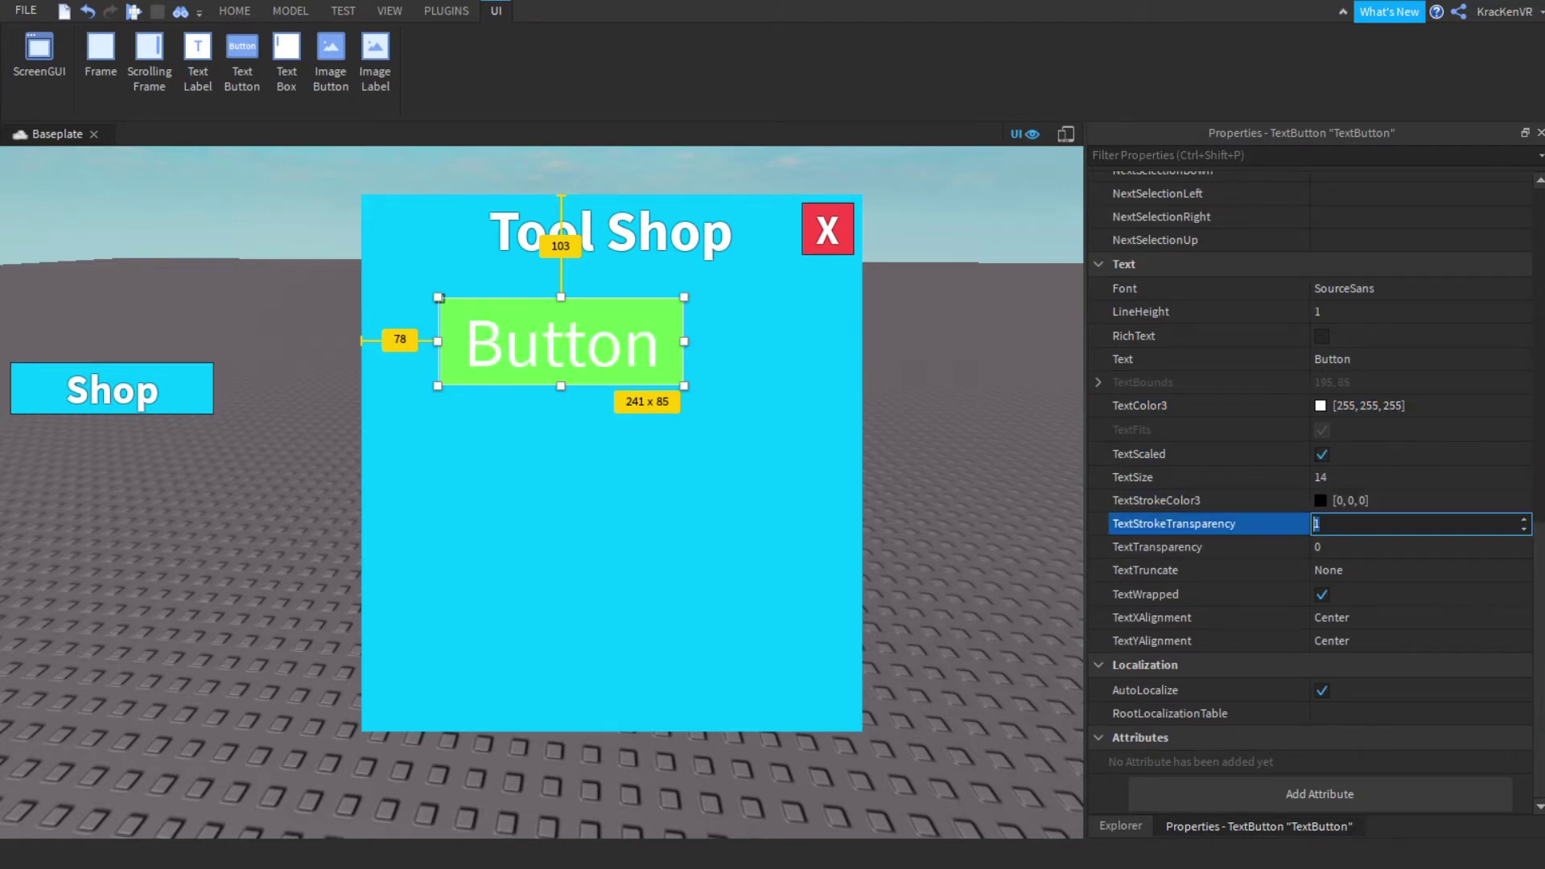
{"action": "key", "text": "Return"}
{"action": "left_click", "coordinate": [1368, 288]}
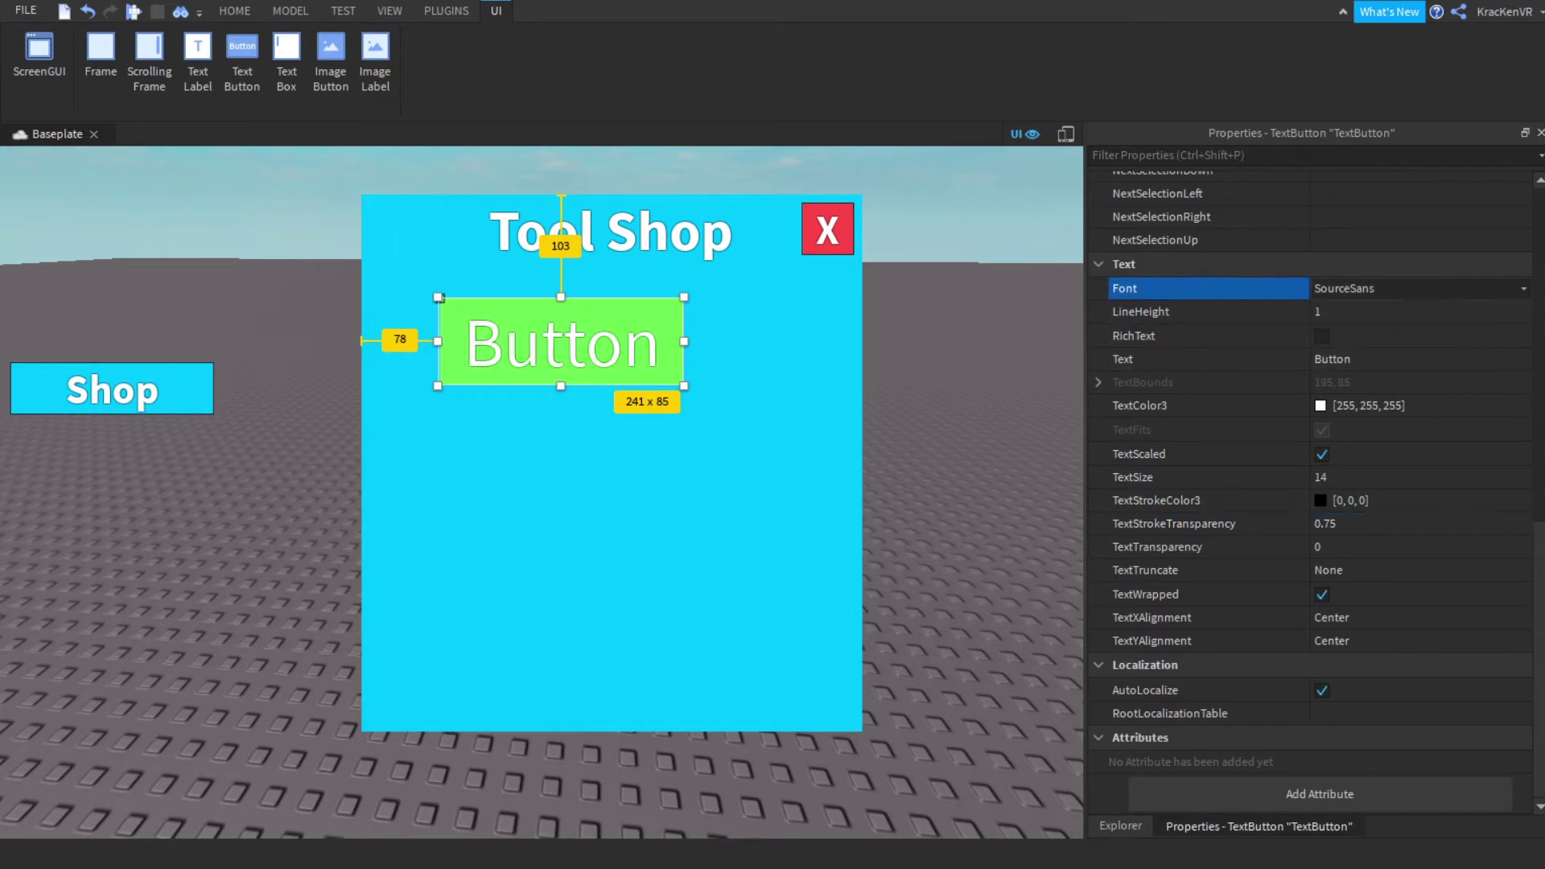
{"action": "left_click", "coordinate": [1368, 312]}
{"action": "left_click", "coordinate": [1367, 386]}
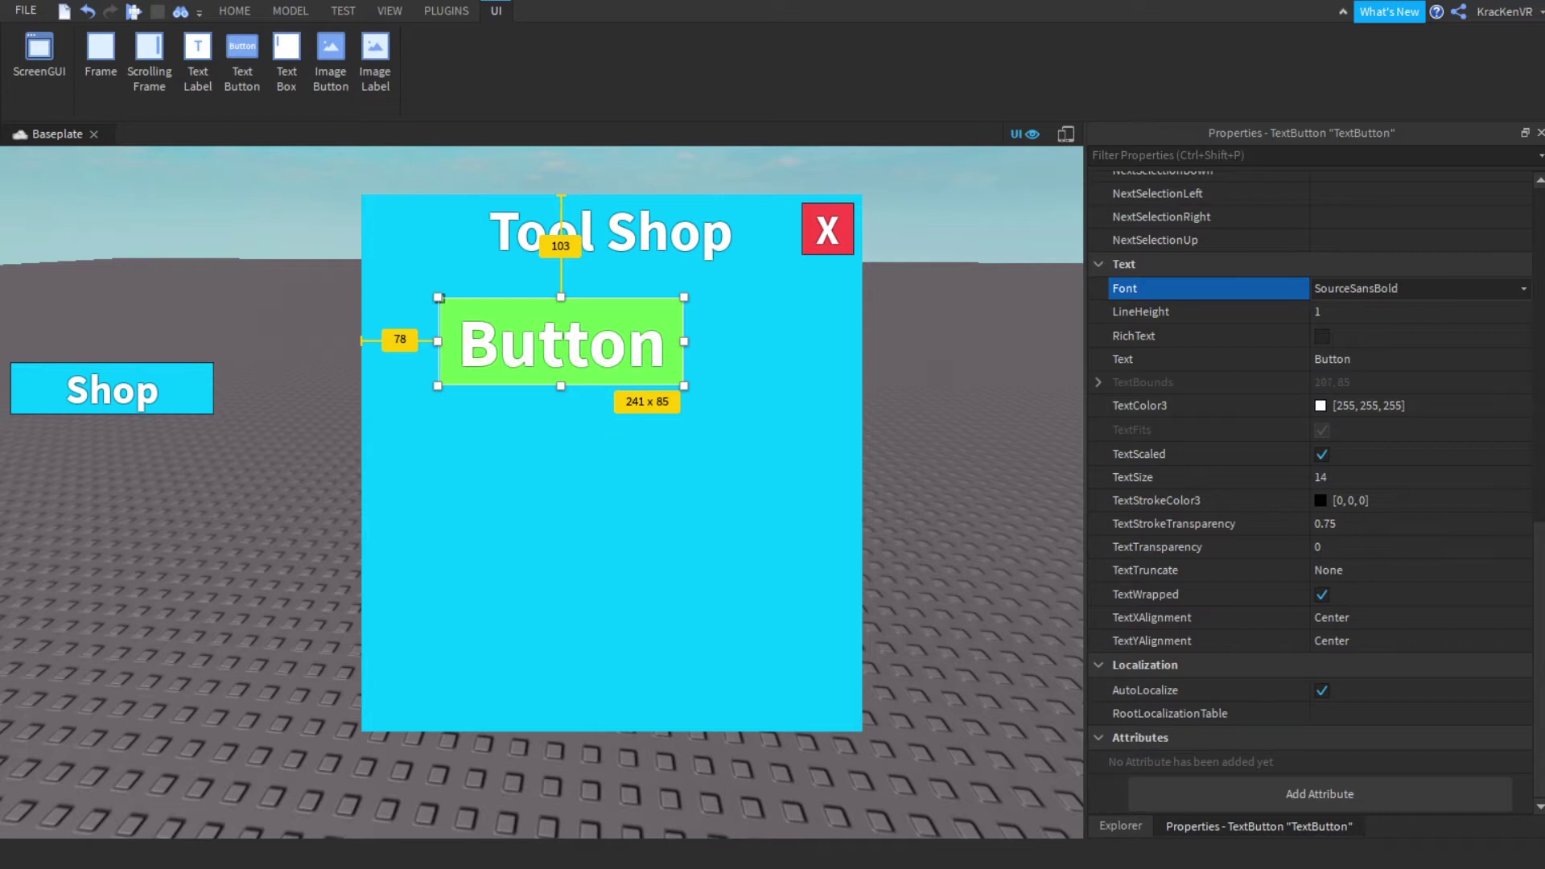
Set the green button's text to Sword
{"action": "left_click", "coordinate": [1367, 359]}
{"action": "type", "text": "Swo"}
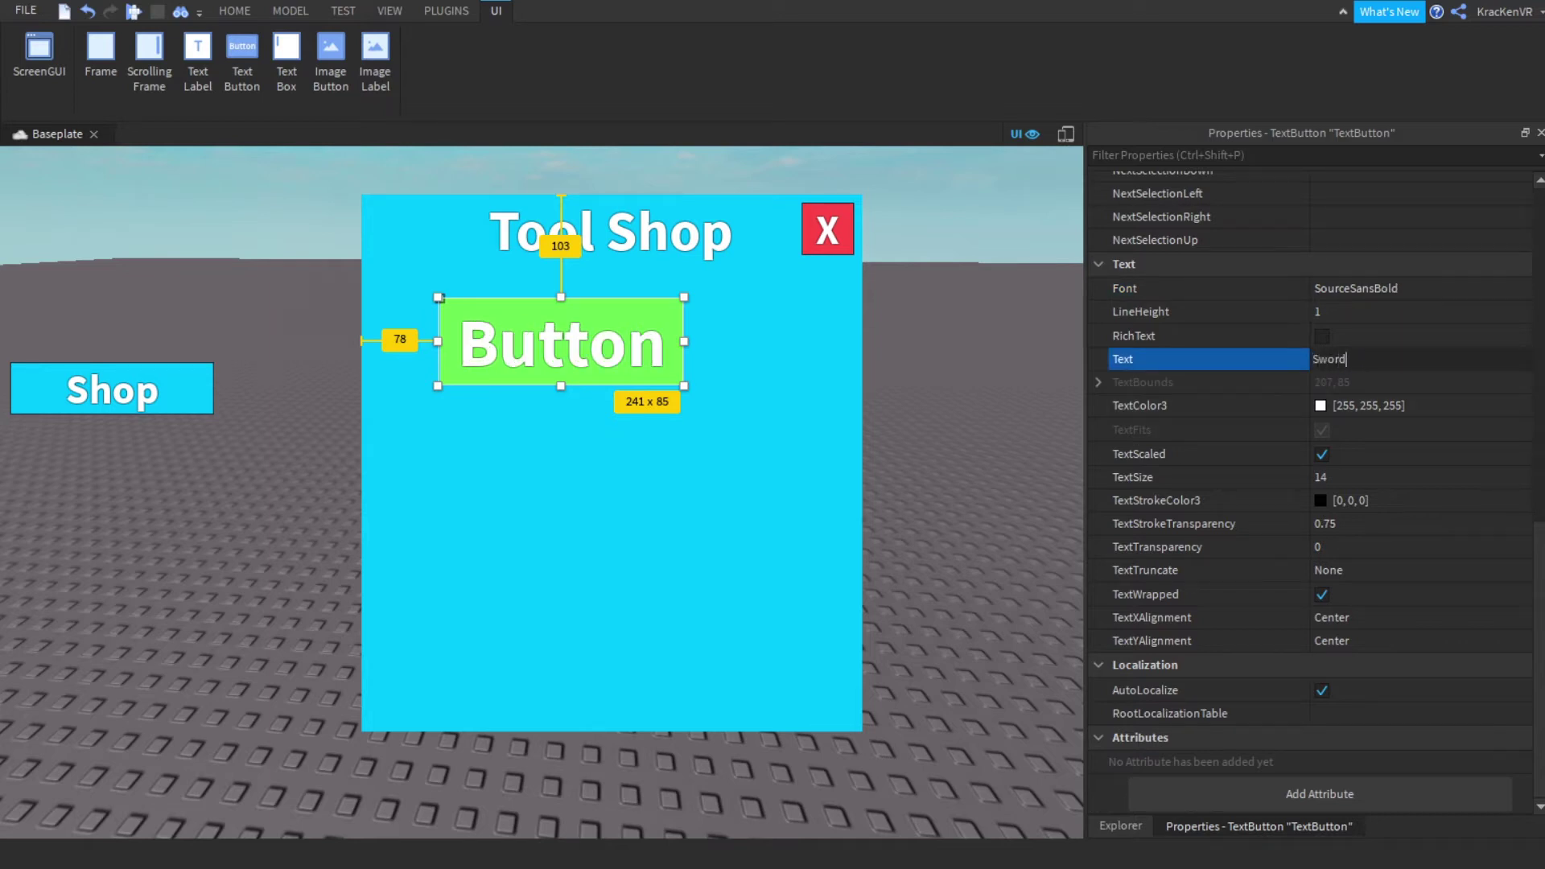
{"action": "type", "text": "rd"}
{"action": "key", "text": "Return"}
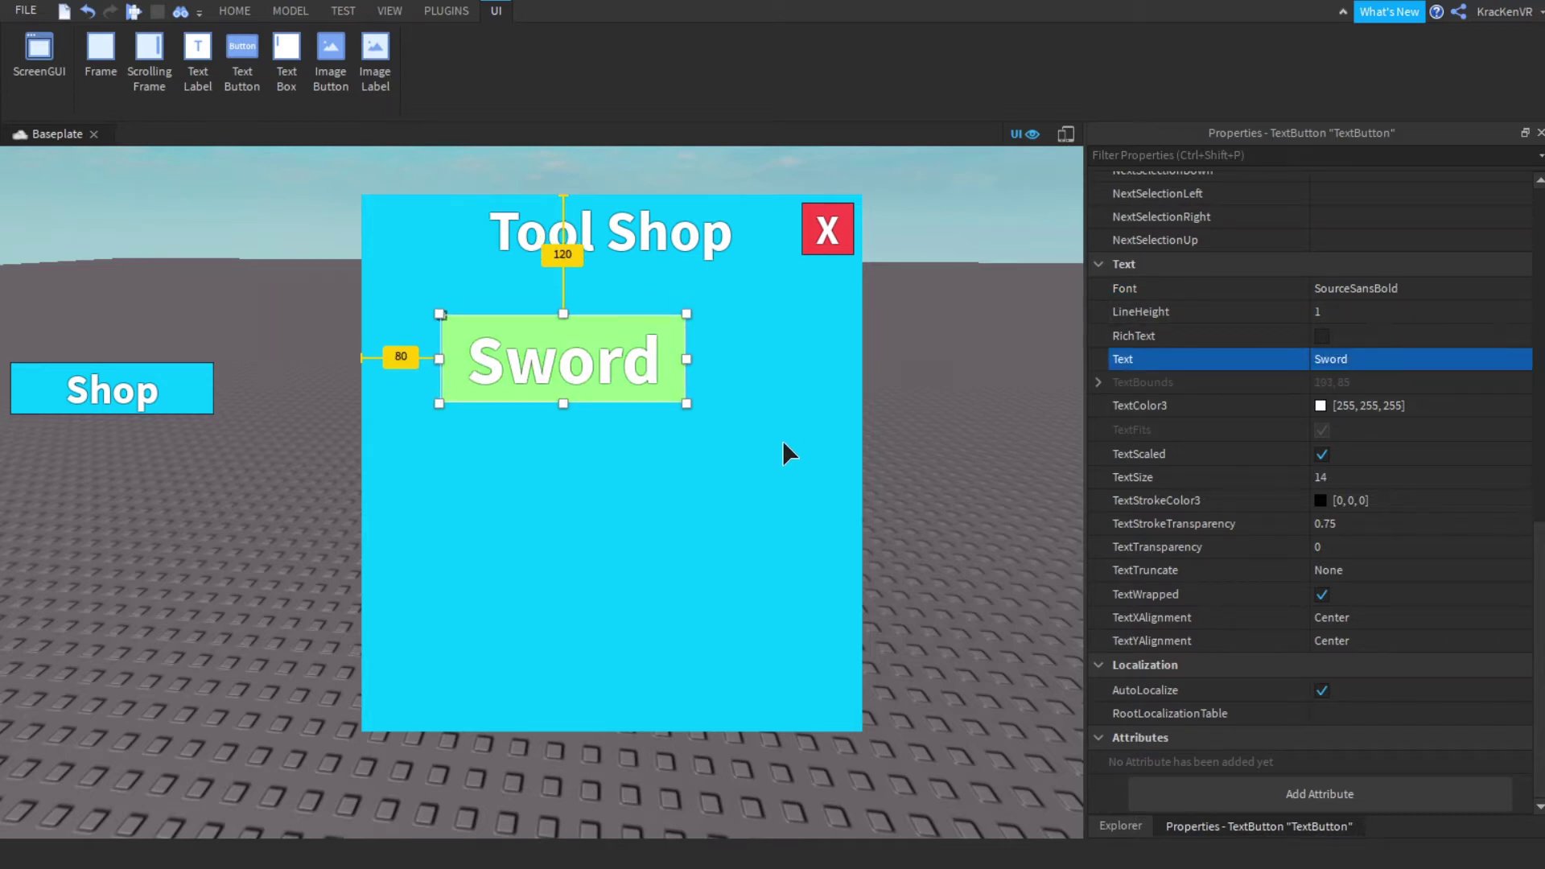
Move the Sword button to about 58 from the Frame's left edge and 119 from its top, and resize it to about 241 x 65
{"action": "left_click_drag", "start_coordinate": [745, 452], "coordinate": [730, 448]}
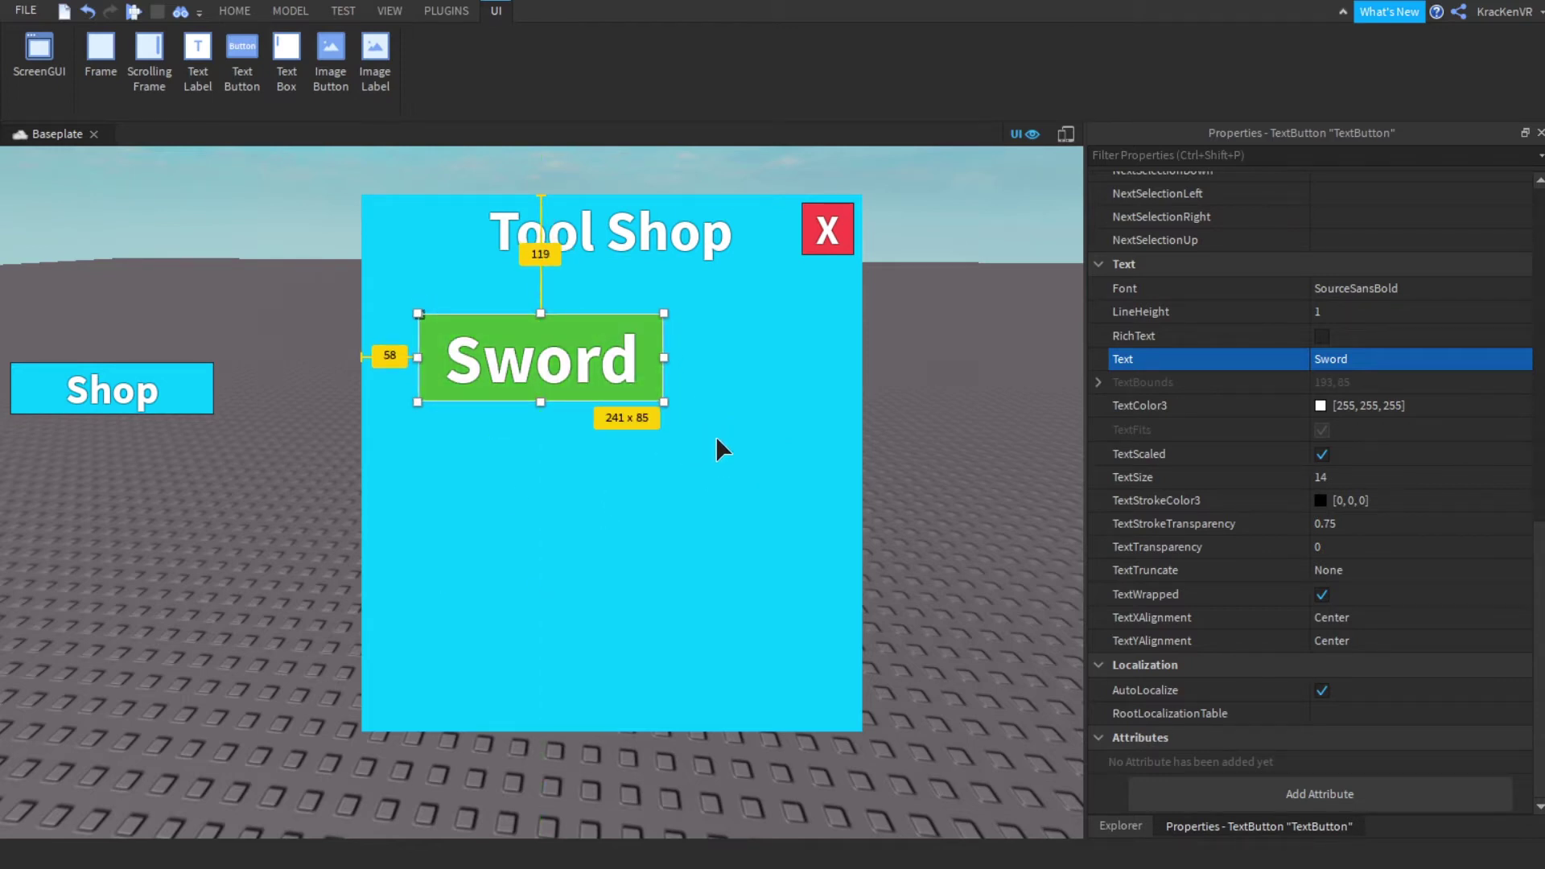
{"action": "left_click_drag", "start_coordinate": [675, 507], "coordinate": [666, 483]}
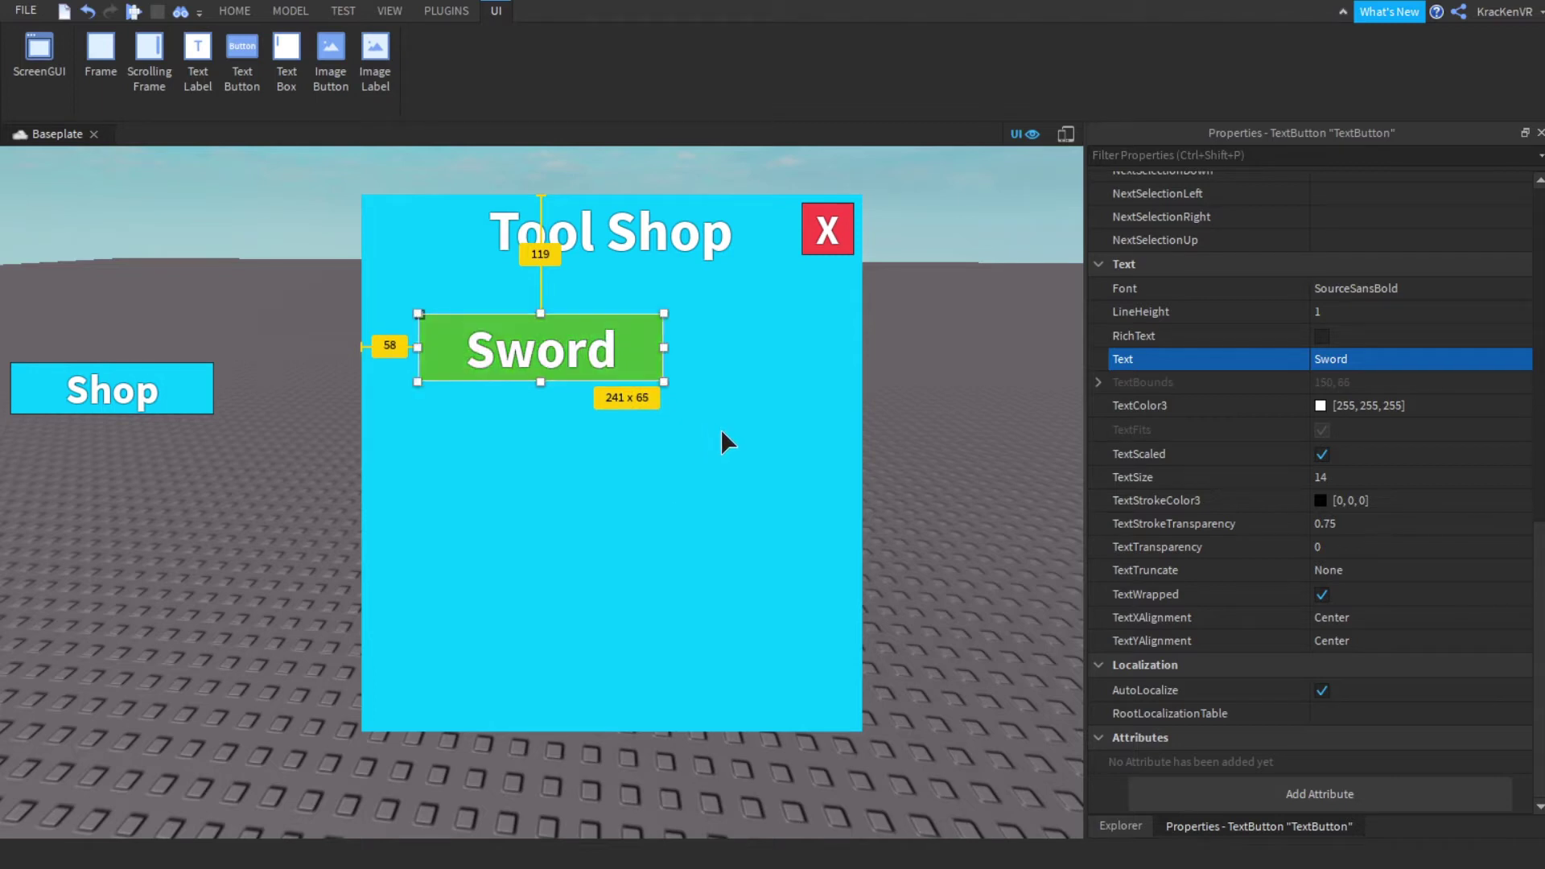
{"action": "left_click", "coordinate": [1120, 825]}
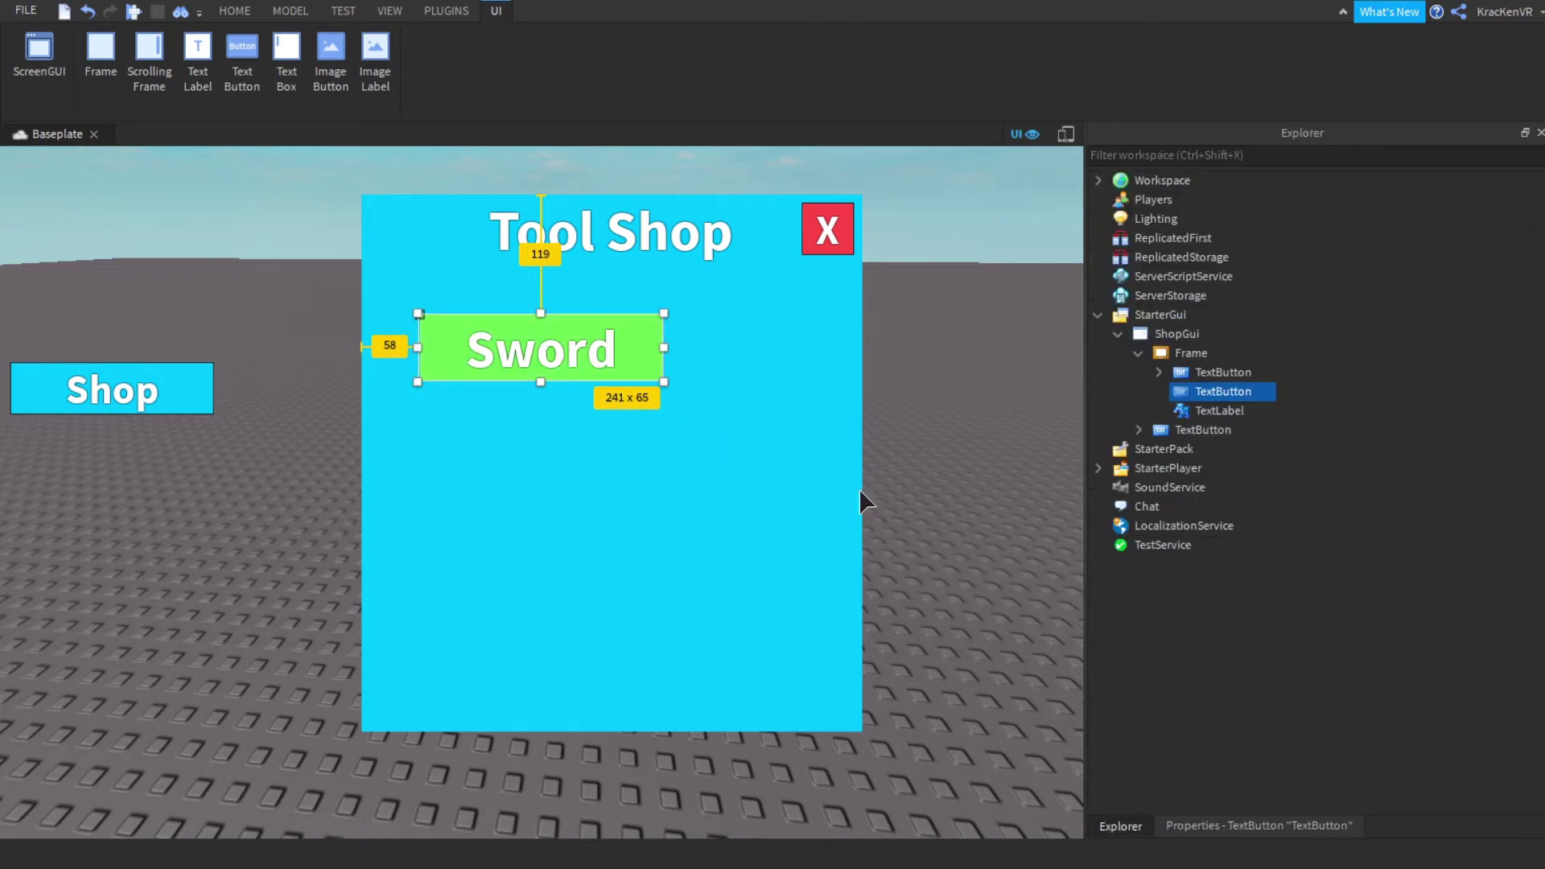
Duplicate the Sword button, place the copy directly below it and change its text to Pistol
{"action": "key", "text": "ctrl+d"}
{"action": "left_click_drag", "start_coordinate": [594, 348], "coordinate": [597, 430]}
{"action": "double_click", "coordinate": [570, 453]}
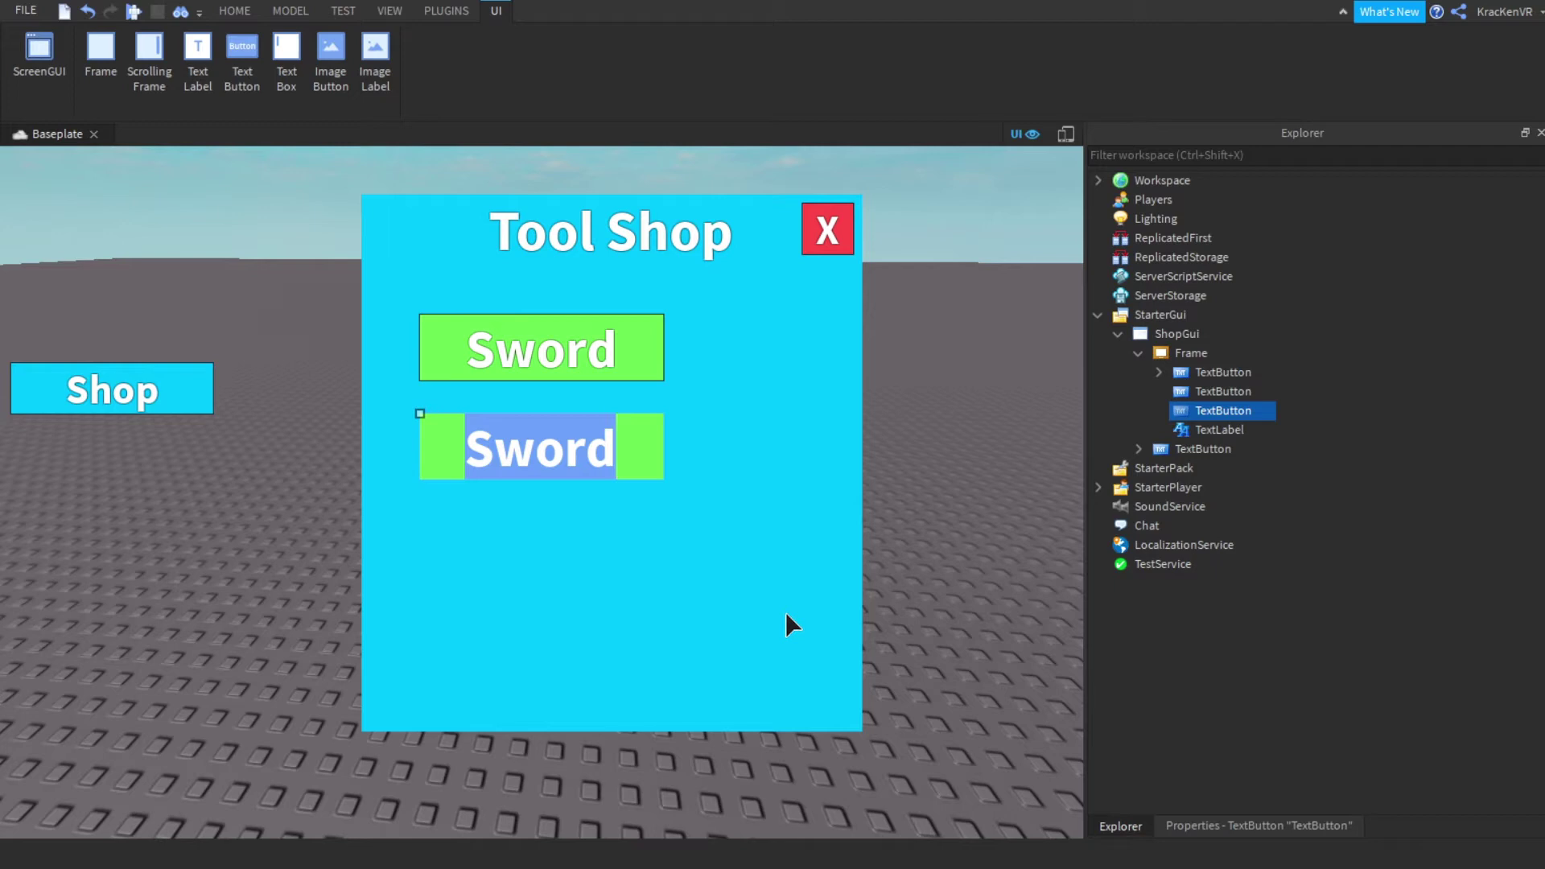
{"action": "type", "text": "Pistol"}
{"action": "key", "text": "Return"}
Duplicate the Pistol button, place the copy below it as a third button and change its text to Sword 2
{"action": "key", "text": "ctrl+d"}
{"action": "left_click_drag", "start_coordinate": [721, 568], "coordinate": [722, 693]}
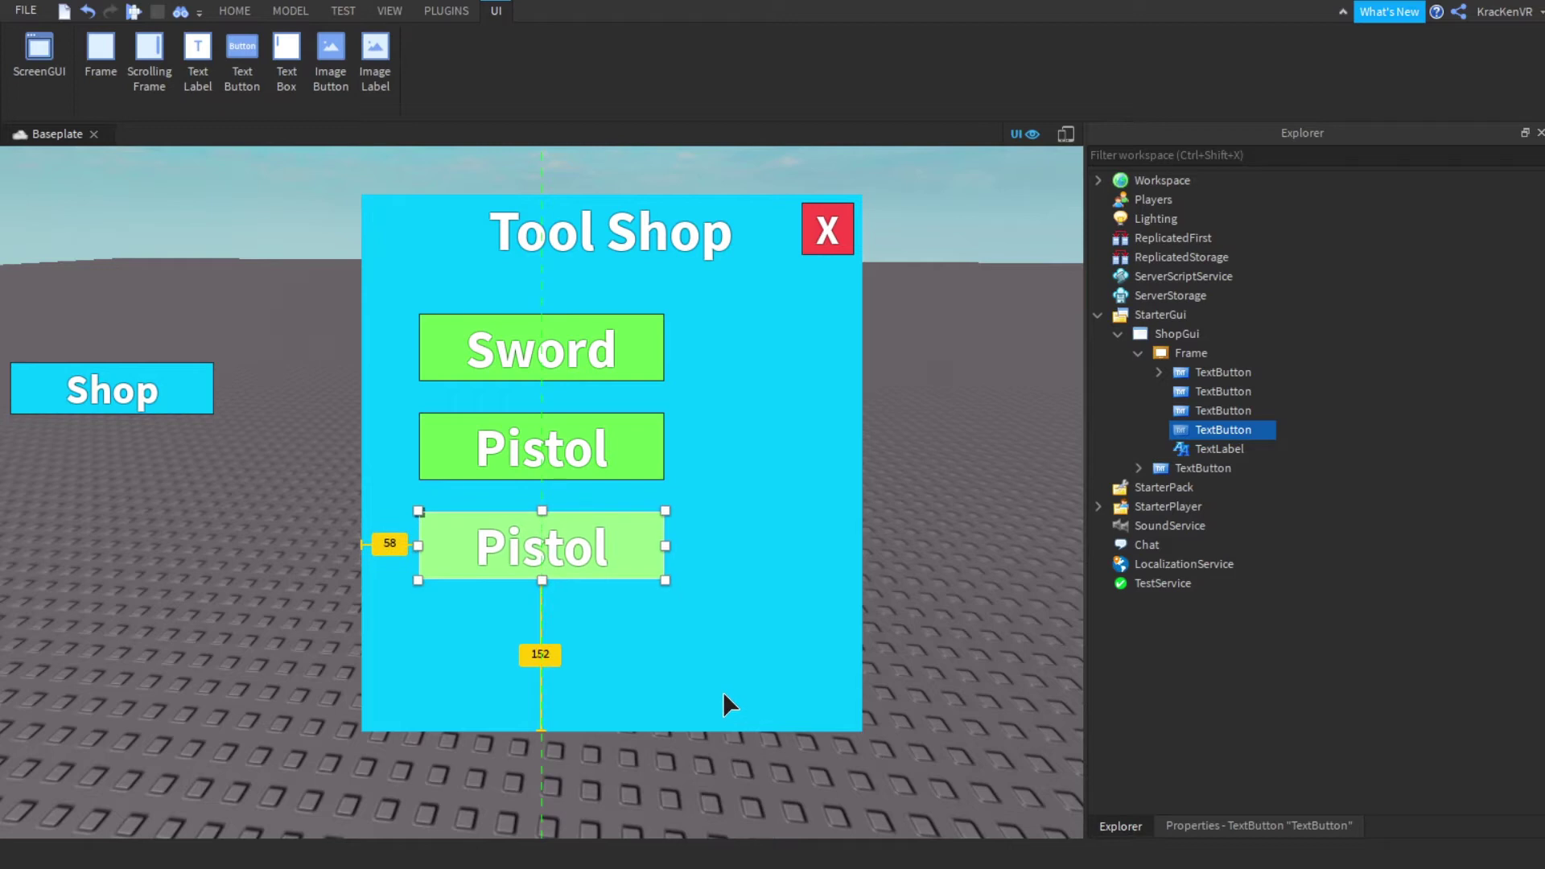
{"action": "double_click", "coordinate": [722, 692]}
{"action": "key", "text": "ctrl+a"}
{"action": "key", "text": "BackSpace"}
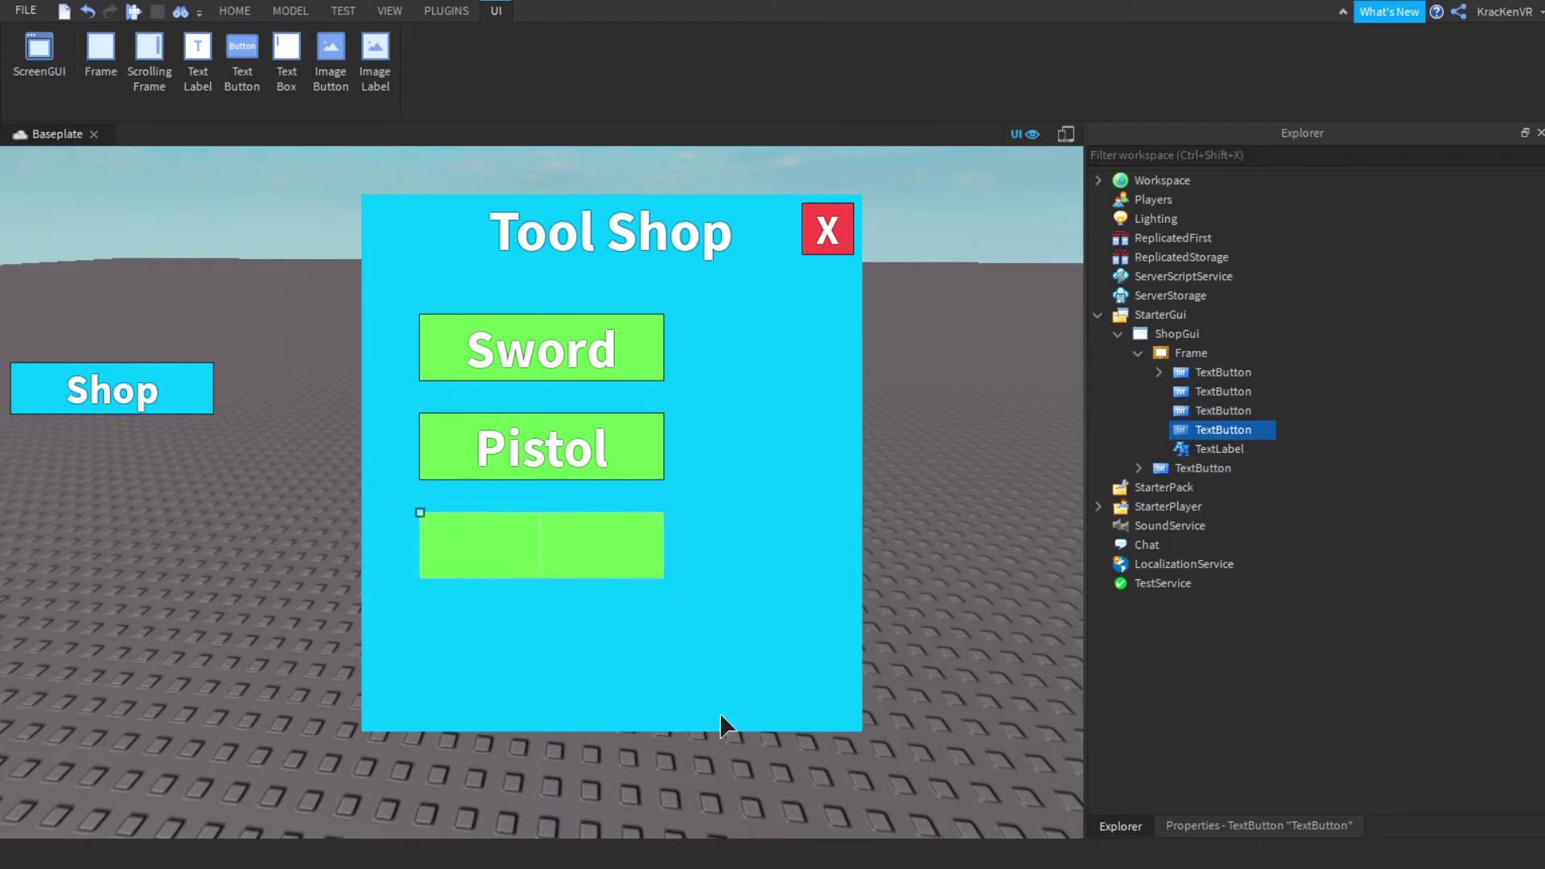
{"action": "type", "text": "Sword 2"}
{"action": "left_click", "coordinate": [664, 586]}
{"action": "left_click", "coordinate": [708, 585]}
Change the topmost green button's text to Sword 1
{"action": "double_click", "coordinate": [730, 560]}
{"action": "left_click", "coordinate": [713, 438]}
{"action": "double_click", "coordinate": [708, 442]}
{"action": "left_click", "coordinate": [732, 445]}
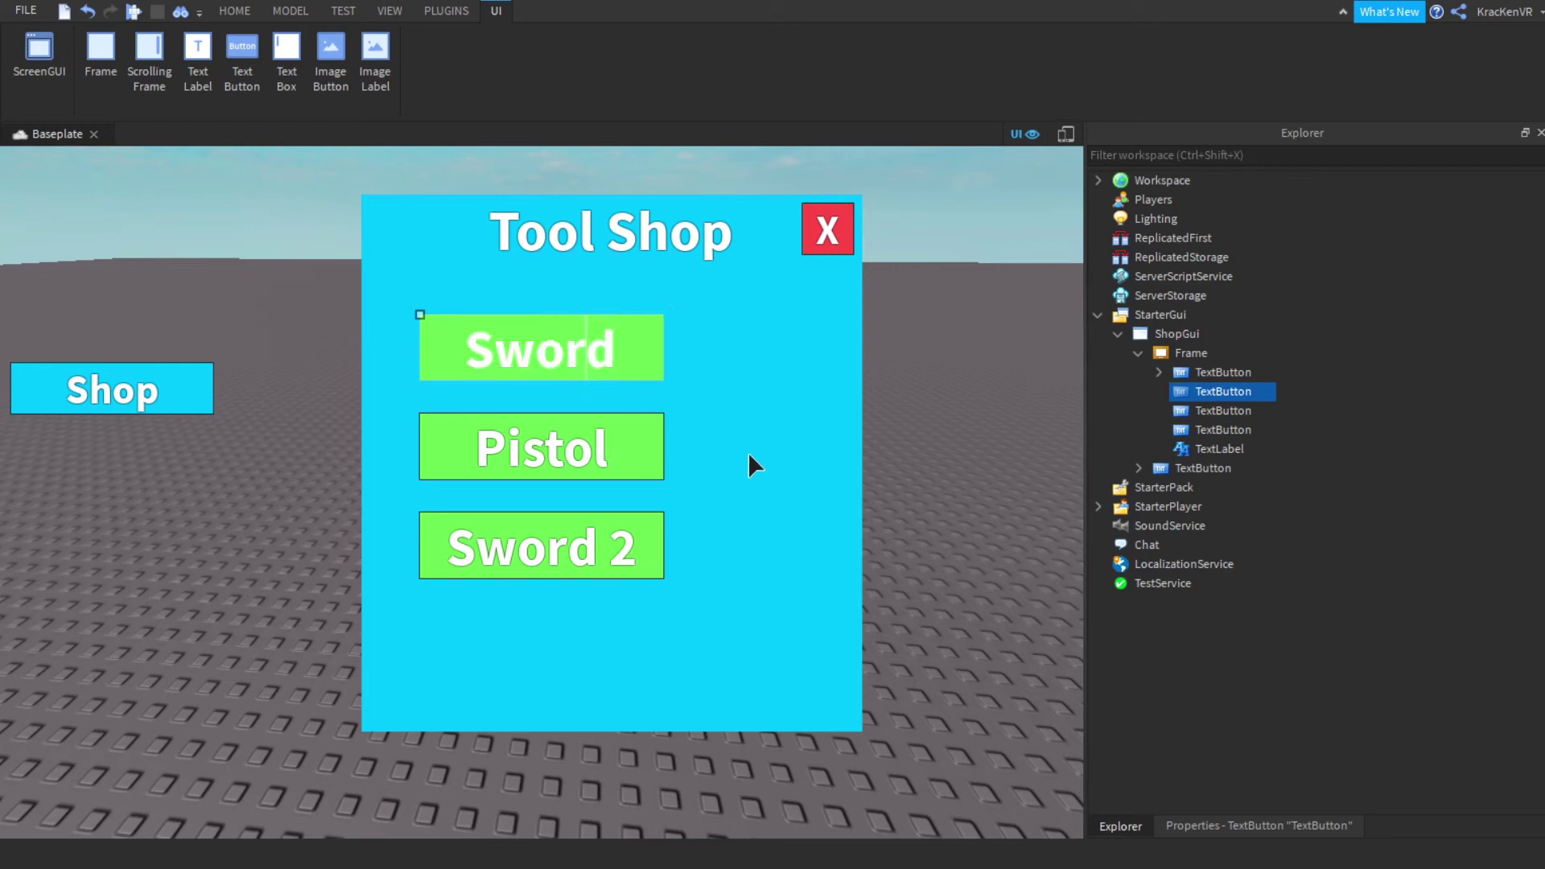
{"action": "type", "text": "1"}
{"action": "key", "text": "Return"}
Replace the Pistol text on the middle button with Sword 2
{"action": "double_click", "coordinate": [690, 553]}
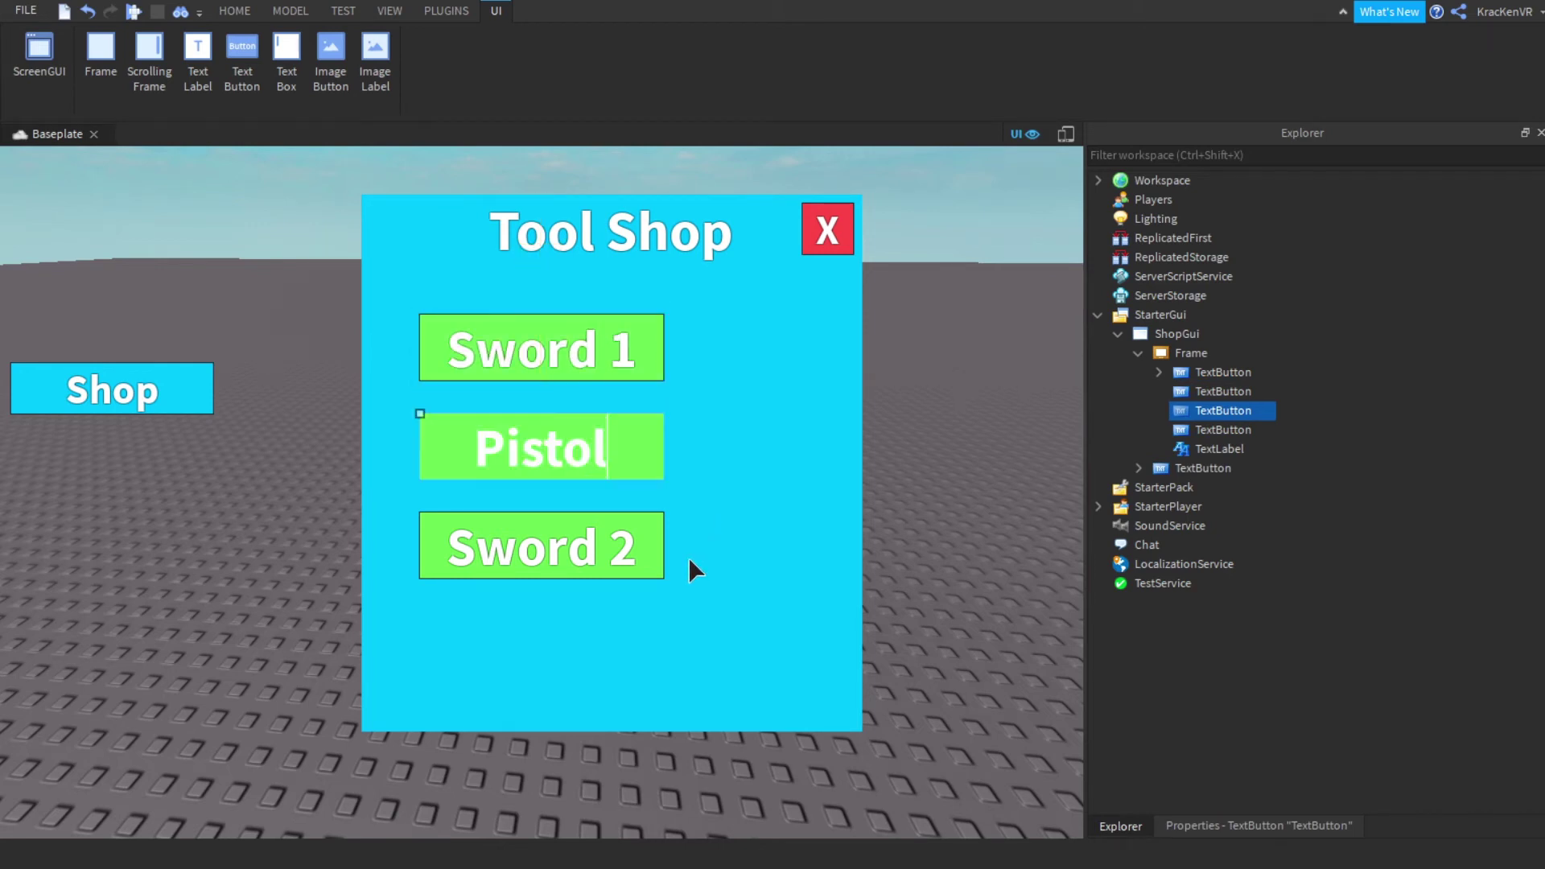
{"action": "key", "text": "BackSpace"}
{"action": "key", "text": "BackSpace"}
{"action": "key", "text": "BackSpace"}
{"action": "key", "text": "BackSpace"}
{"action": "key", "text": "BackSpace"}
{"action": "key", "text": "BackSpace"}
{"action": "type", "text": "Sword 2"}
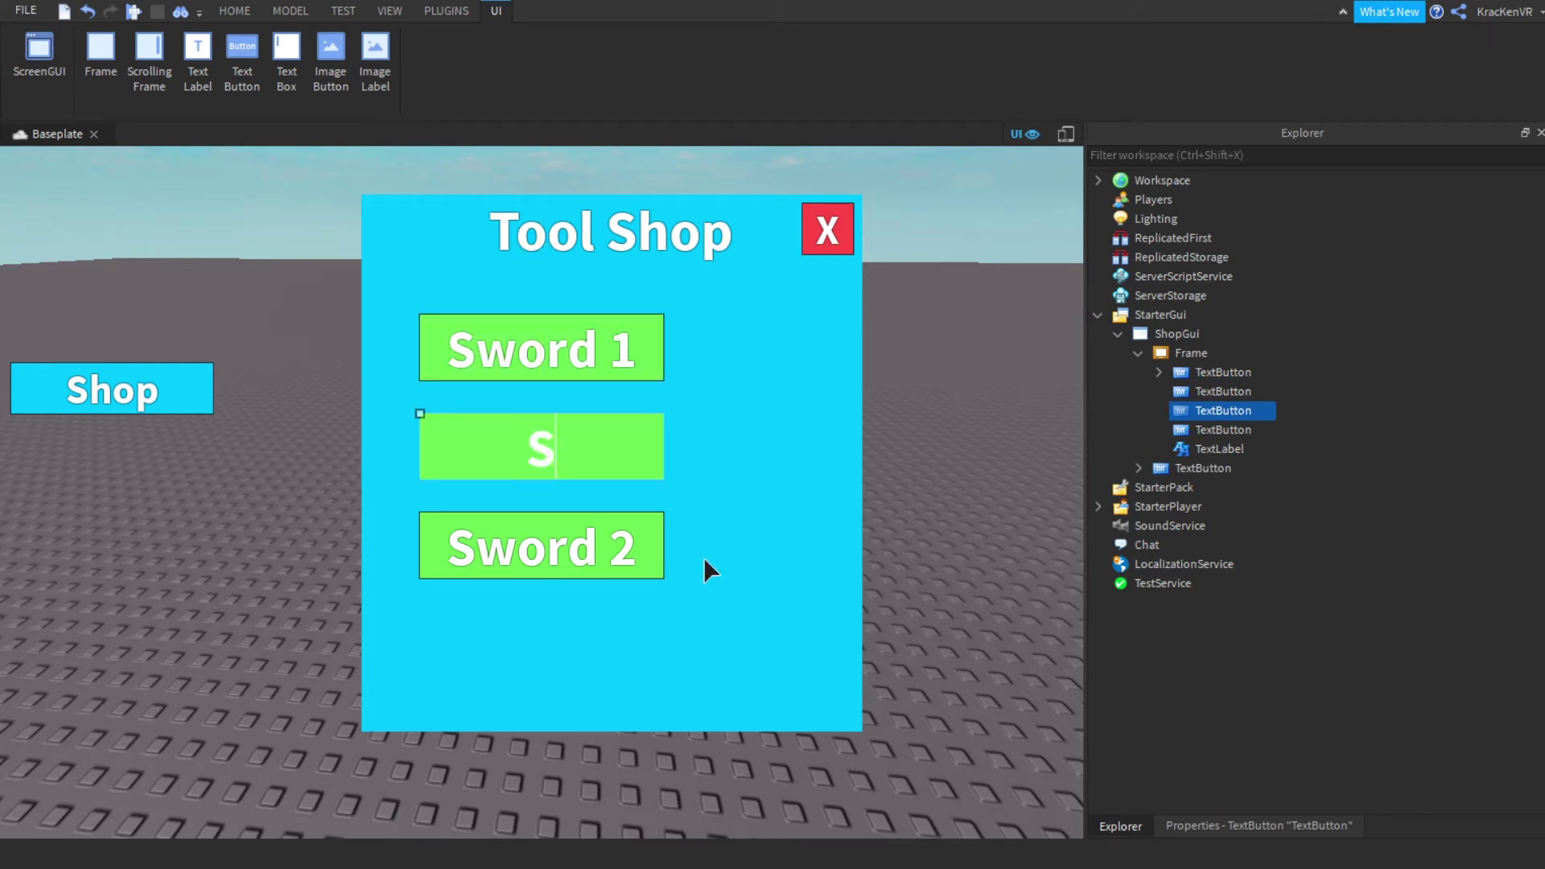
{"action": "key", "text": "Return"}
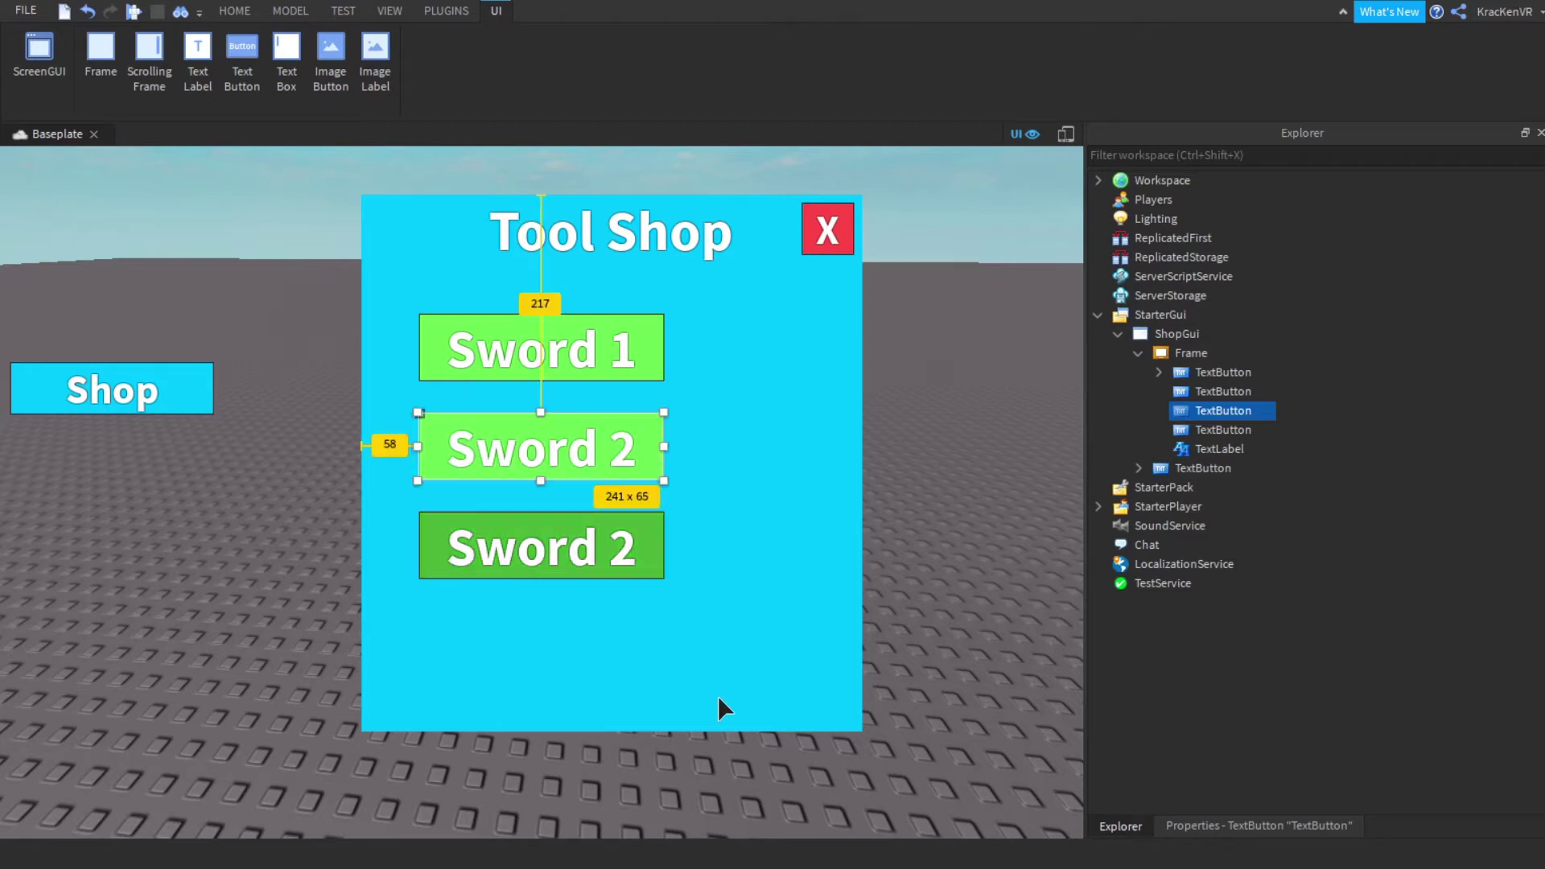
Change the lowest green button's text to Sword 3 and clear the selection
{"action": "double_click", "coordinate": [717, 695]}
{"action": "left_click", "coordinate": [776, 678]}
{"action": "key", "text": "BackSpace"}
{"action": "type", "text": "3"}
{"action": "key", "text": "BackSpace"}
{"action": "key", "text": "BackSpace"}
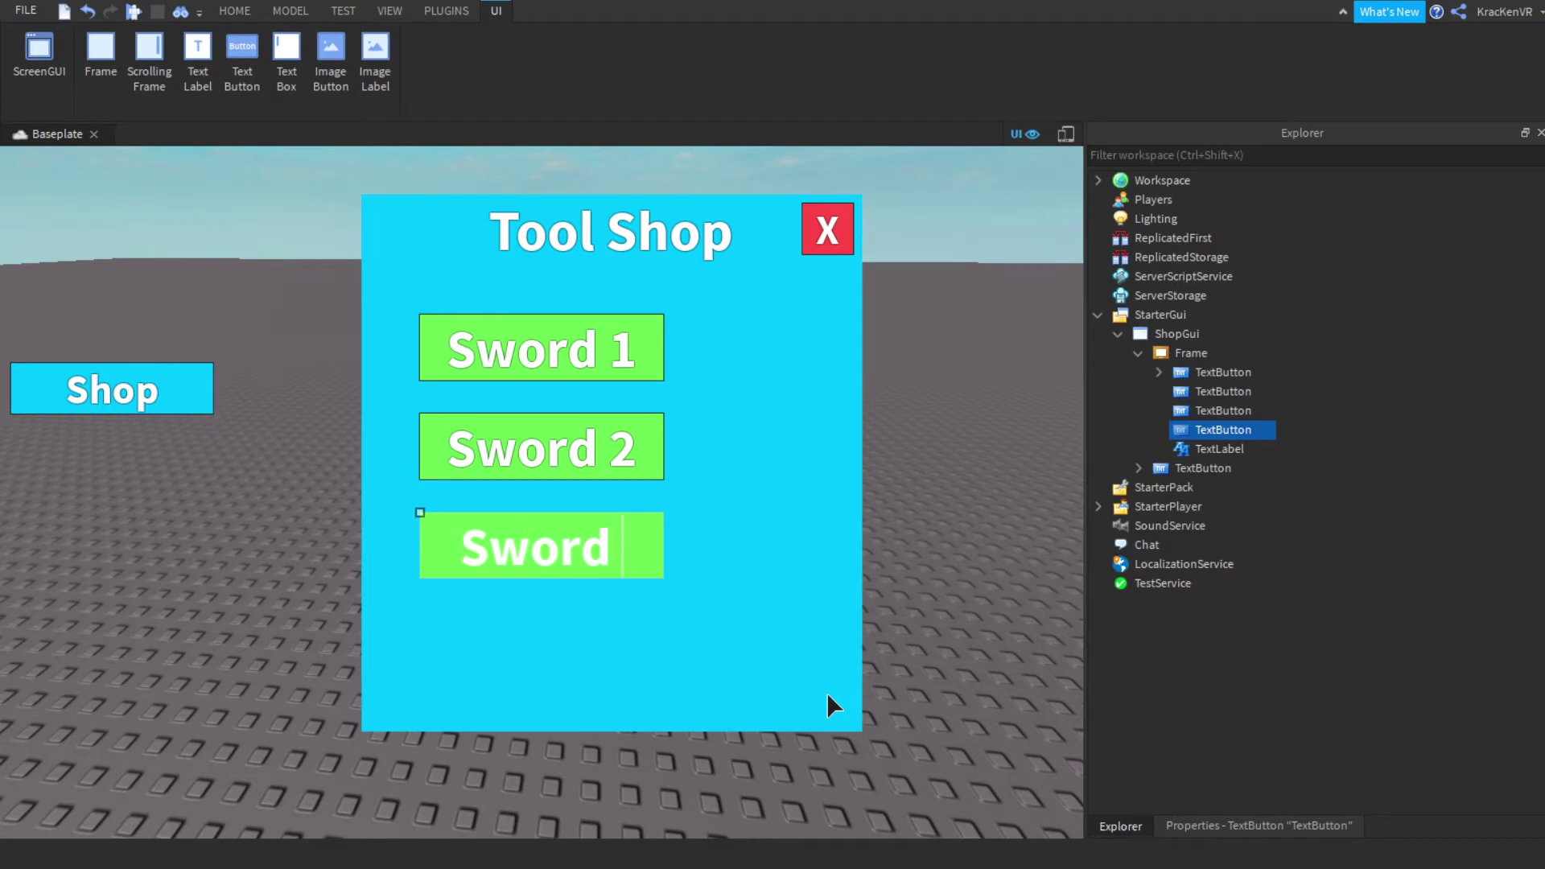
{"action": "type", "text": "3"}
{"action": "key", "text": "Return"}
{"action": "key", "text": "Escape"}
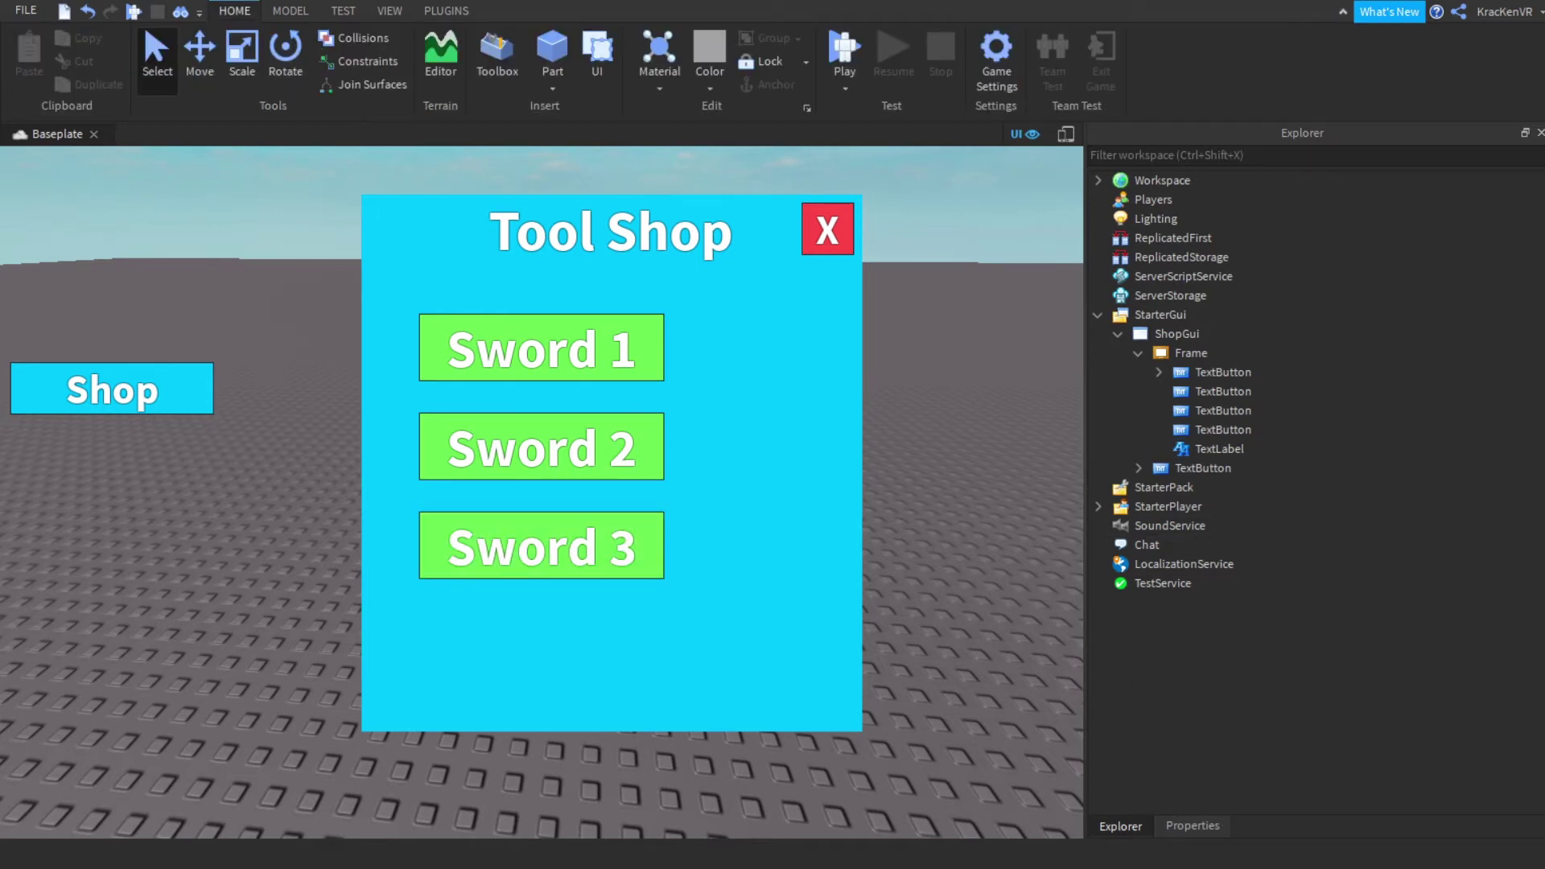
Add a RemoteEvent to ReplicatedStorage and name it Sword1Event
{"action": "left_click", "coordinate": [1223, 392]}
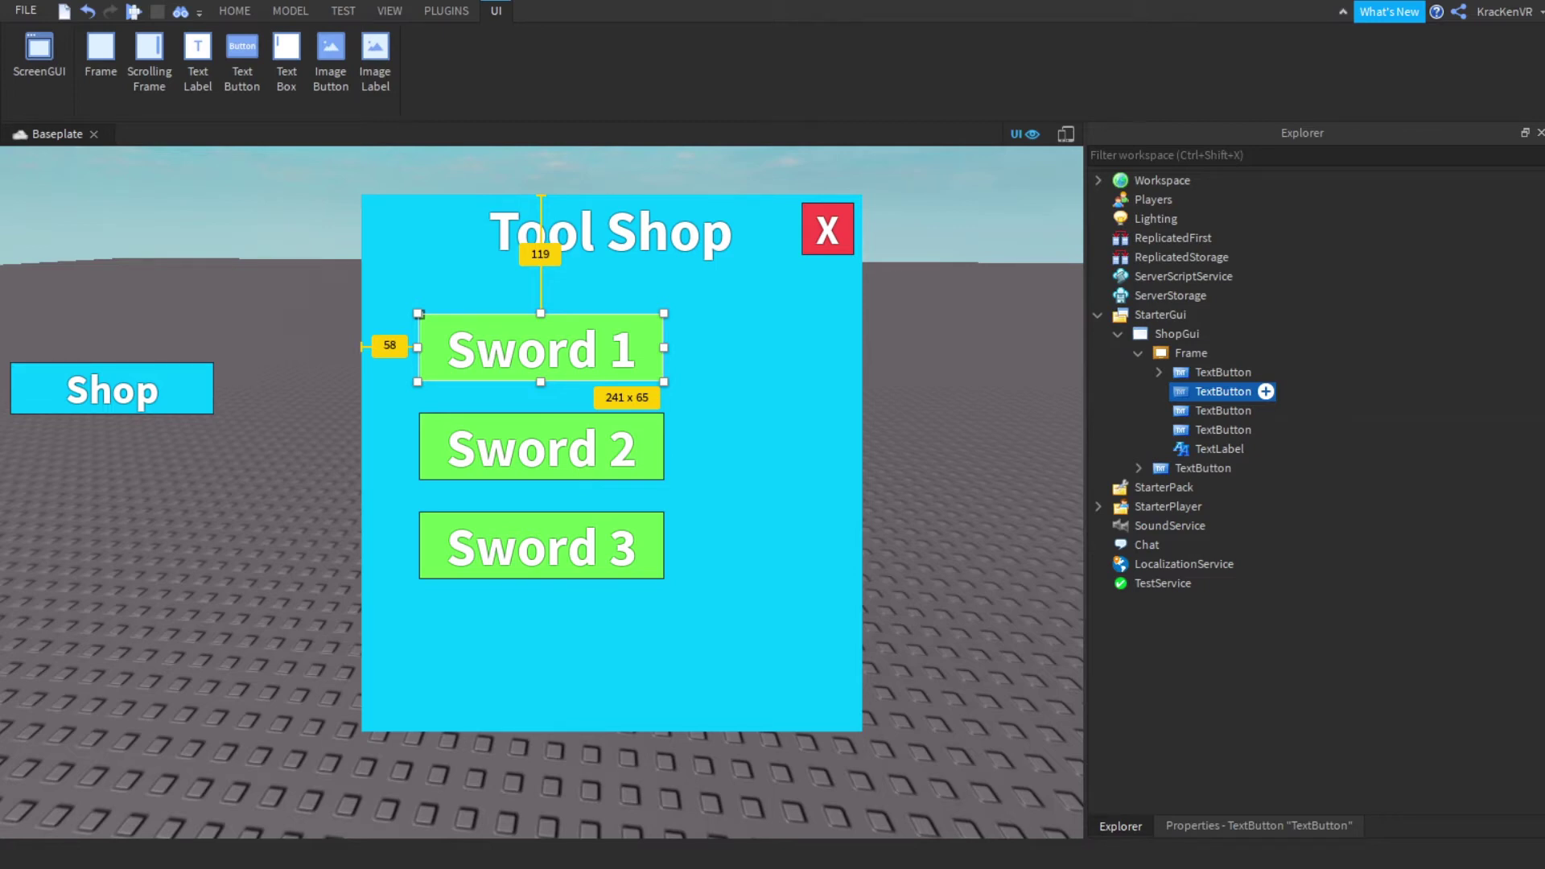
{"action": "left_click", "coordinate": [1181, 257]}
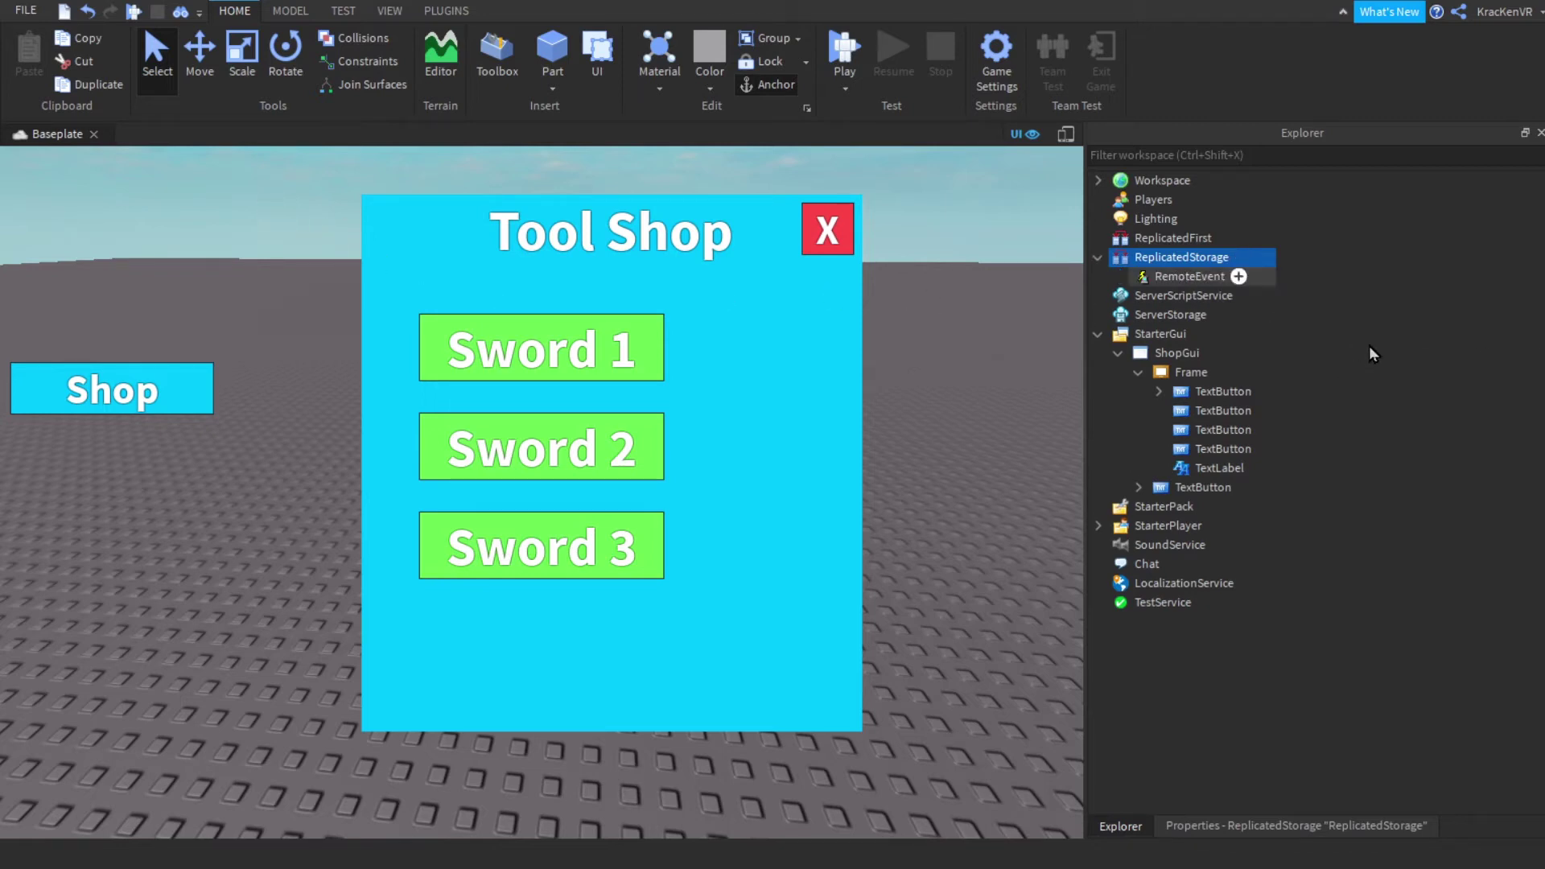
{"action": "key", "text": "F2"}
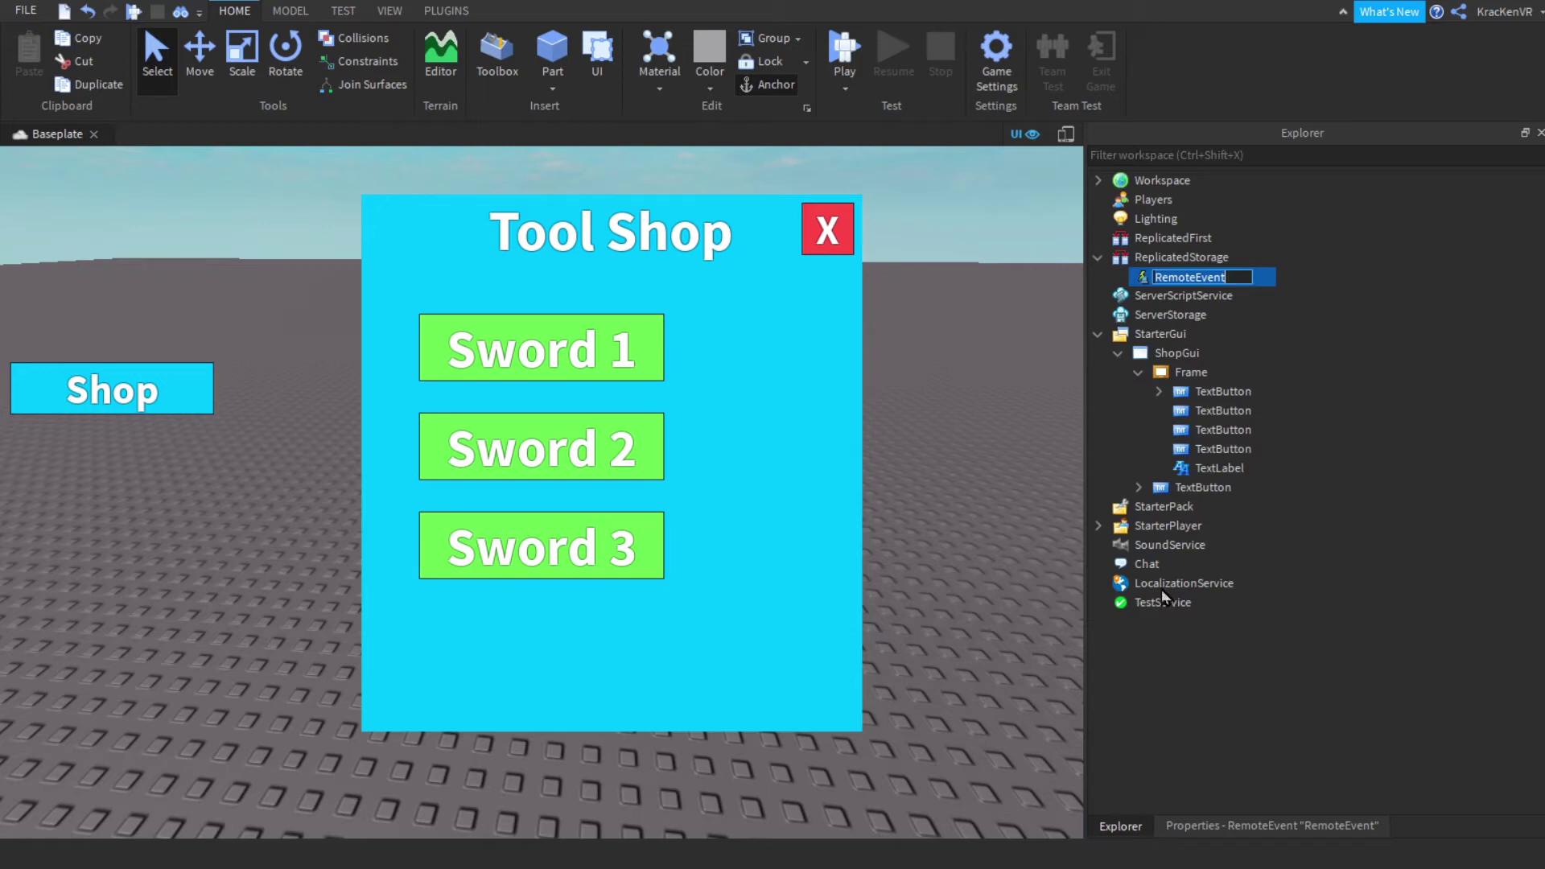
{"action": "type", "text": "Sword1"}
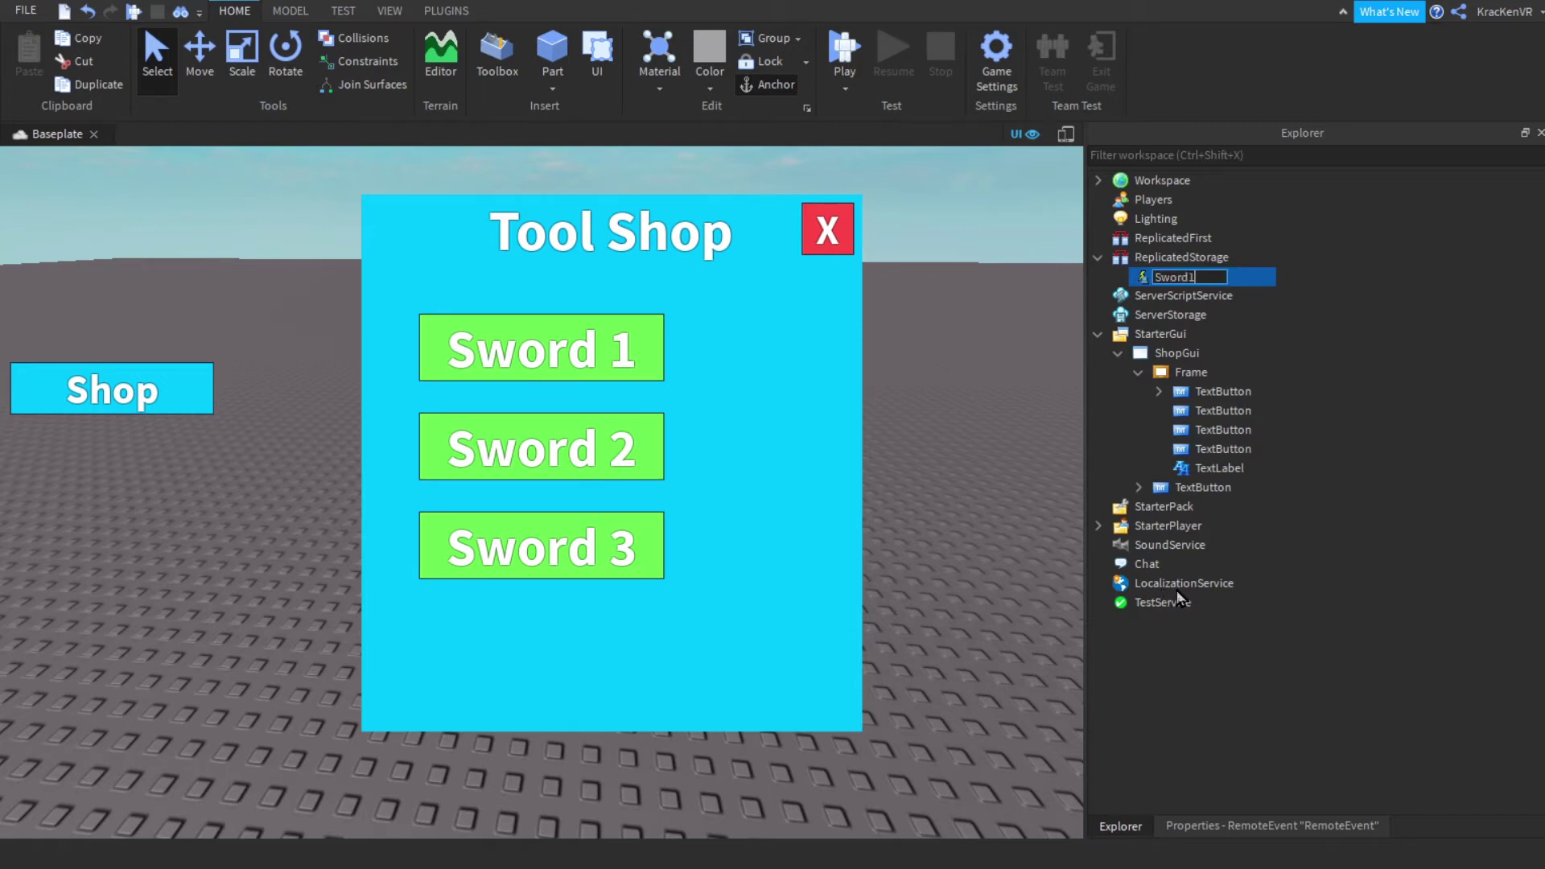
{"action": "type", "text": "Event"}
{"action": "key", "text": "Return"}
Duplicate Sword1Event twice in ReplicatedStorage and rename the first copy Sword2Event
{"action": "key", "text": "ctrl+d"}
{"action": "key", "text": "ctrl+d"}
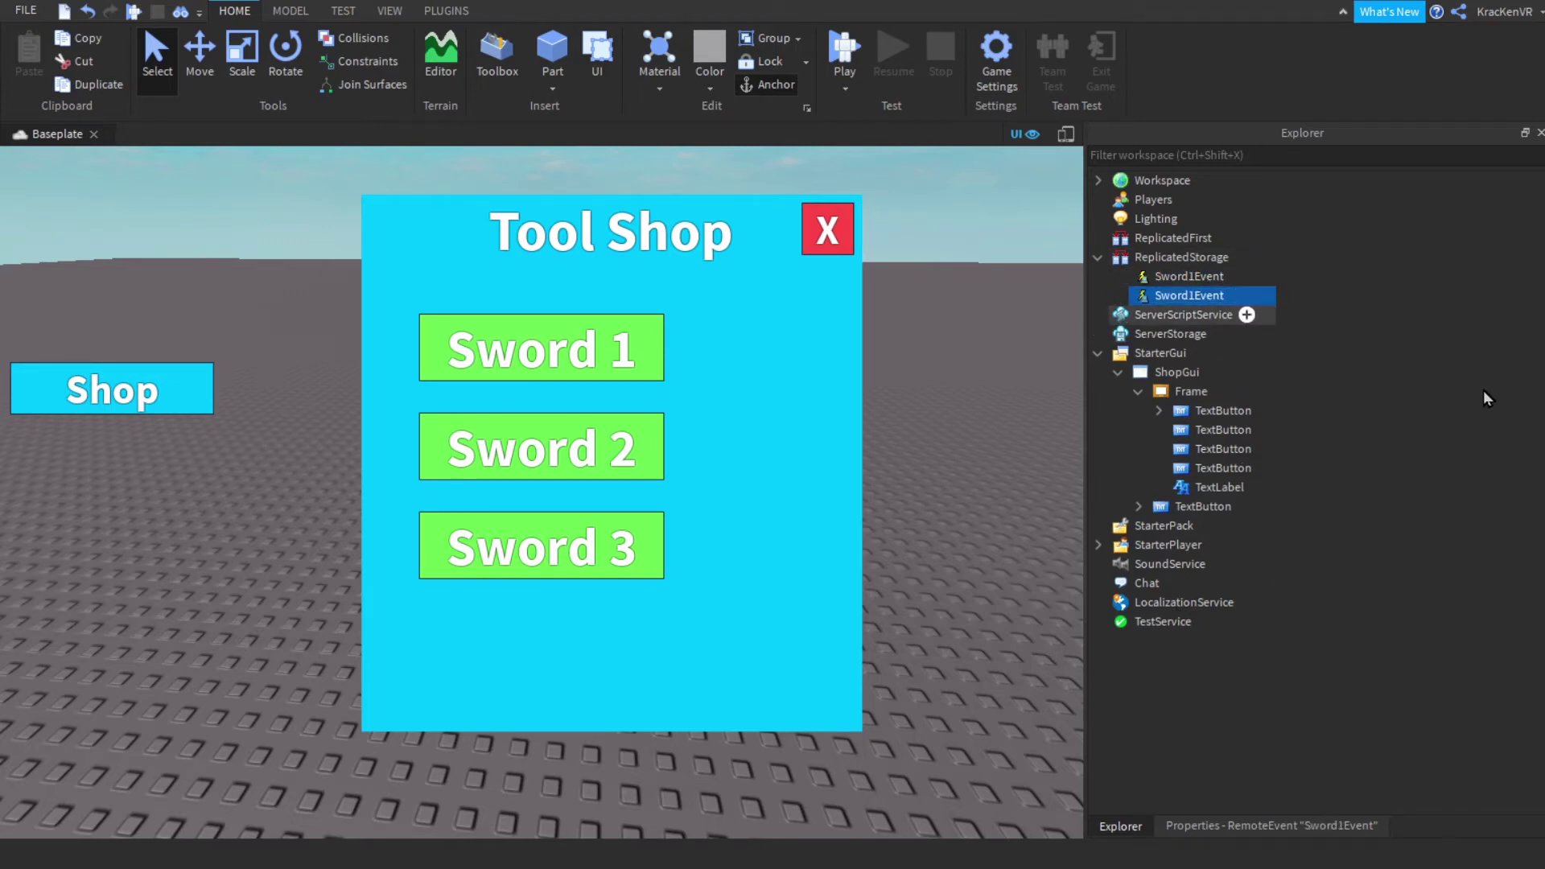
{"action": "key", "text": "Up"}
{"action": "key", "text": "F2"}
{"action": "key", "text": "BackSpace"}
{"action": "type", "text": "2"}
{"action": "key", "text": "Return"}
{"action": "key", "text": "Down"}
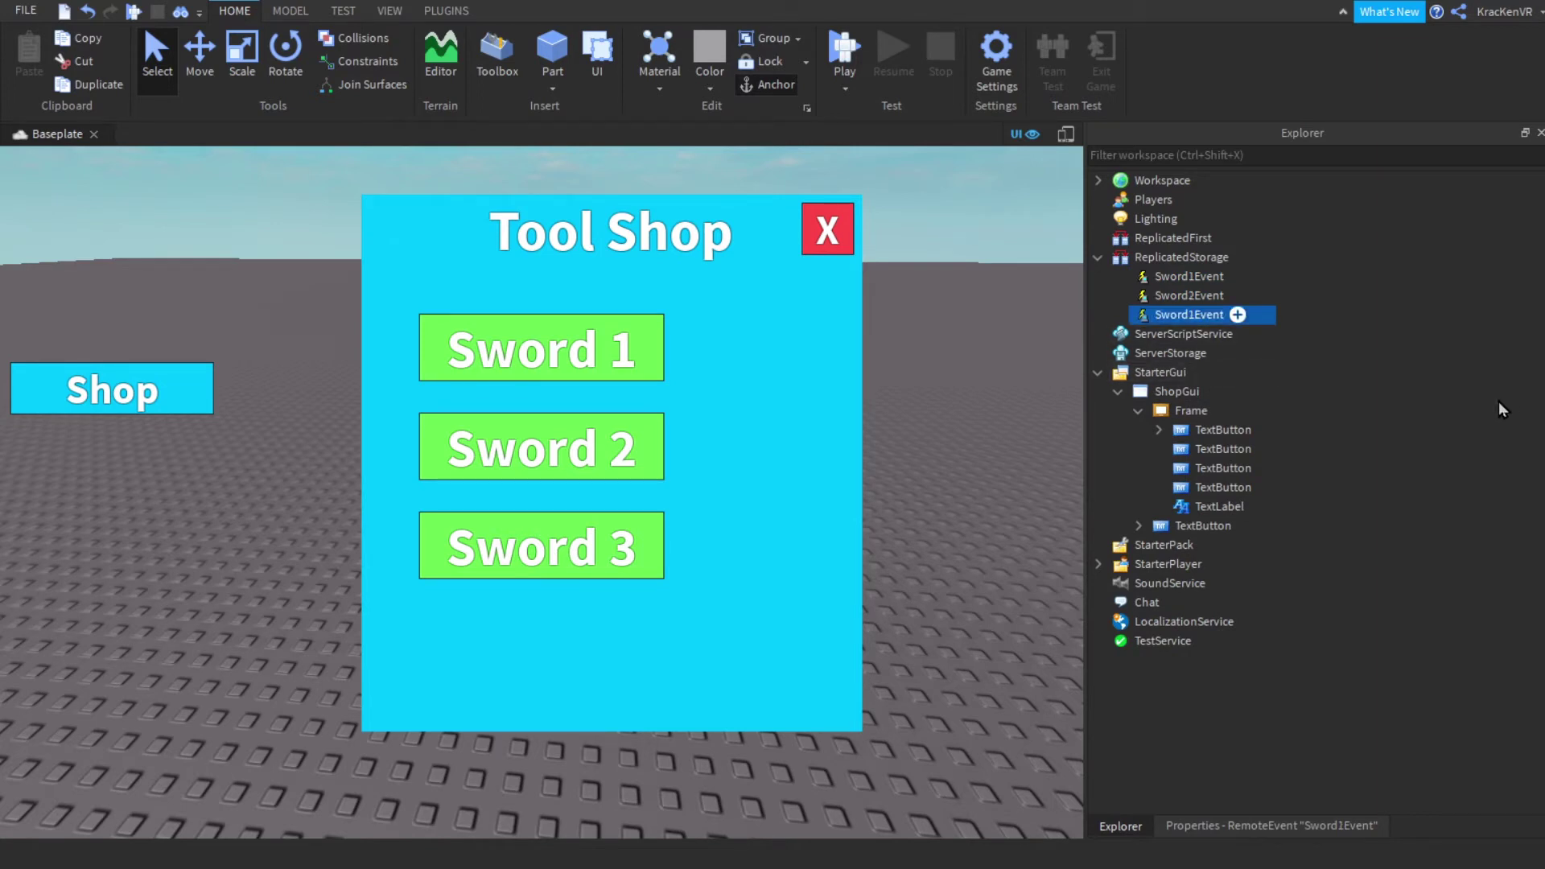
Rename the remaining Sword1Event copy in ReplicatedStorage as Sword3Event
{"action": "key", "text": "F2"}
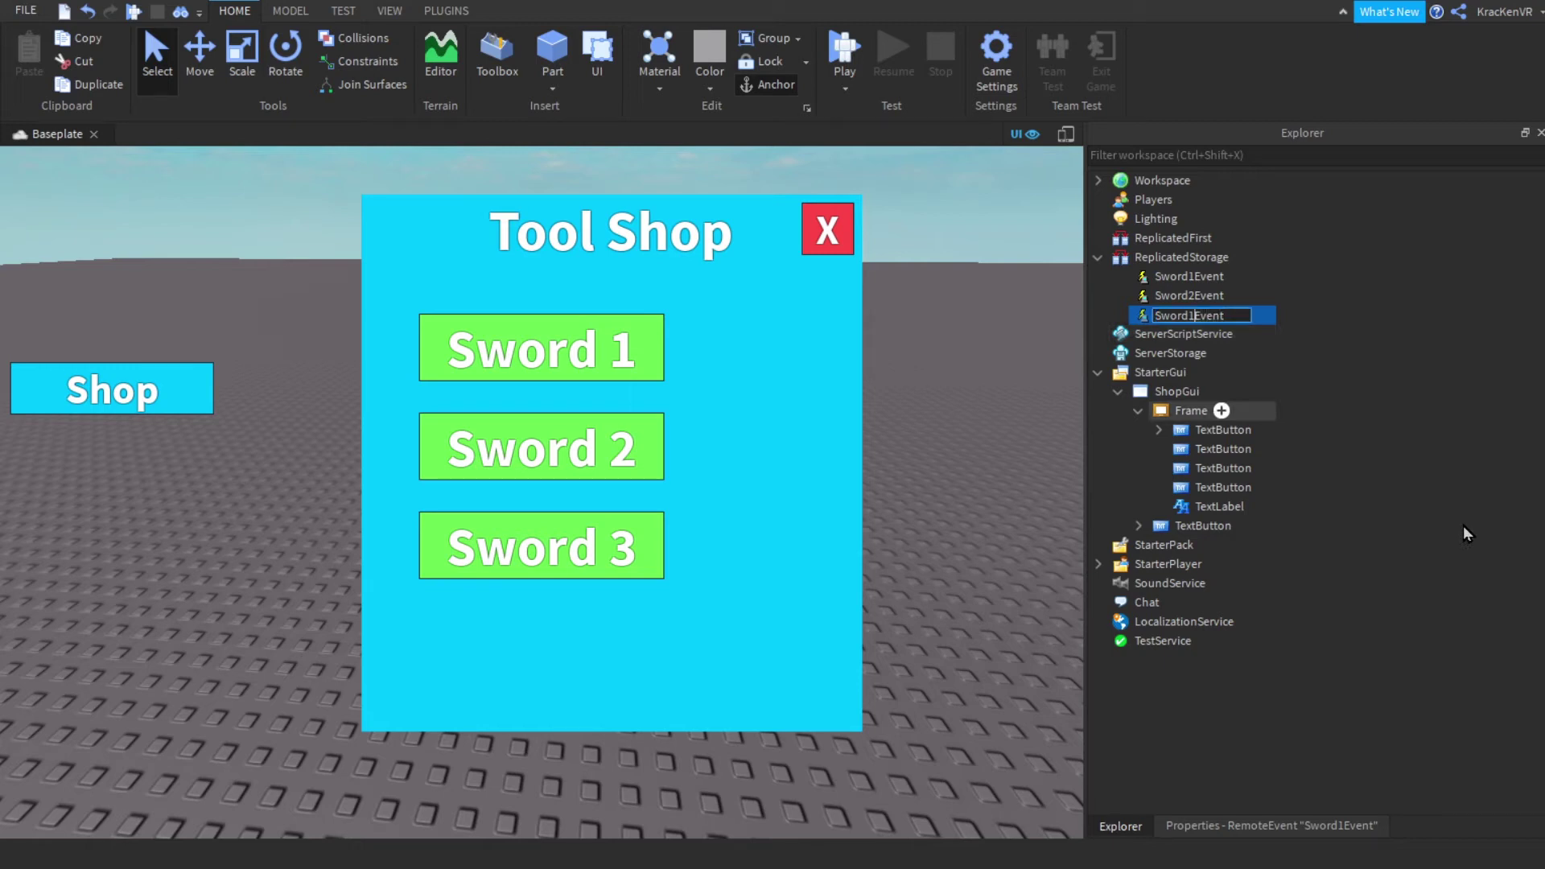
{"action": "key", "text": "BackSpace"}
{"action": "type", "text": "3"}
{"action": "key", "text": "Return"}
{"action": "key", "text": "Up"}
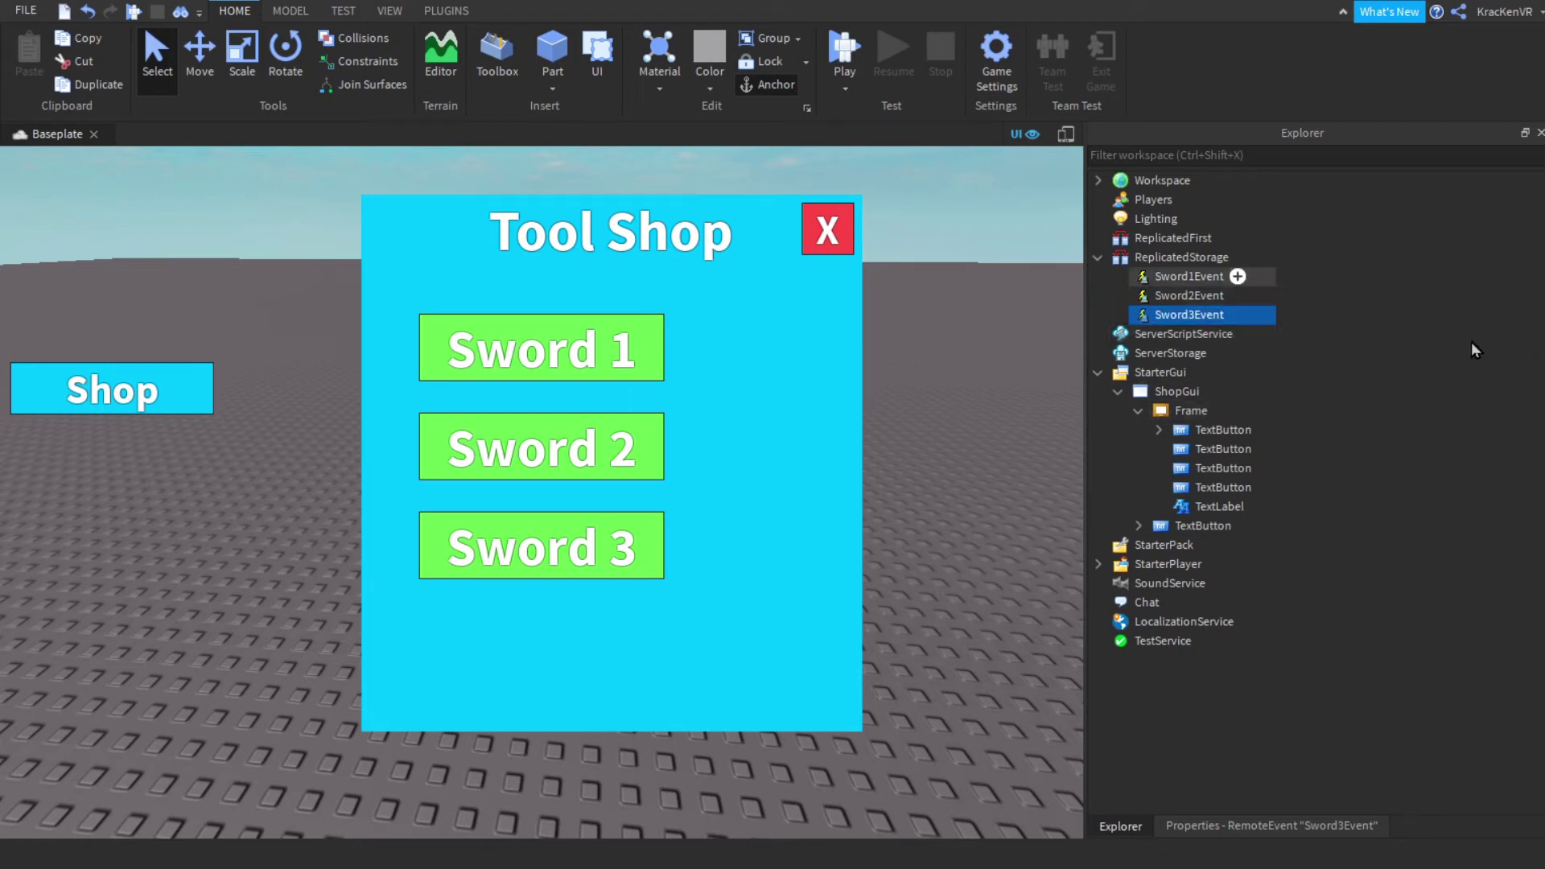
Add a LocalScript to the Sword 1 TextButton in the shop Frame and clear its default code
{"action": "key", "text": "Down"}
{"action": "key", "text": "Down"}
{"action": "key", "text": "Down"}
{"action": "key", "text": "Down"}
{"action": "key", "text": "Down"}
{"action": "key", "text": "Down"}
{"action": "key", "text": "Down"}
{"action": "key", "text": "Down"}
{"action": "key", "text": "Down"}
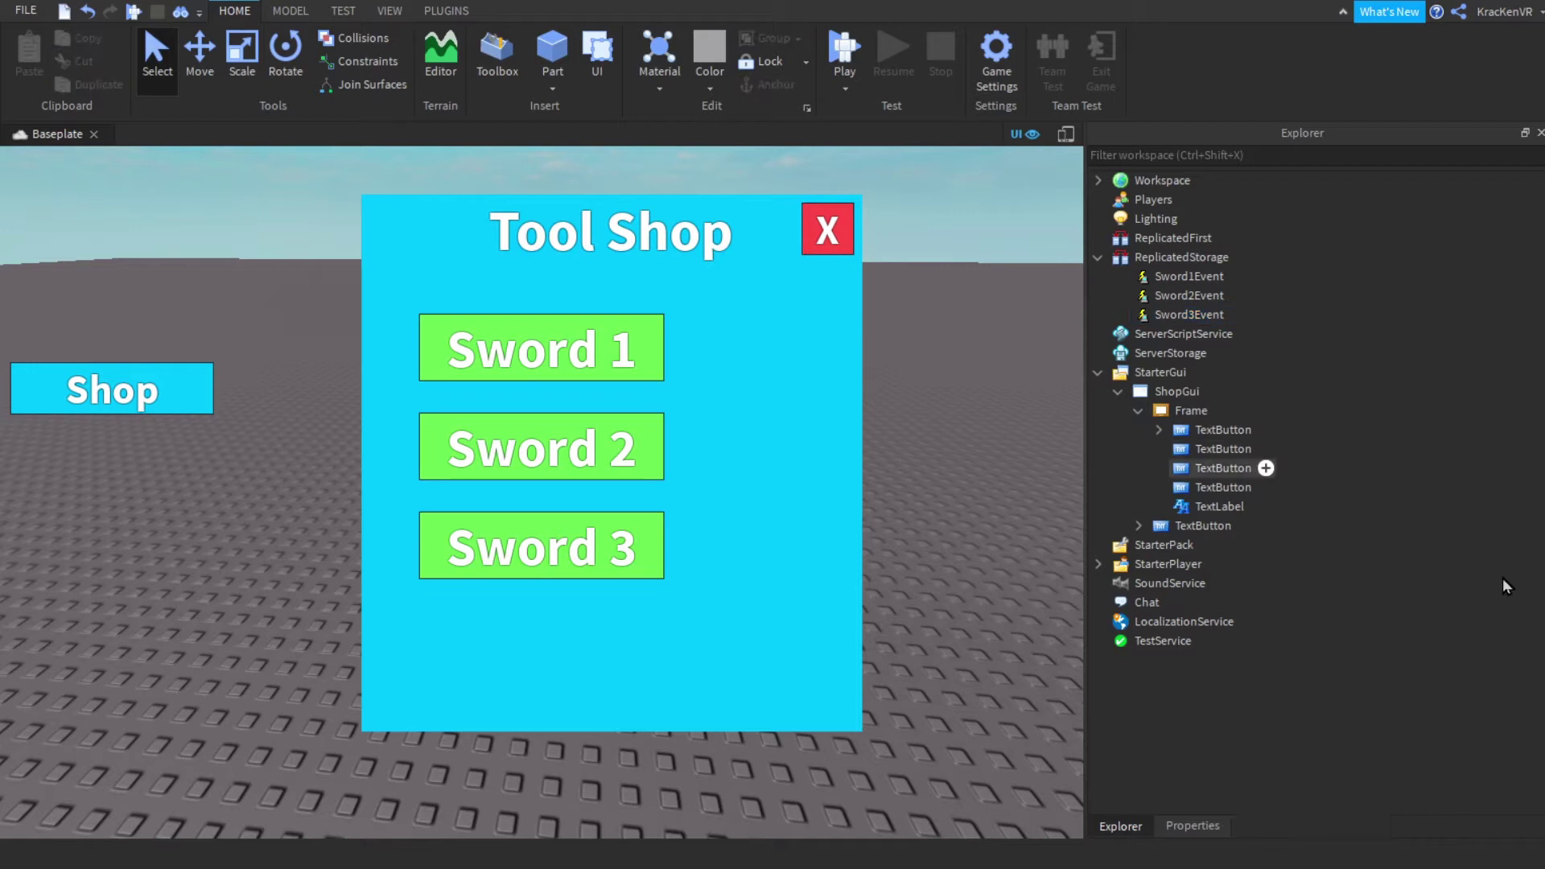
{"action": "key", "text": "Up"}
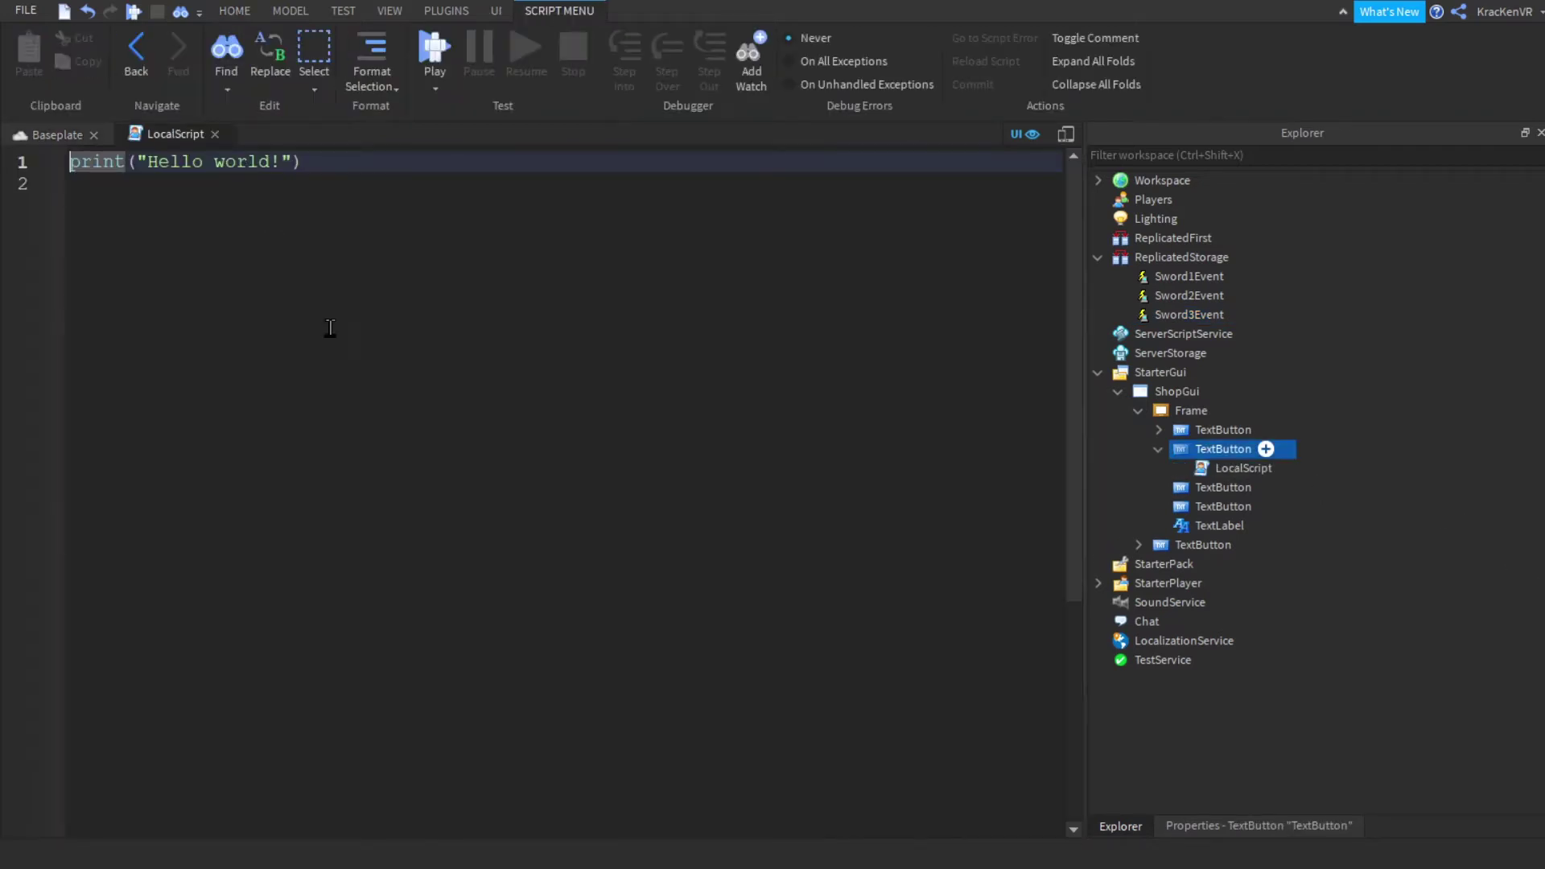
{"action": "key", "text": "ctrl+a"}
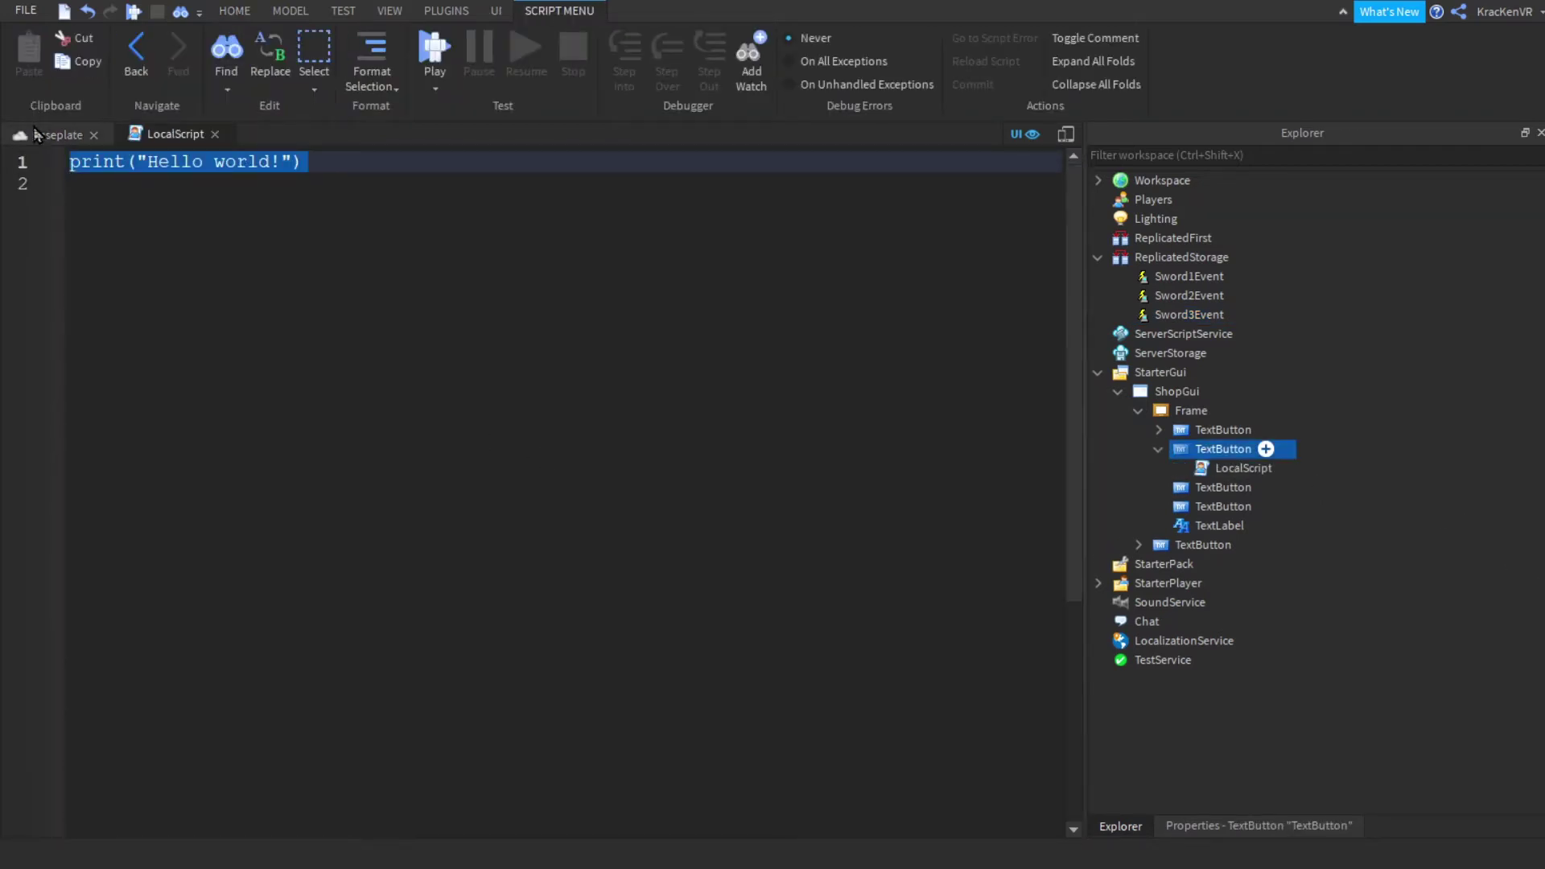
{"action": "key", "text": "BackSpace"}
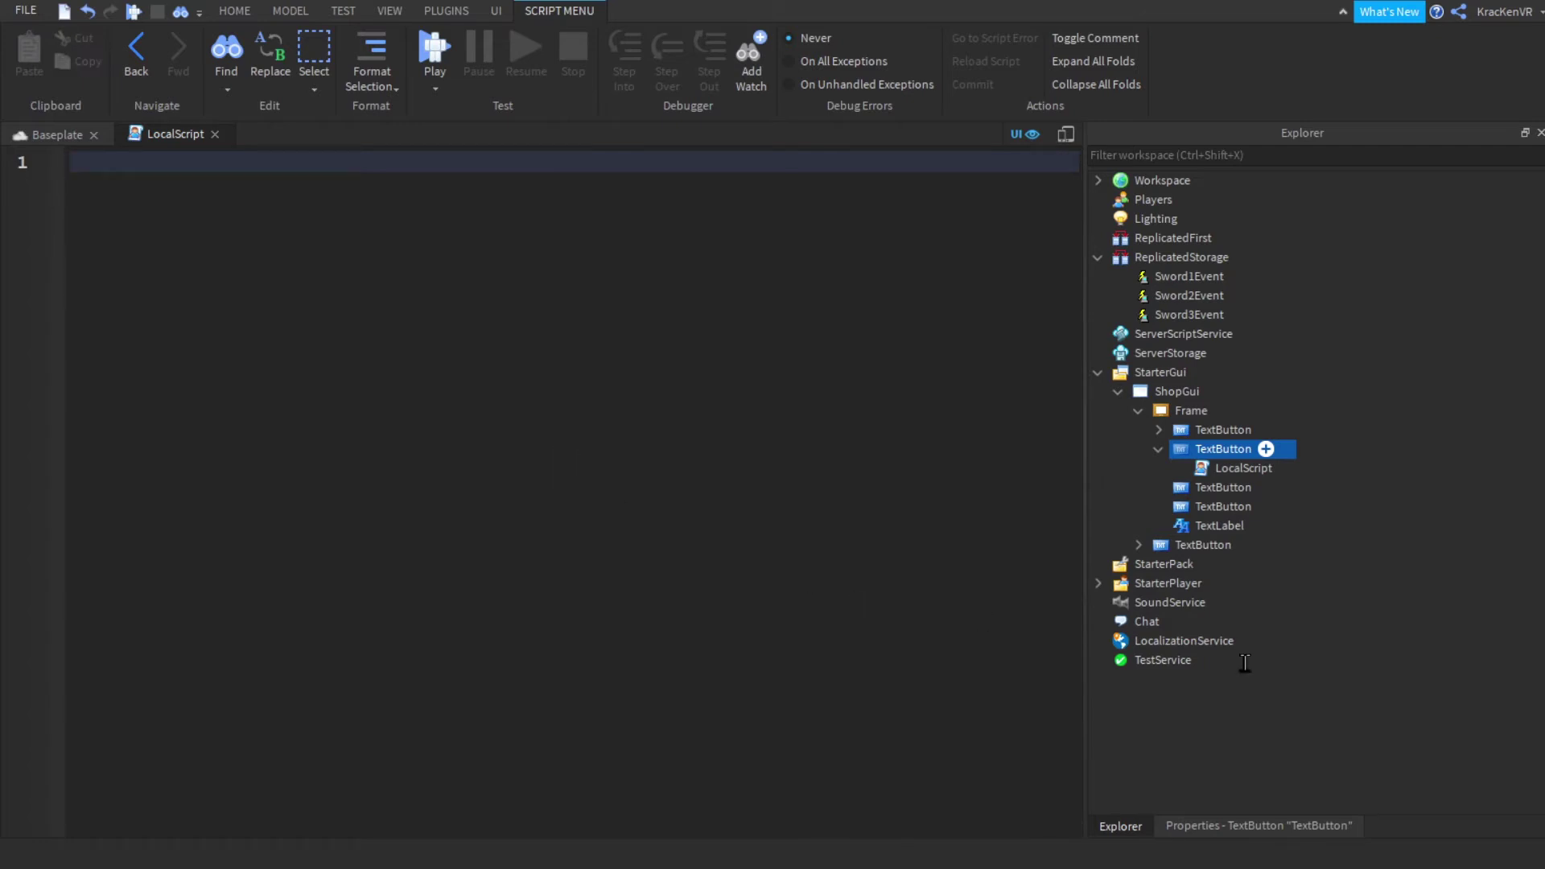
{"action": "type", "text": "game.ReplicatedStorage"}
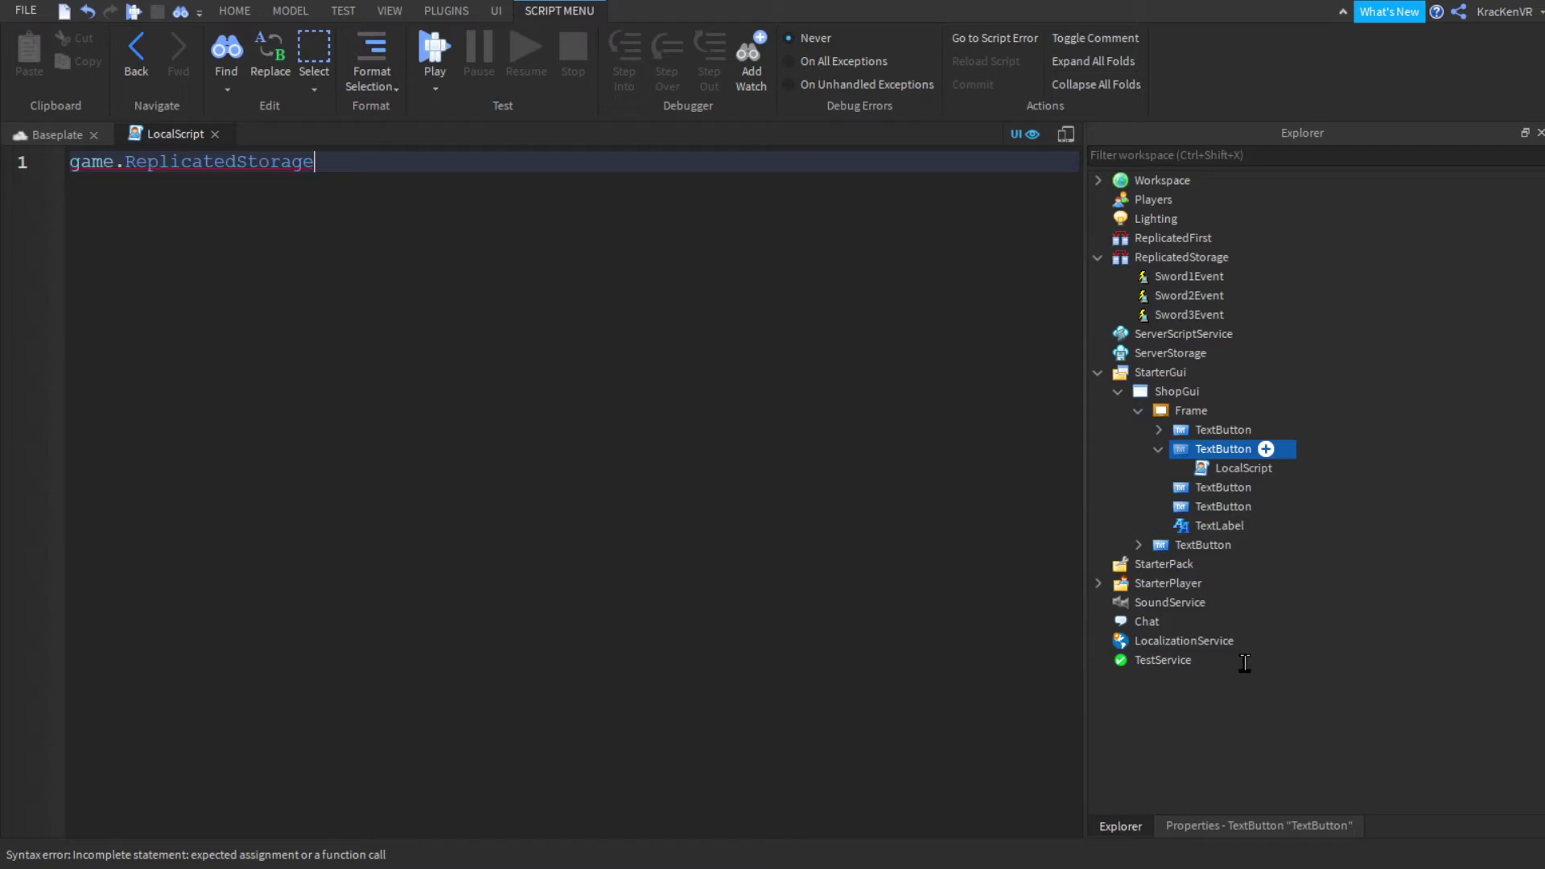
{"action": "type", "text": ".S"}
{"action": "key", "text": "Tab"}
{"action": "key", "text": "BackSpace"}
{"action": "key", "text": "BackSpace"}
{"action": "key", "text": "BackSpace"}
{"action": "key", "text": "BackSpace"}
{"action": "key", "text": "BackSpace"}
{"action": "key", "text": "BackSpace"}
{"action": "key", "text": "BackSpace"}
{"action": "key", "text": "BackSpace"}
{"action": "key", "text": "BackSpace"}
{"action": "key", "text": "BackSpace"}
{"action": "key", "text": "BackSpace"}
{"action": "key", "text": "BackSpace"}
{"action": "key", "text": "BackSpace"}
{"action": "key", "text": "BackSpace"}
{"action": "key", "text": "BackSpace"}
{"action": "key", "text": "BackSpace"}
{"action": "key", "text": "BackSpace"}
{"action": "key", "text": "BackSpace"}
{"action": "key", "text": "BackSpace"}
{"action": "key", "text": "BackSpace"}
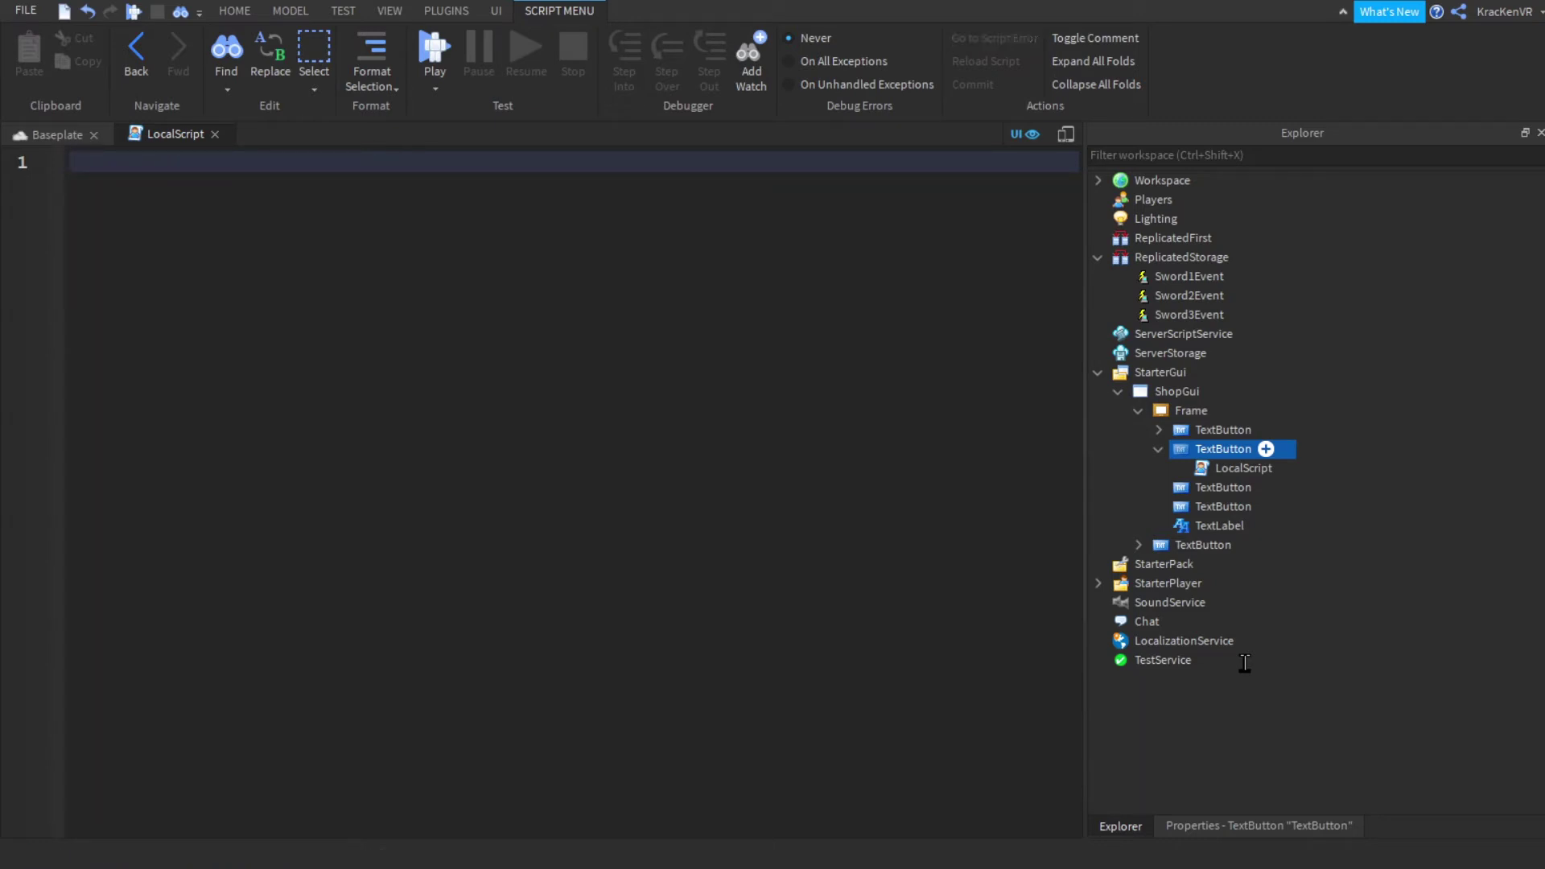
Write a script.Parent.MouseButton1Click handler that calls game.ReplicatedStorage.Sword1Event:FireServer(), and close the script
{"action": "type", "text": "script.Parent.MouseButton1Click:Connect(function()"}
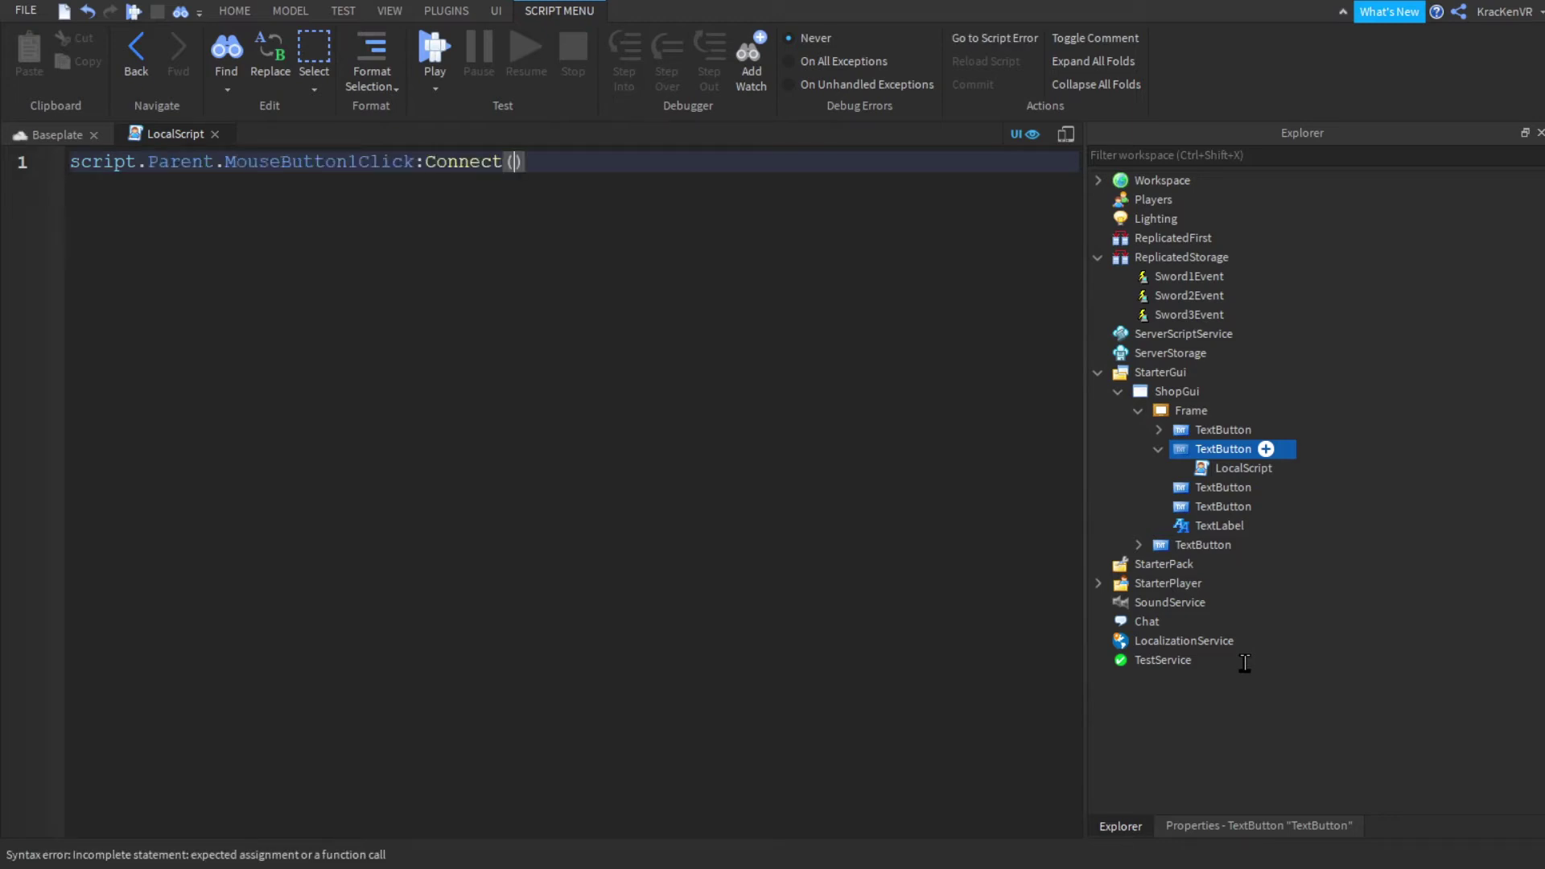
{"action": "key", "text": "Return"}
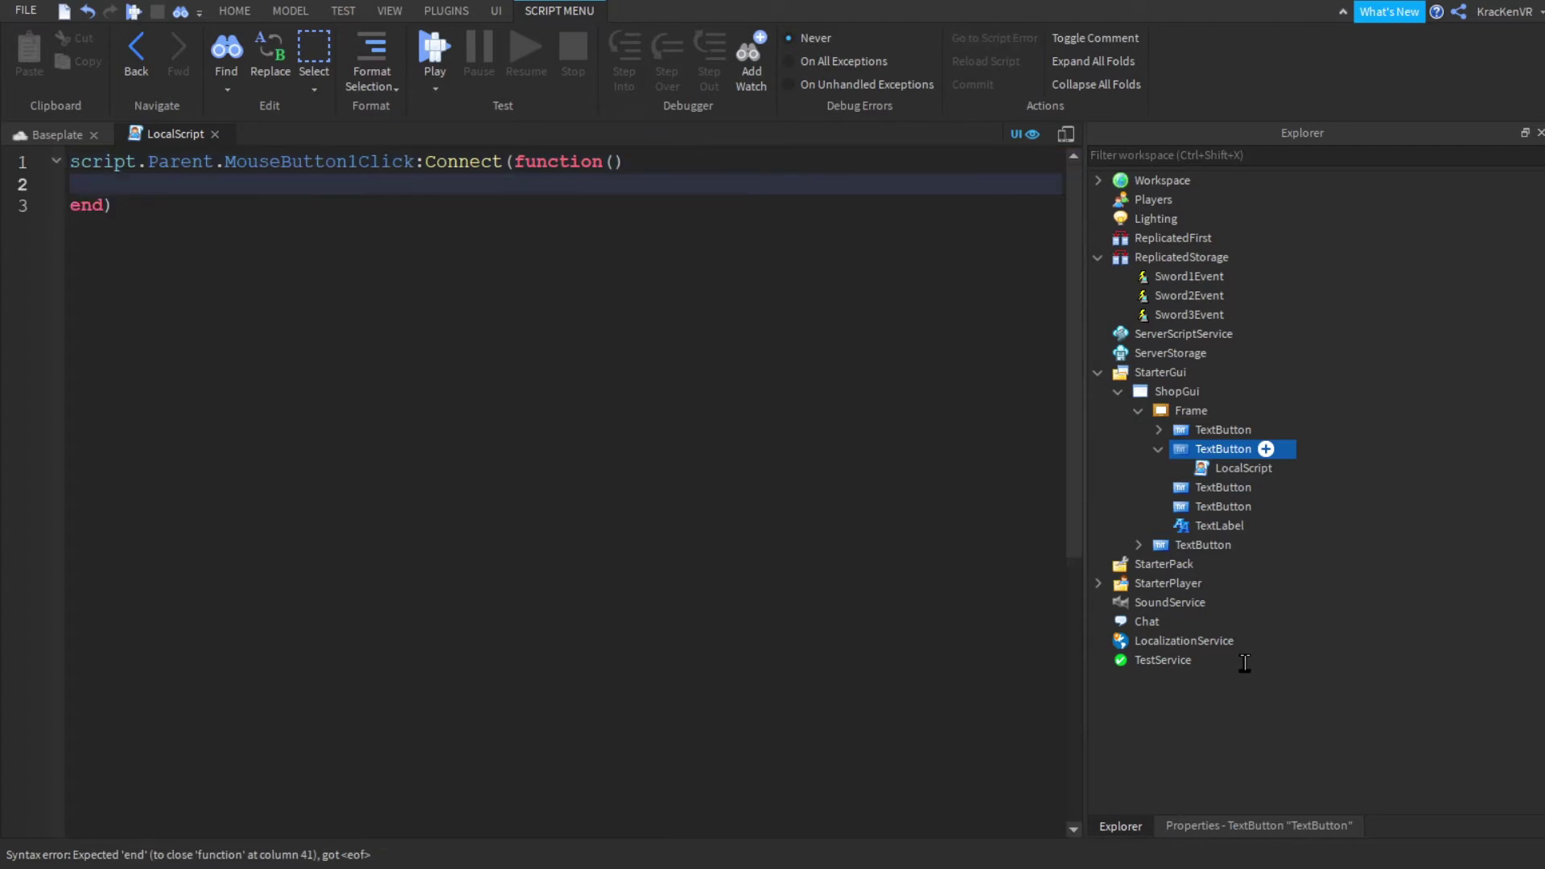
{"action": "type", "text": "A"}
{"action": "key", "text": "BackSpace"}
{"action": "type", "text": "GAME"}
{"action": "key", "text": "Tab"}
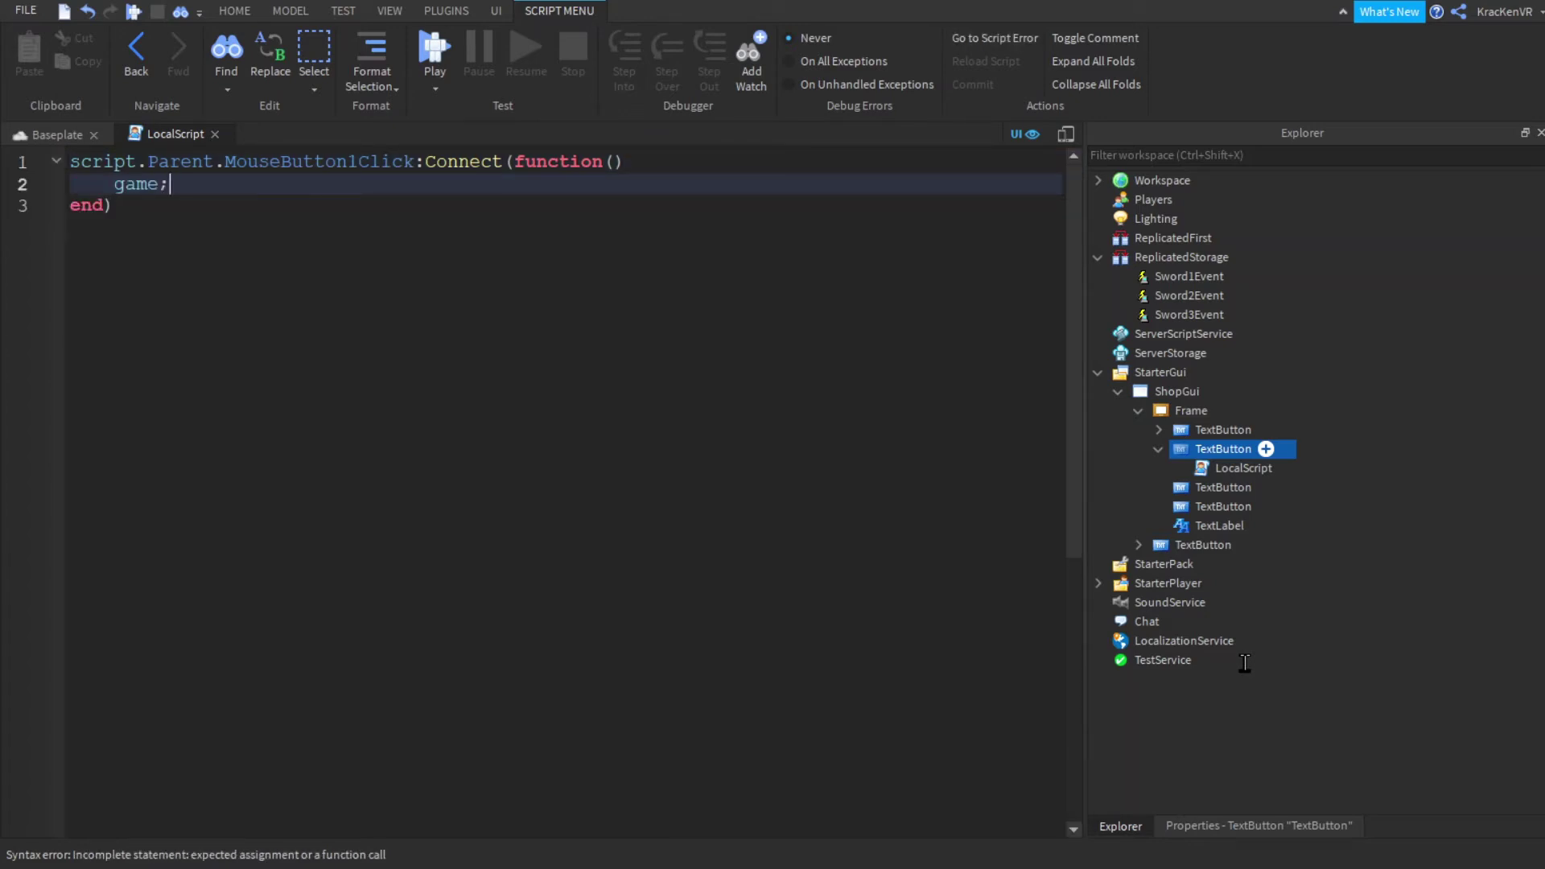
{"action": "type", "text": ".re"}
{"action": "key", "text": "Tab"}
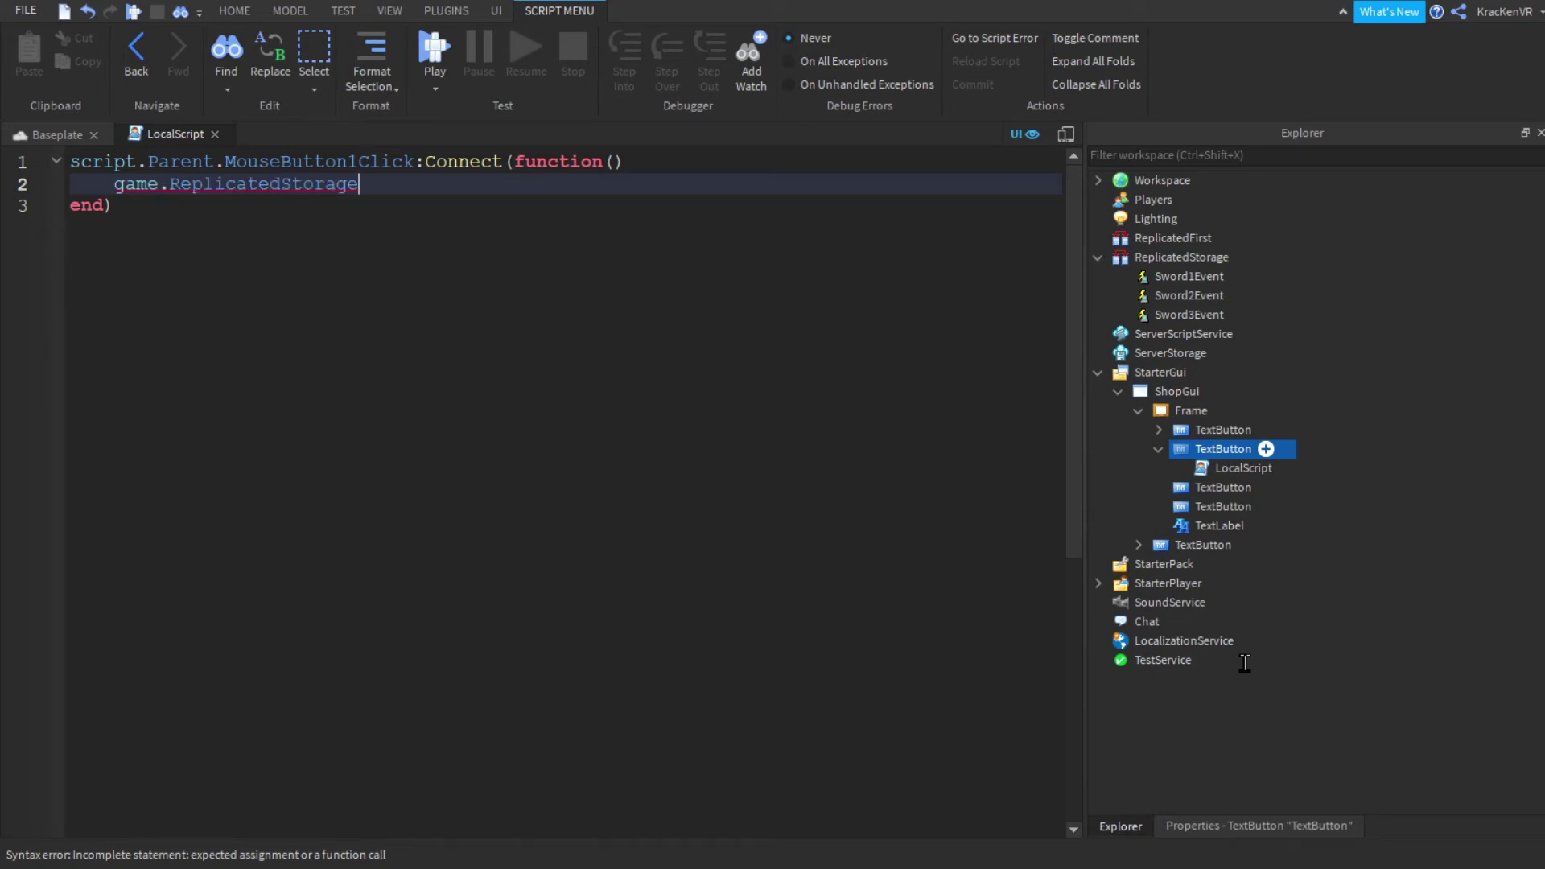
{"action": "type", "text": ".S"}
{"action": "key", "text": "Tab"}
{"action": "type", "text": ":f"}
{"action": "key", "text": "Tab"}
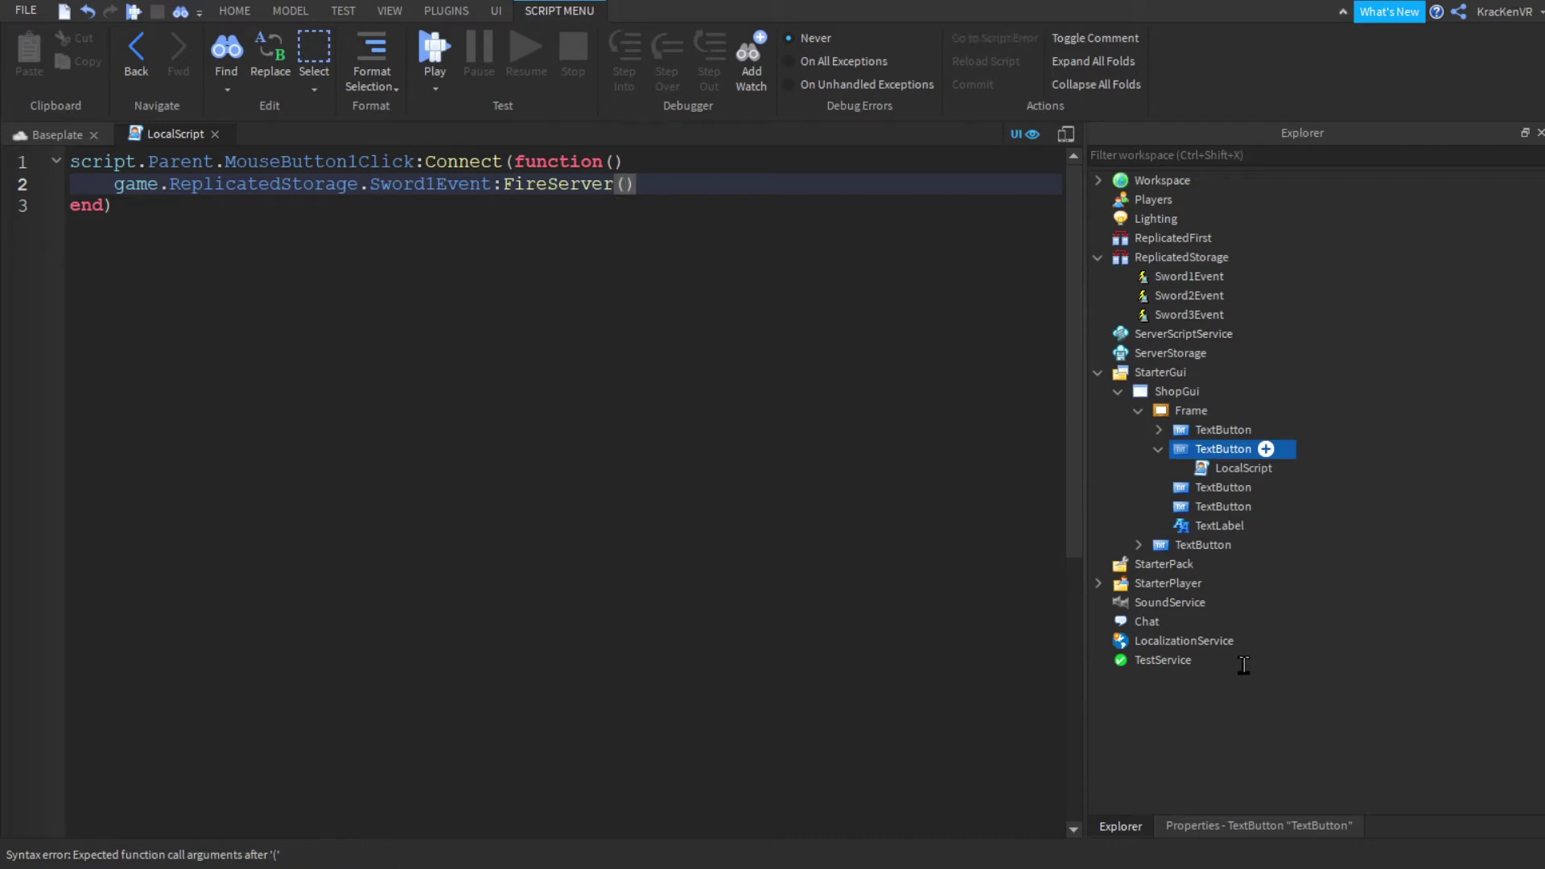
{"action": "left_click", "coordinate": [448, 418]}
{"action": "left_click", "coordinate": [586, 193]}
{"action": "left_click", "coordinate": [578, 164]}
{"action": "left_click", "coordinate": [559, 269]}
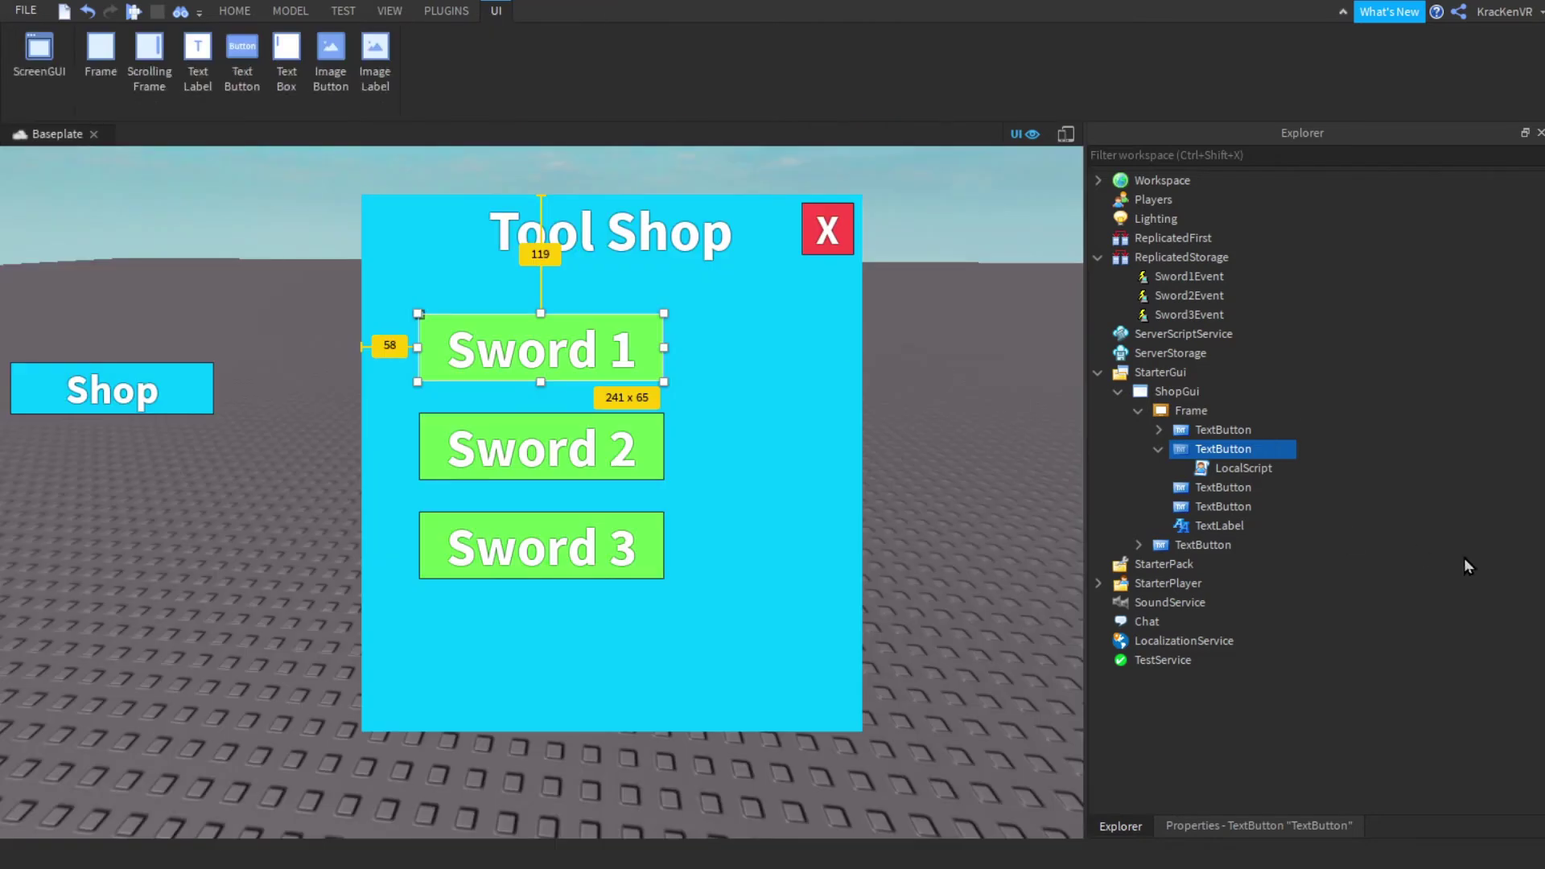
Duplicate the Sword 1 button's LocalScript into the Sword 2 and Sword 3 TextButtons
{"action": "key", "text": "Down"}
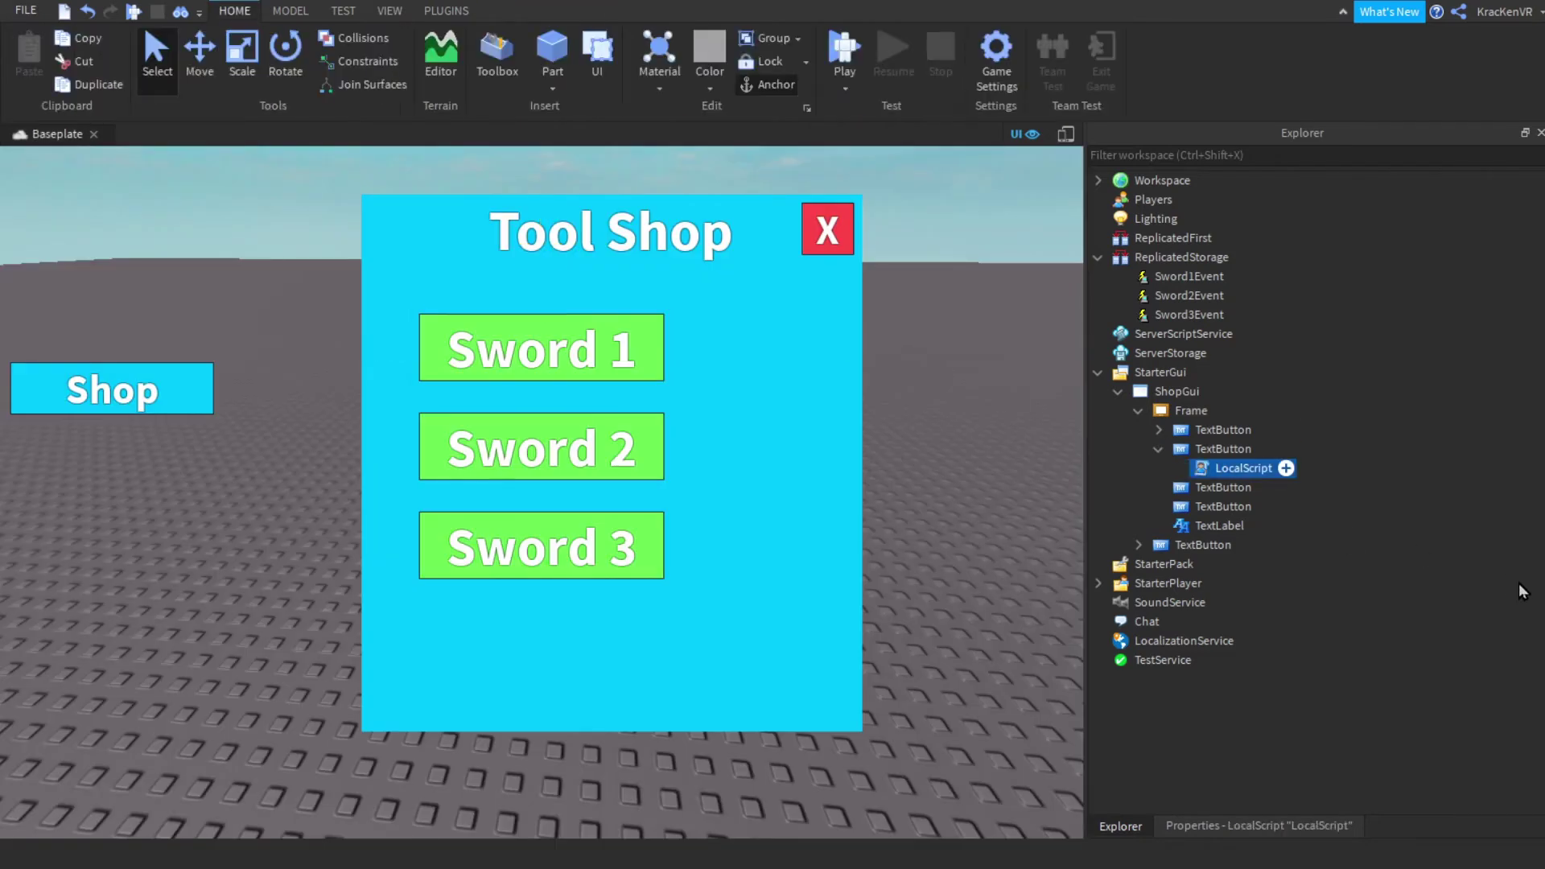
{"action": "key", "text": "ctrl+d"}
{"action": "left_click_drag", "start_coordinate": [1229, 487], "coordinate": [1215, 545]}
{"action": "key", "text": "ctrl+d"}
{"action": "left_click", "coordinate": [1222, 469]}
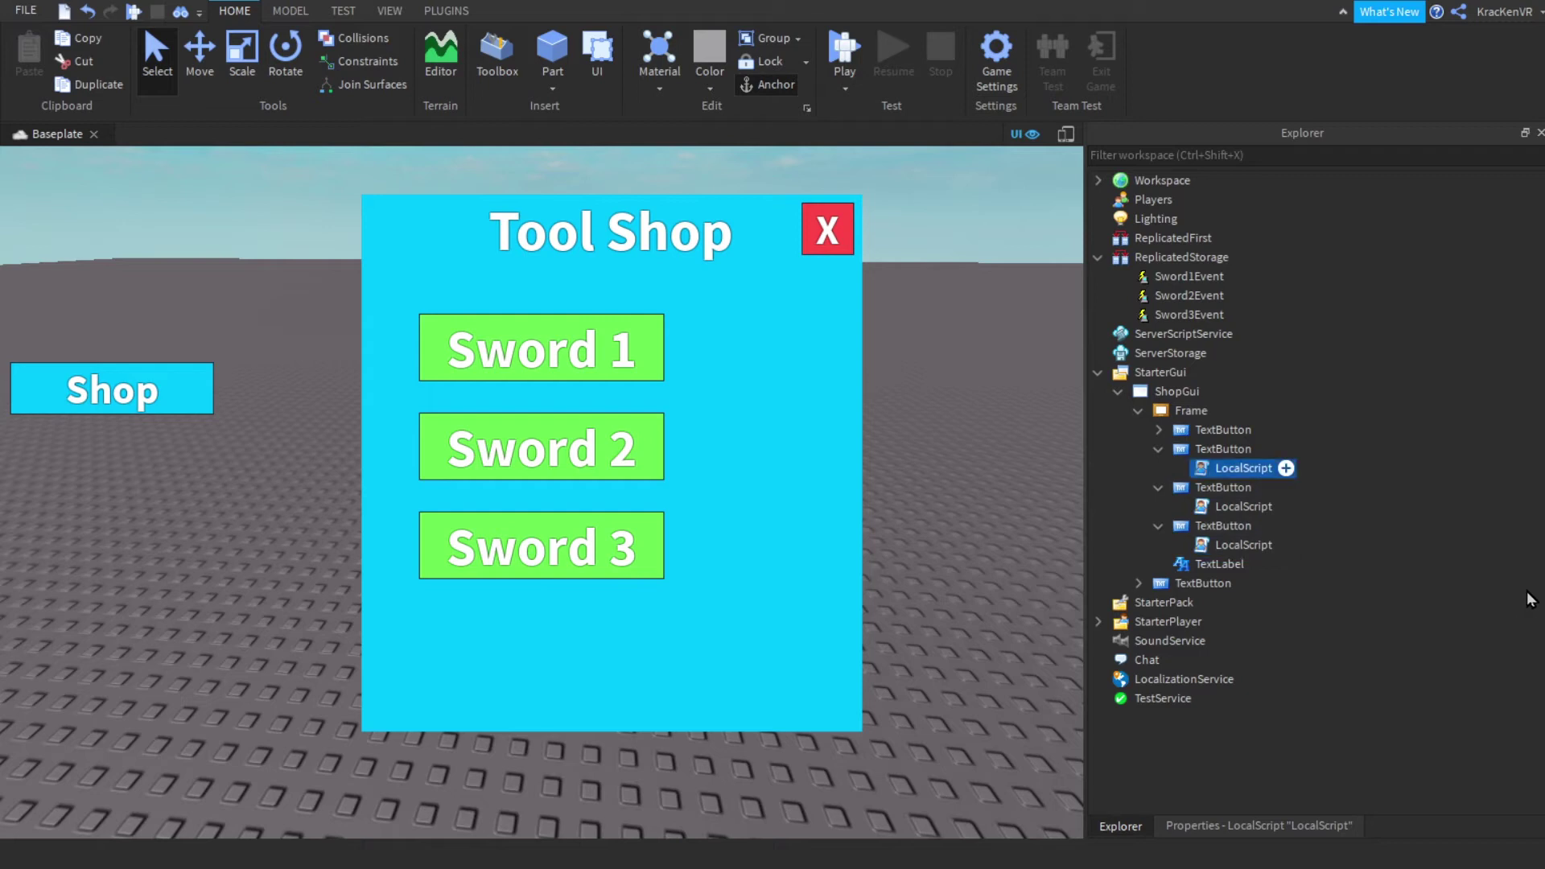
Open the Sword 2 button's LocalScript and replace Sword1Event with Sword2Event in the FireServer line
{"action": "key", "text": "Up"}
{"action": "key", "text": "Down"}
{"action": "key", "text": "Down"}
{"action": "key", "text": "Down"}
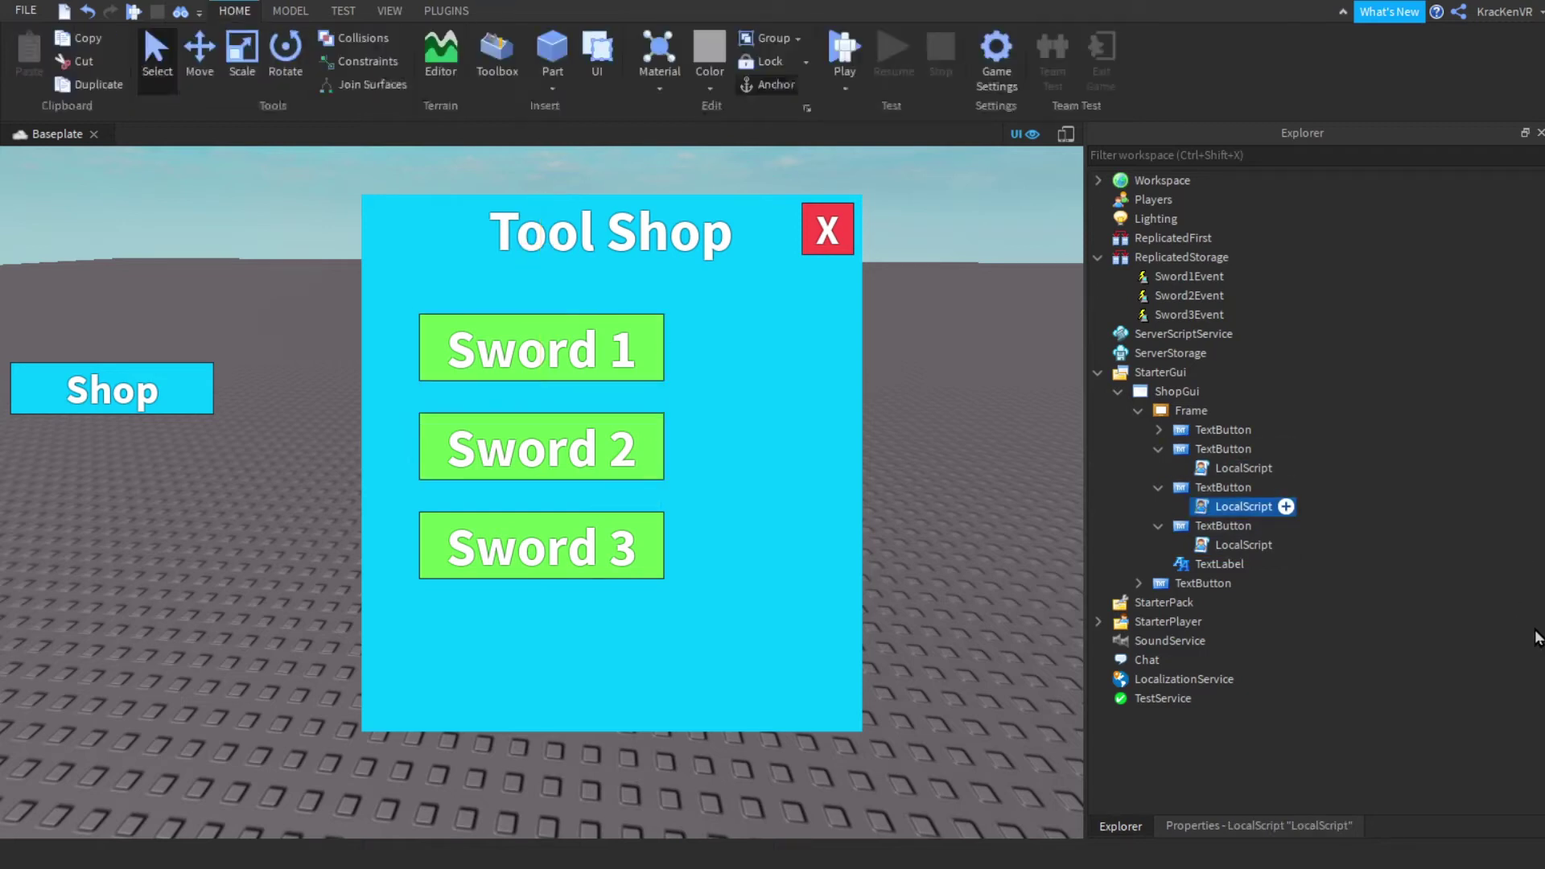
{"action": "key", "text": "Return"}
{"action": "left_click", "coordinate": [435, 200]}
{"action": "double_click", "coordinate": [439, 185]}
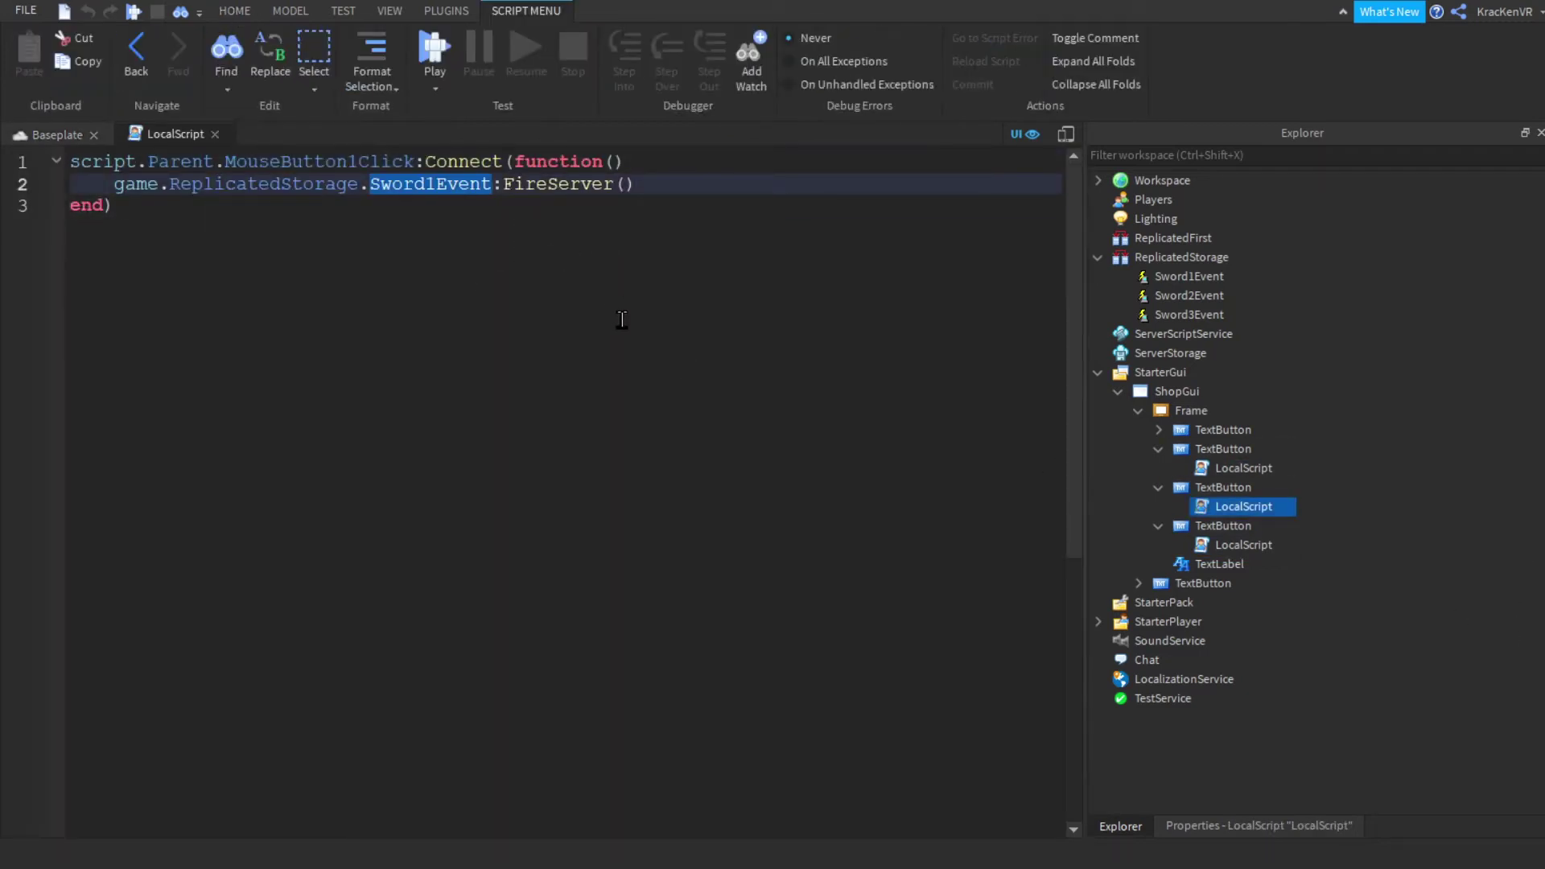
{"action": "type", "text": "Sword"}
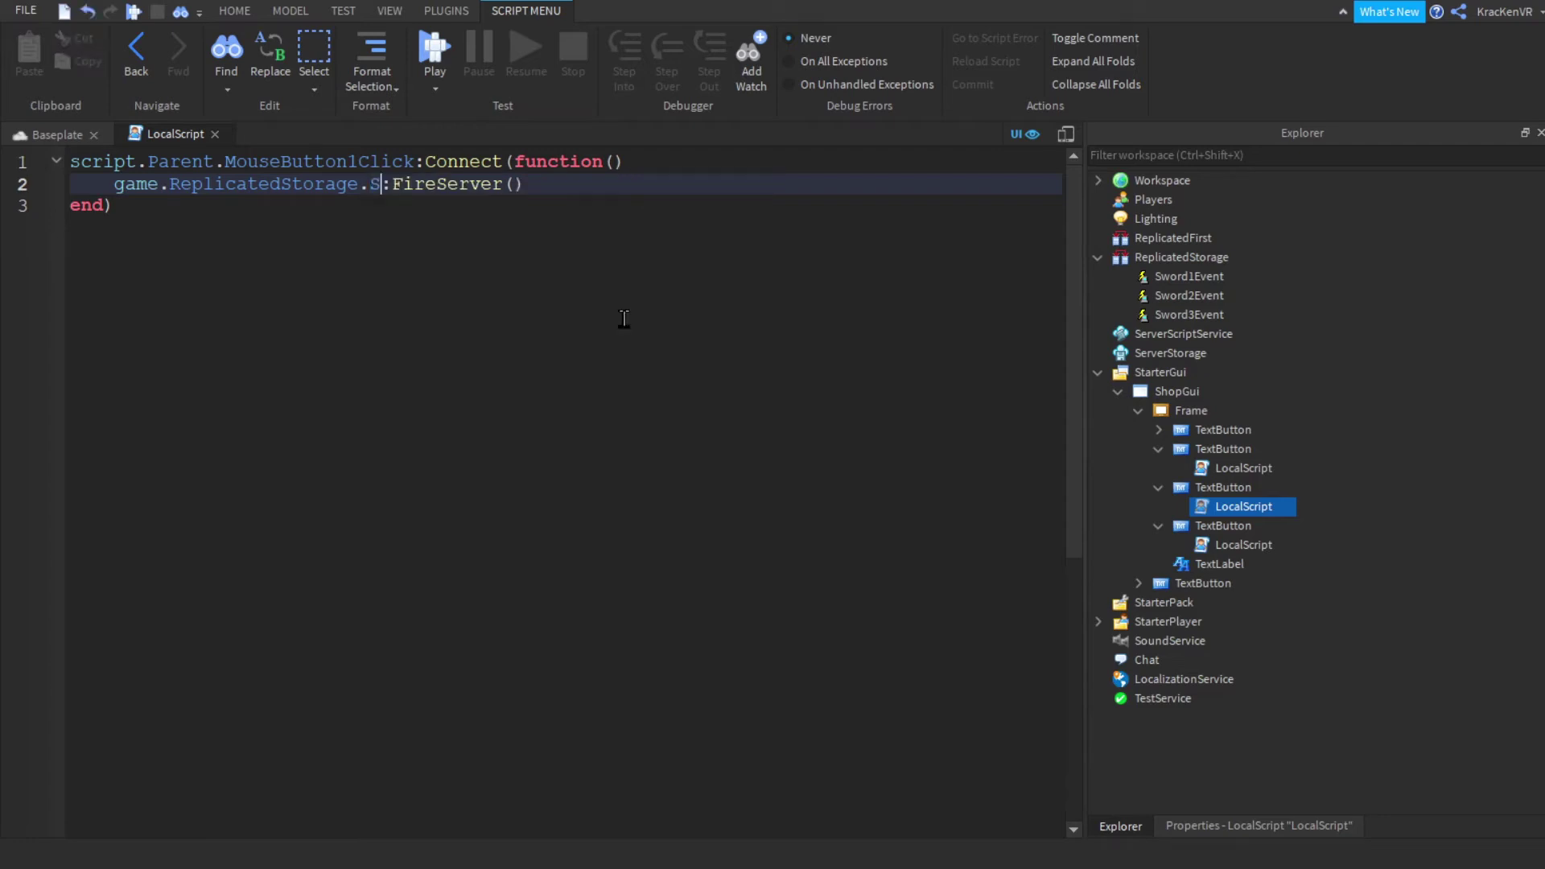
{"action": "type", "text": "2Eve,t"}
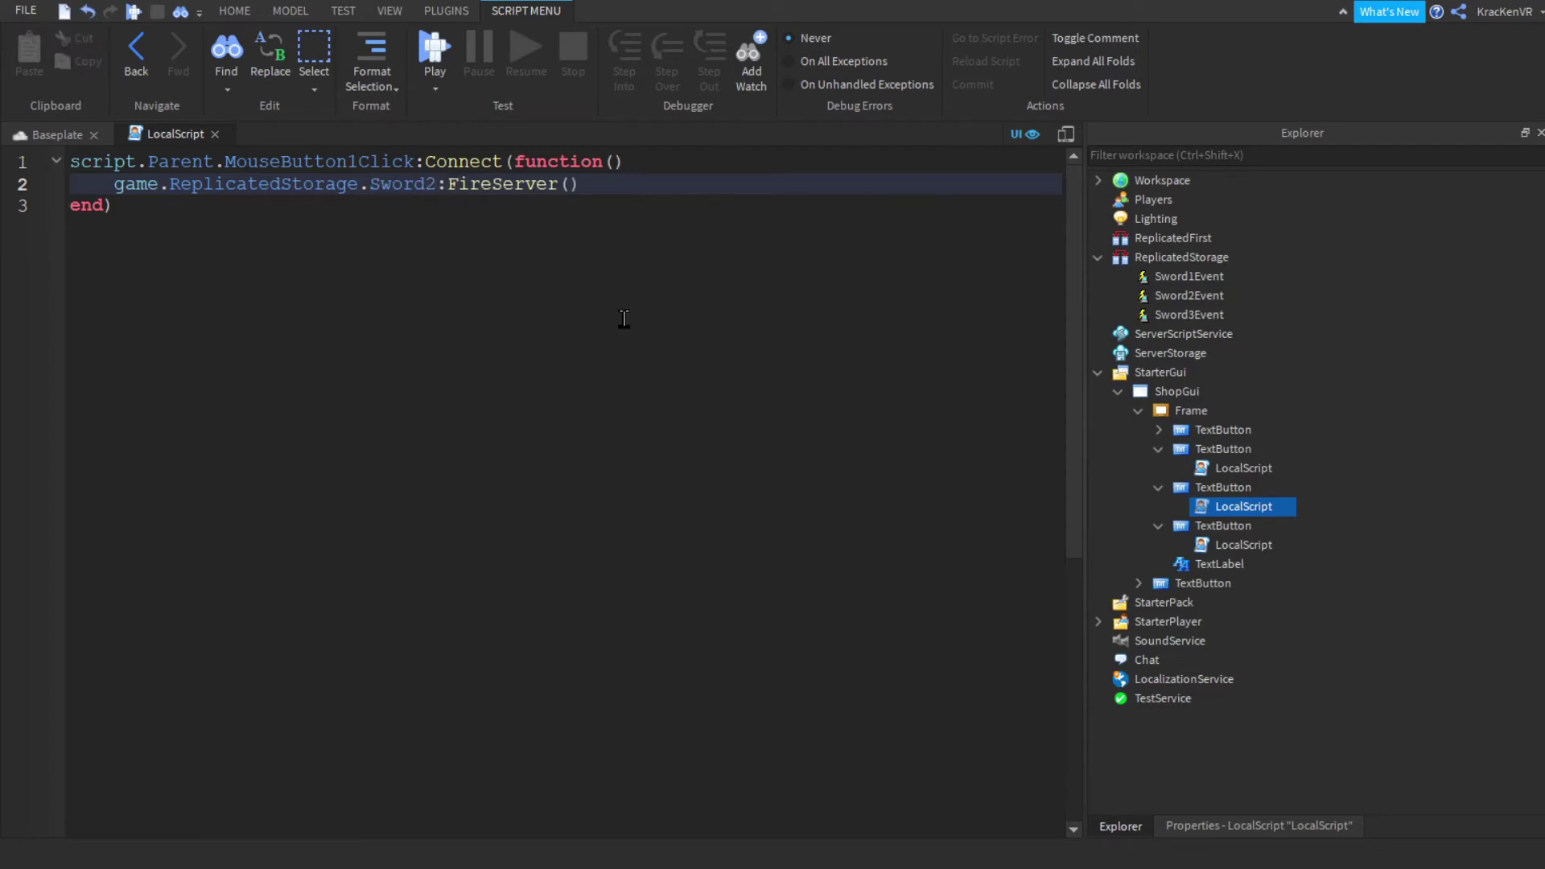